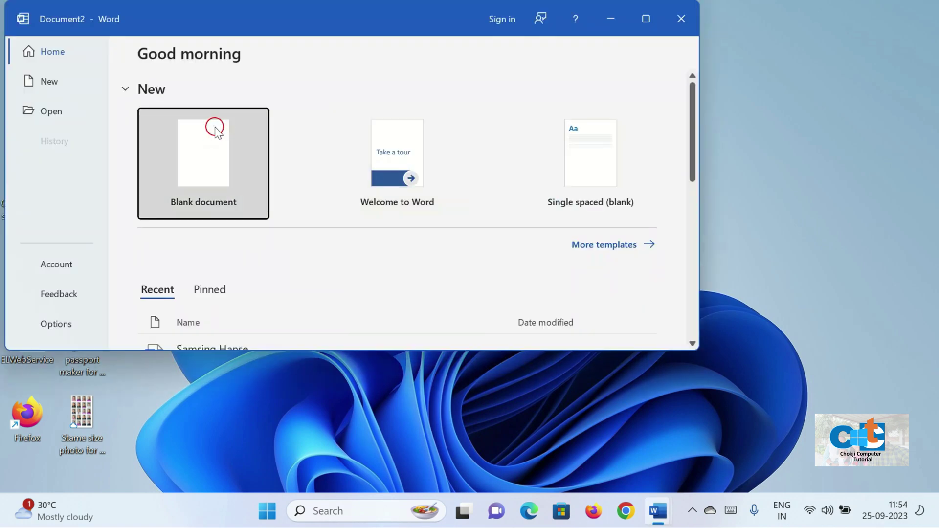
# Step: Create a blank document and maximize its window
pyautogui.click(215, 127)
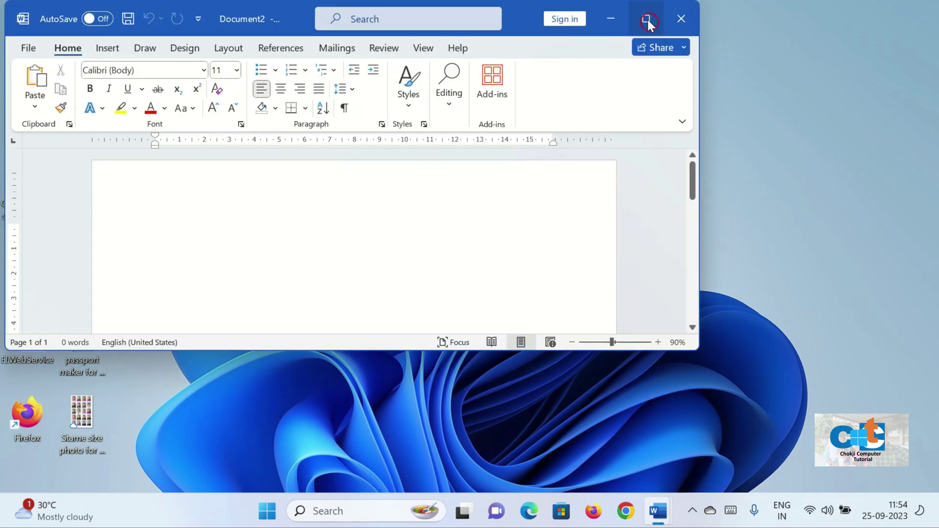
pyautogui.click(648, 20)
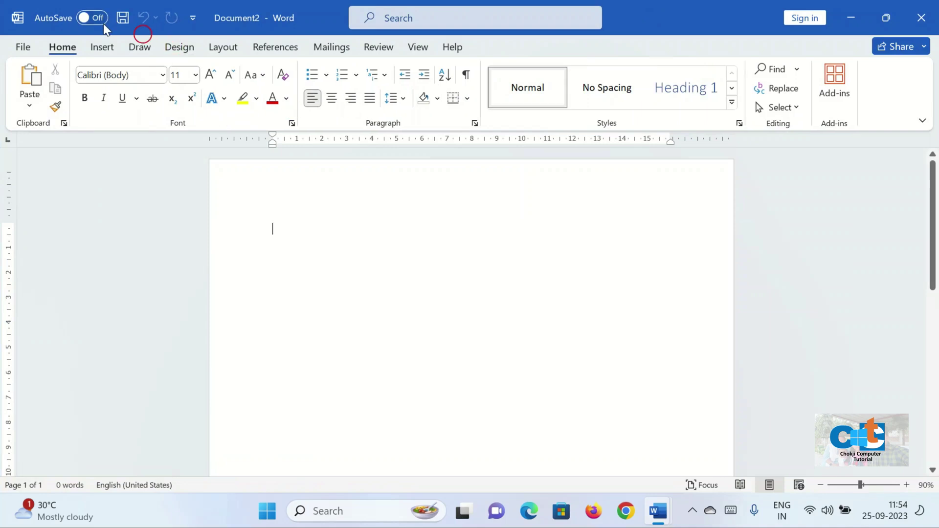
# Step: Insert the picture IMG_20230309_185303 from the Pictures folder of this device
pyautogui.click(98, 47)
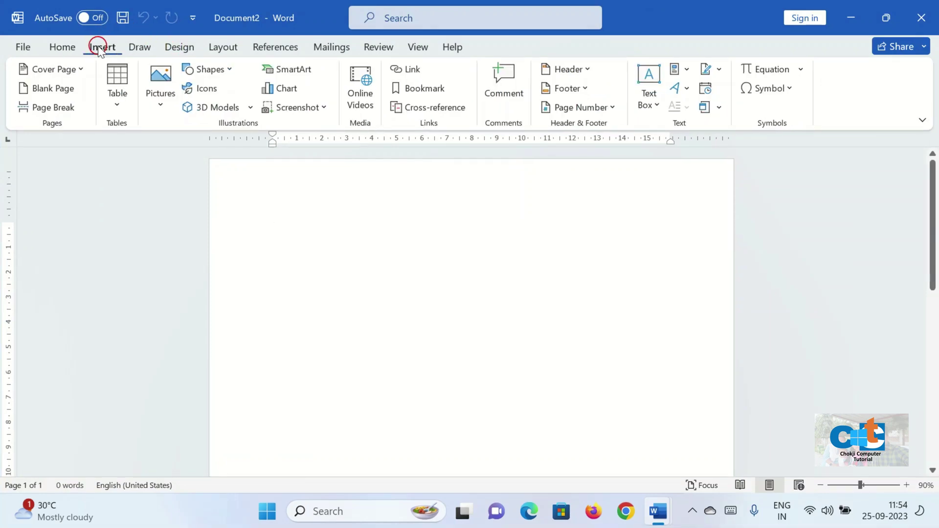
pyautogui.click(122, 110)
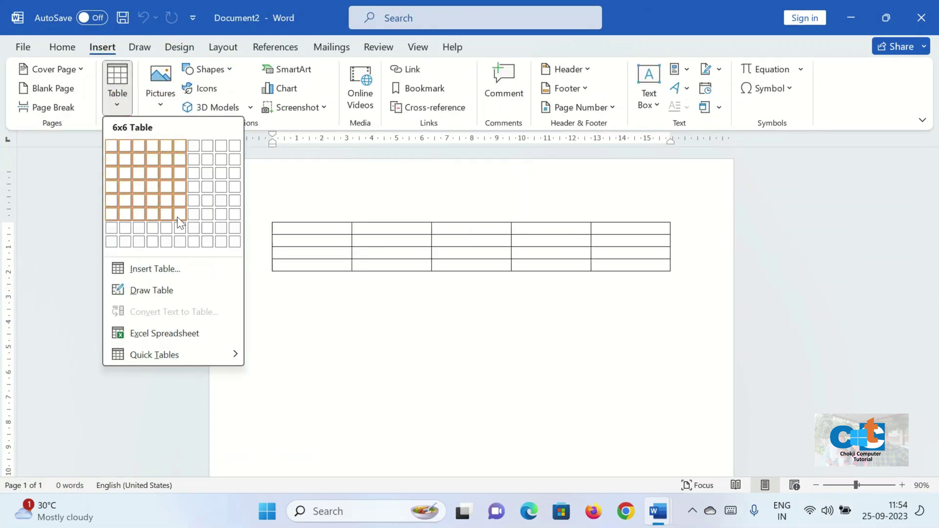
pyautogui.click(122, 110)
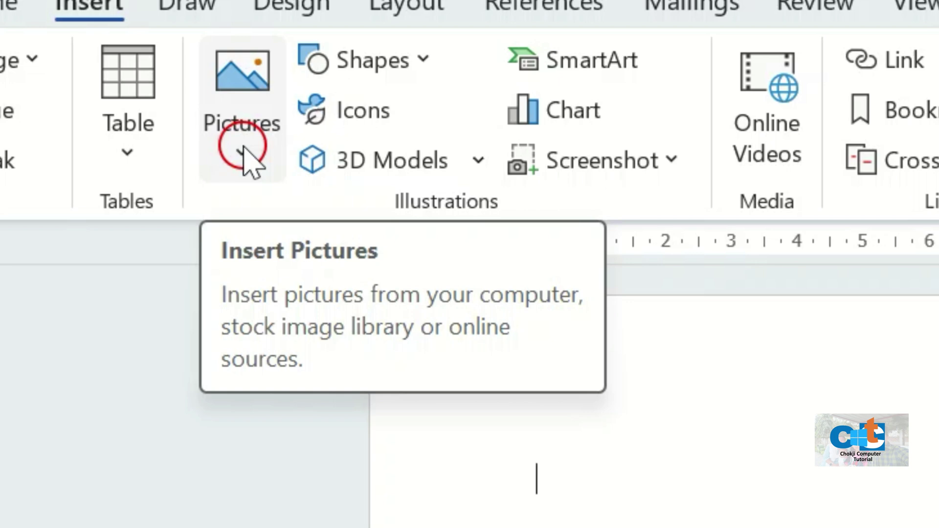
pyautogui.click(243, 152)
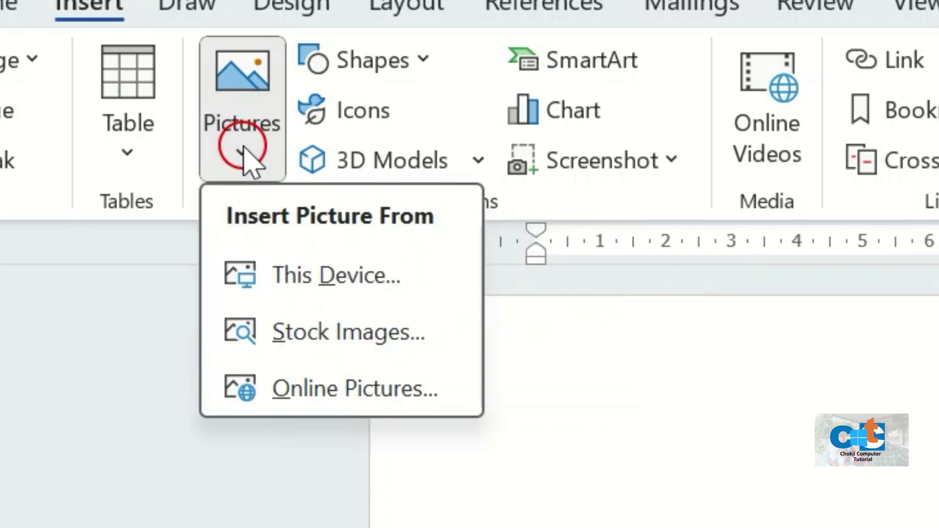
pyautogui.click(307, 284)
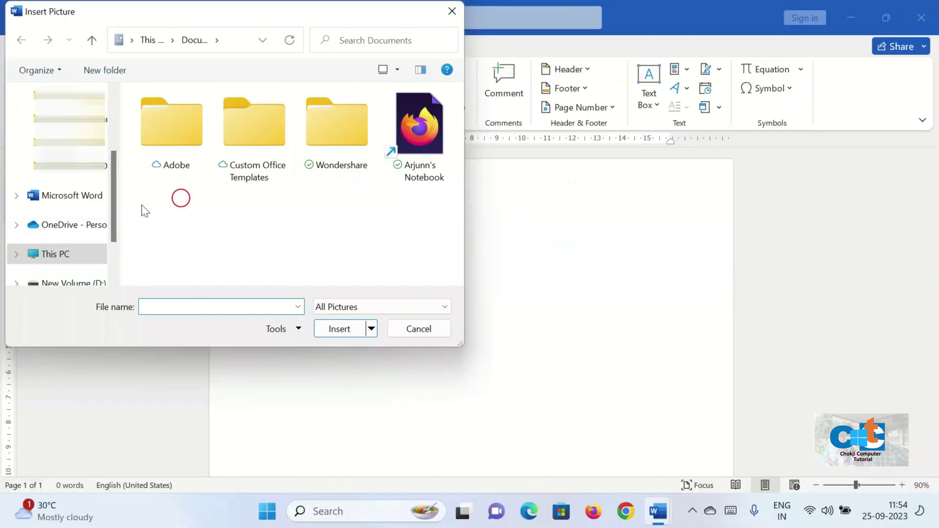
pyautogui.scroll(1, 110, 186)
pyautogui.scroll(3, 110, 186)
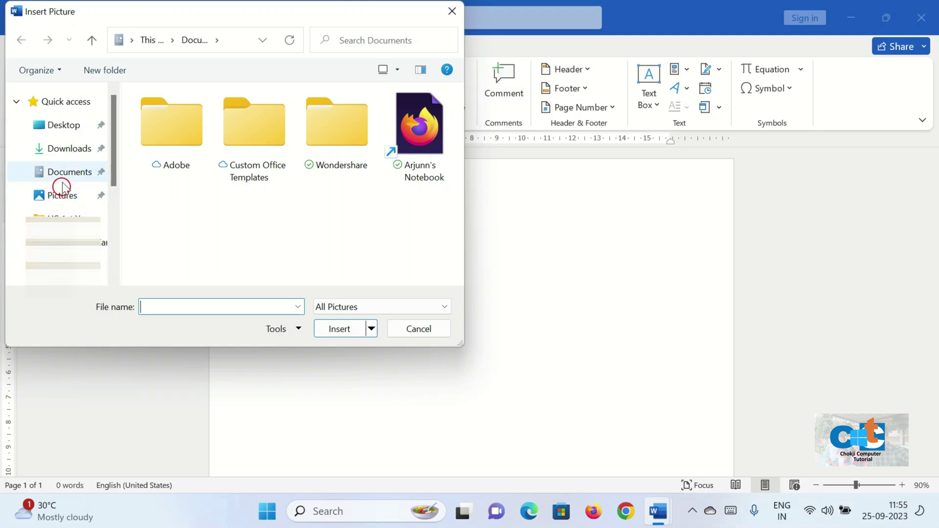
pyautogui.click(63, 196)
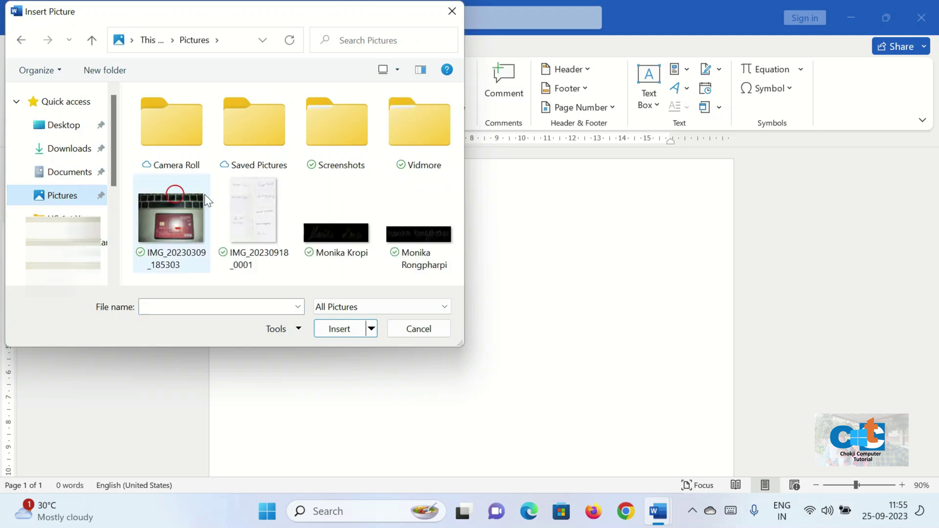
pyautogui.click(170, 219)
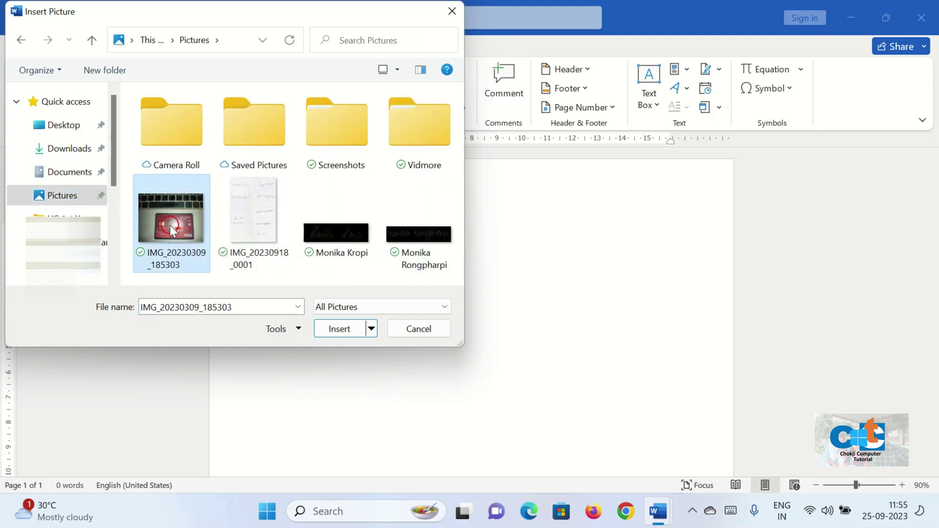
pyautogui.click(340, 328)
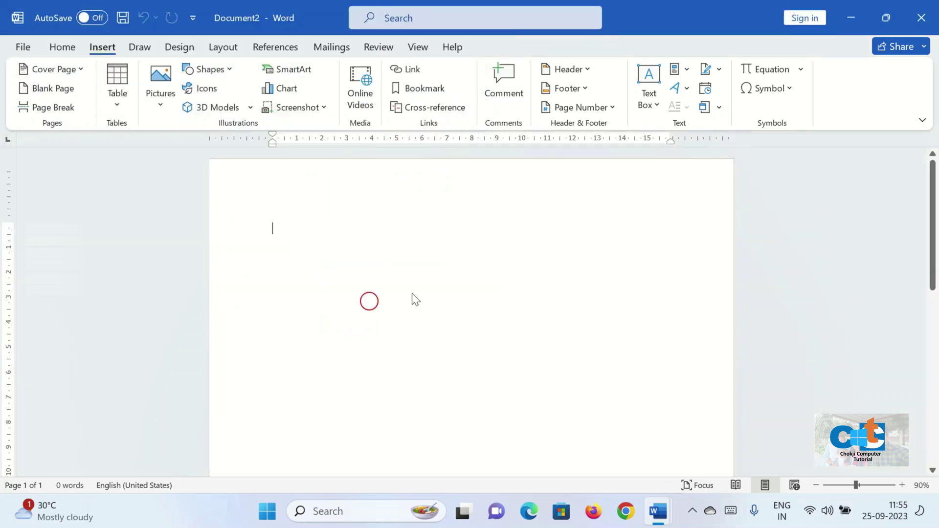
# Step: Remove the picture's background, marking the card's lower edge as an area to keep, and keep the changes
pyautogui.scroll(-3, 476, 300)
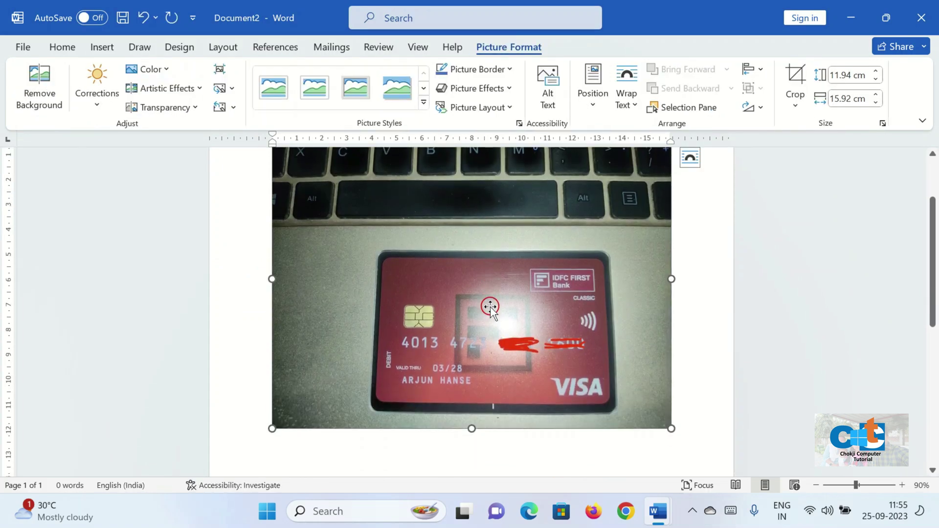
pyautogui.scroll(1, 490, 305)
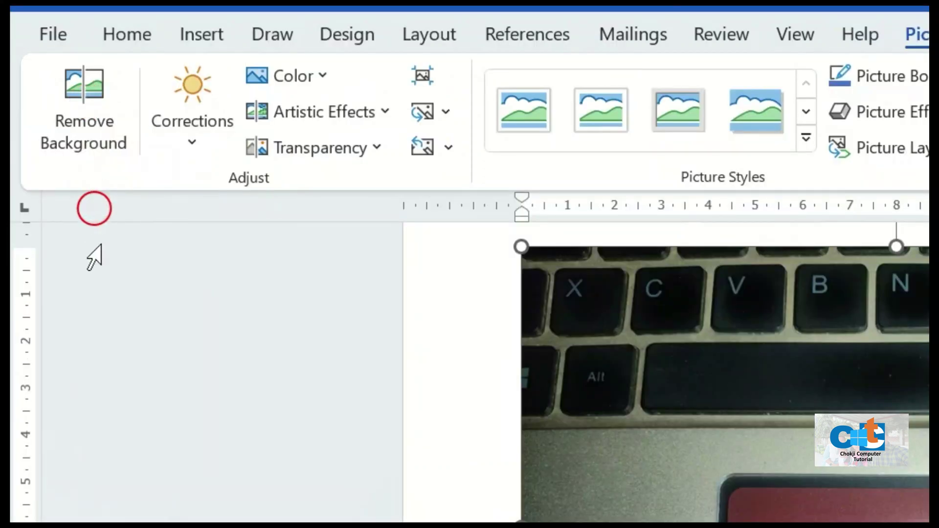
pyautogui.click(98, 110)
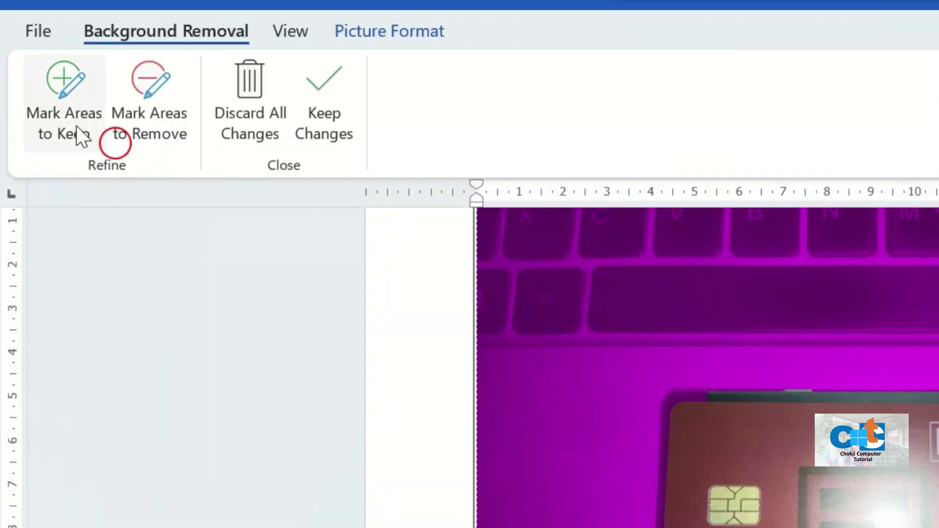
pyautogui.click(58, 105)
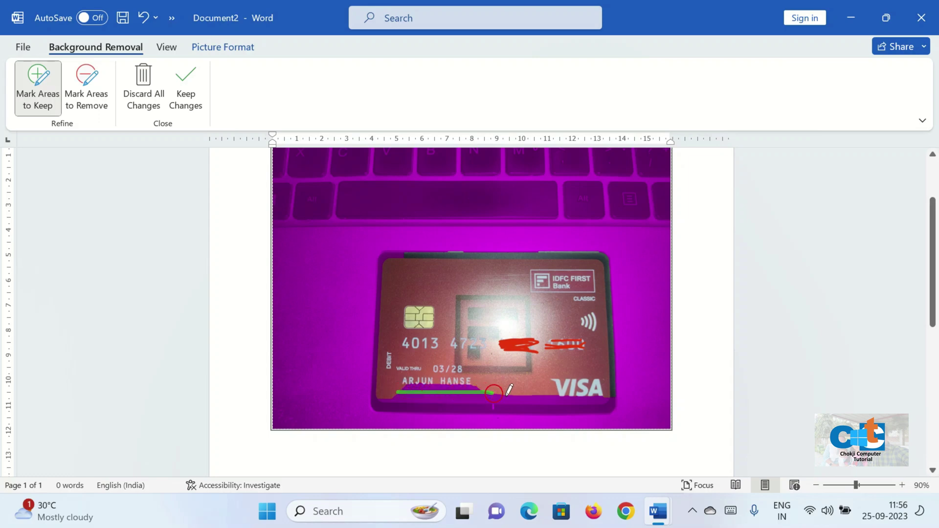
pyautogui.moveTo(494, 392); pyautogui.dragTo(523, 400)
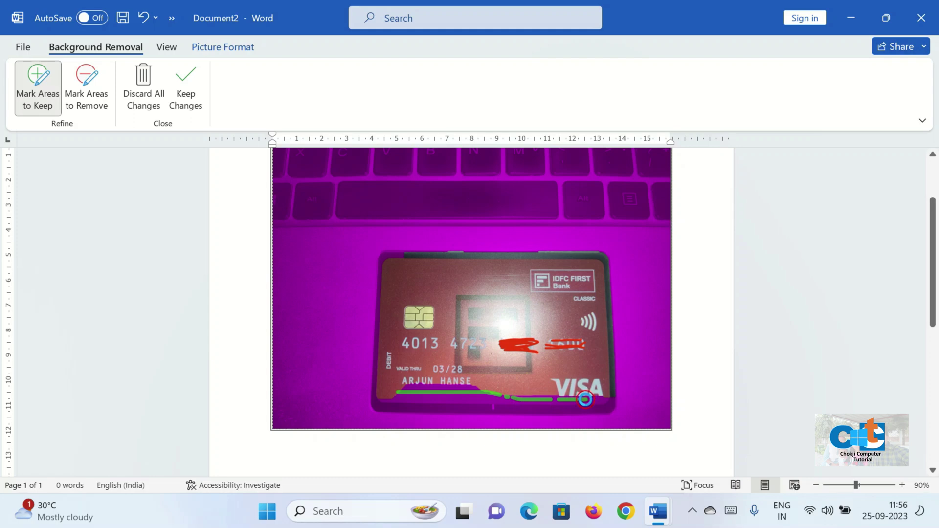
pyautogui.moveTo(585, 399); pyautogui.dragTo(586, 398)
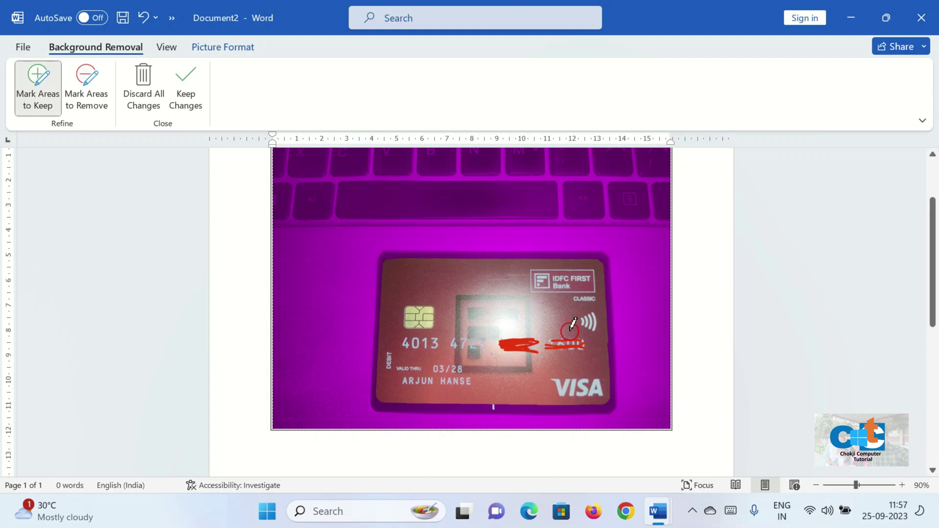
pyautogui.click(181, 90)
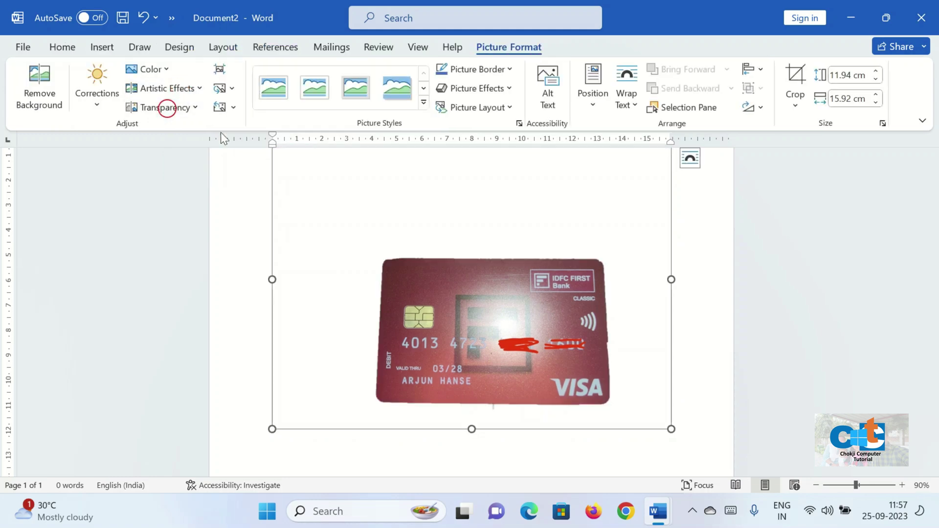
# Step: Crop the empty area above, right and left of the card, leaving a picture about 7.27 cm high and 10.16 cm wide
pyautogui.scroll(2, 540, 309)
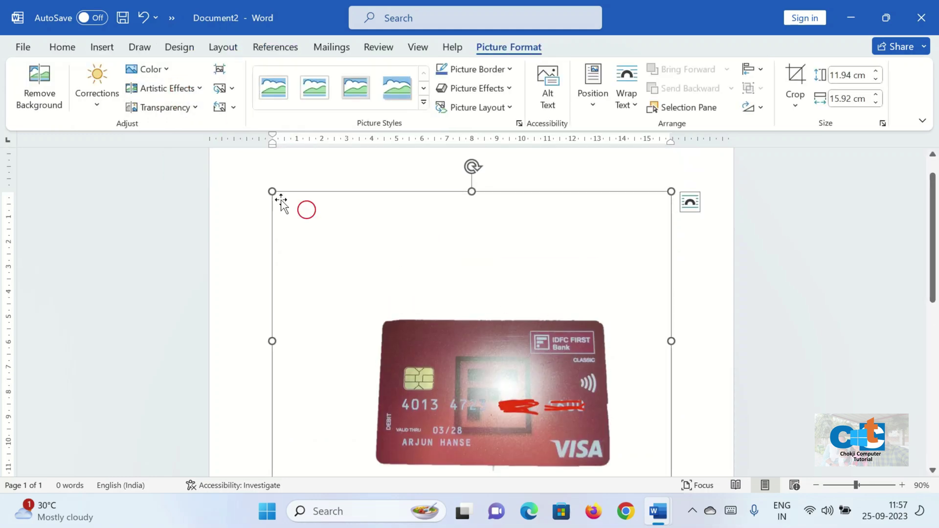
pyautogui.scroll(-1, 654, 295)
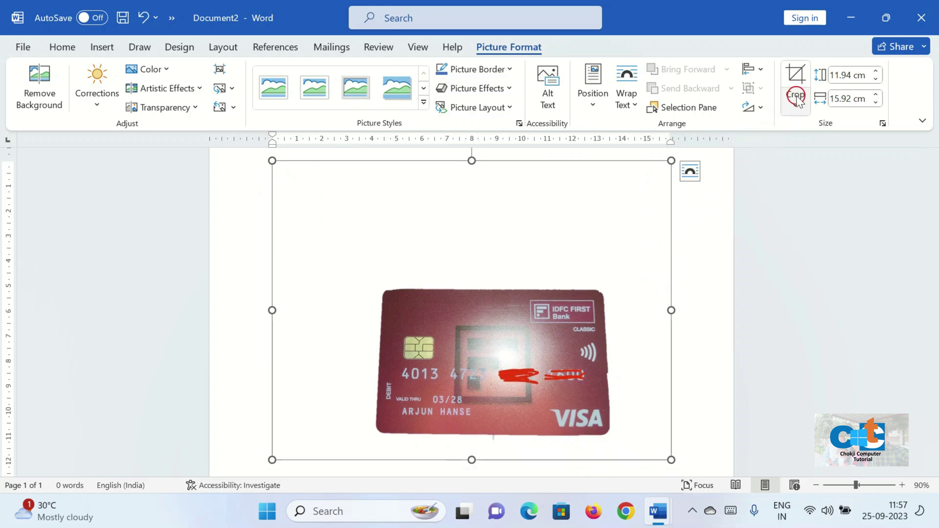
pyautogui.click(796, 95)
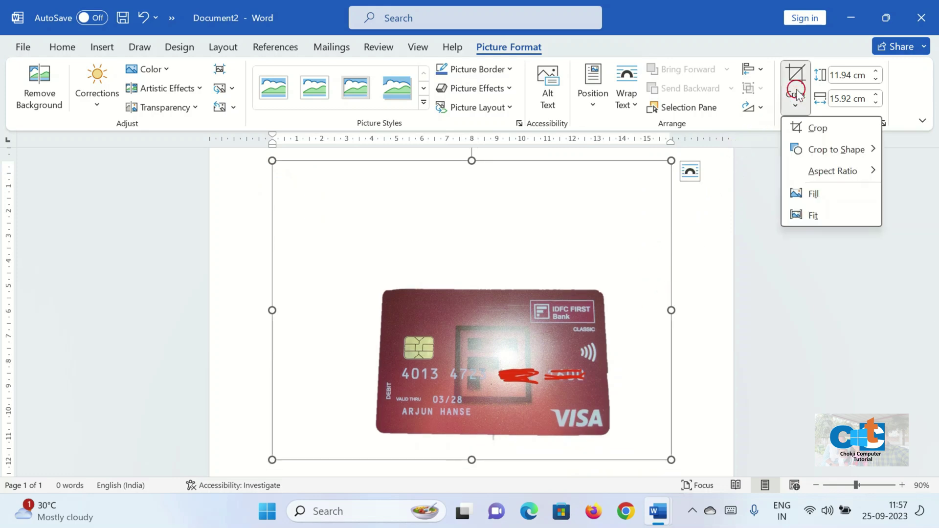
pyautogui.click(818, 127)
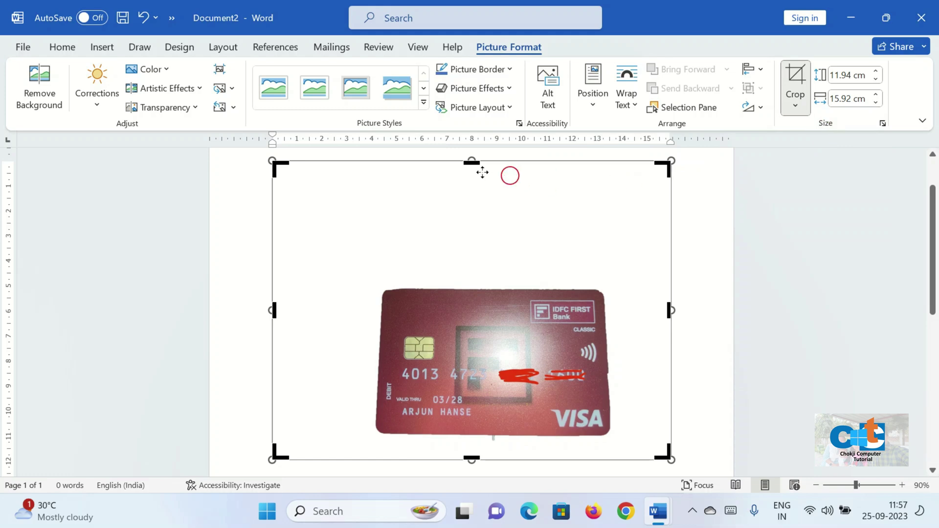
pyautogui.moveTo(472, 165); pyautogui.dragTo(473, 278)
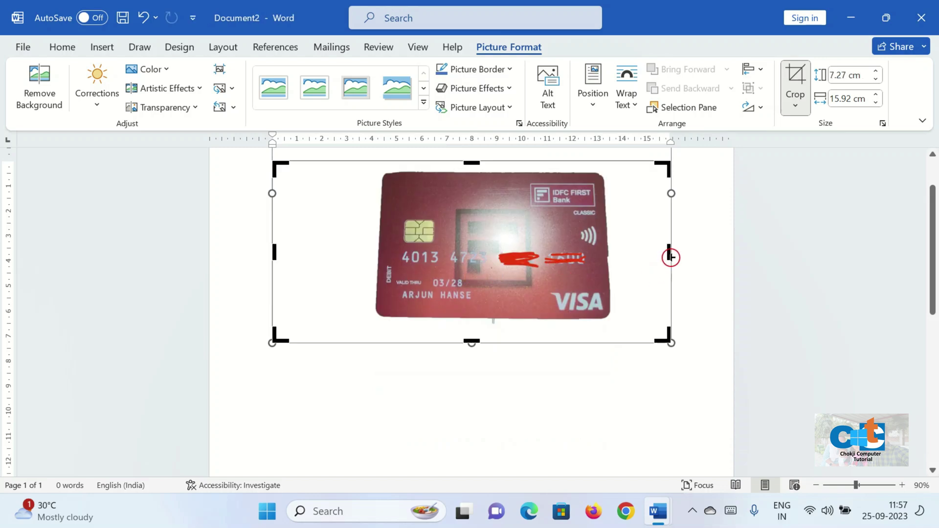
pyautogui.moveTo(670, 256); pyautogui.dragTo(621, 268)
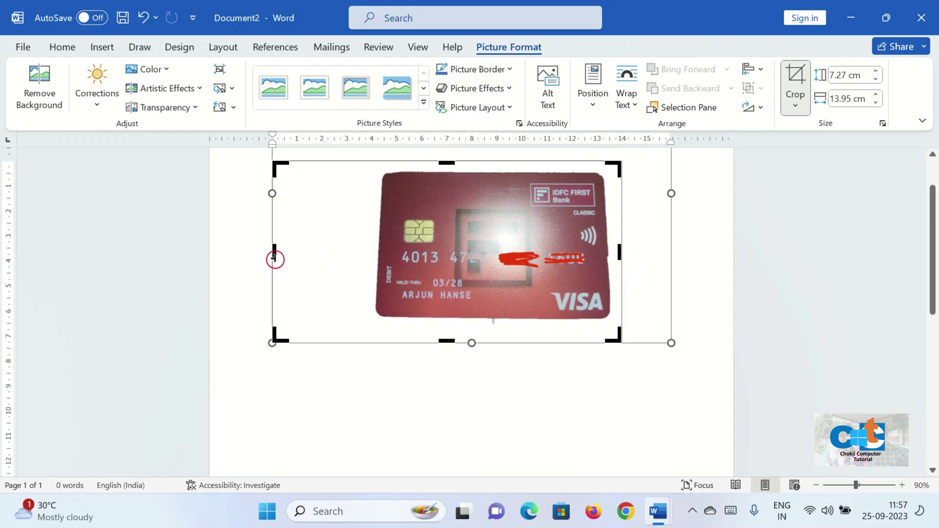
pyautogui.moveTo(275, 258); pyautogui.dragTo(368, 277)
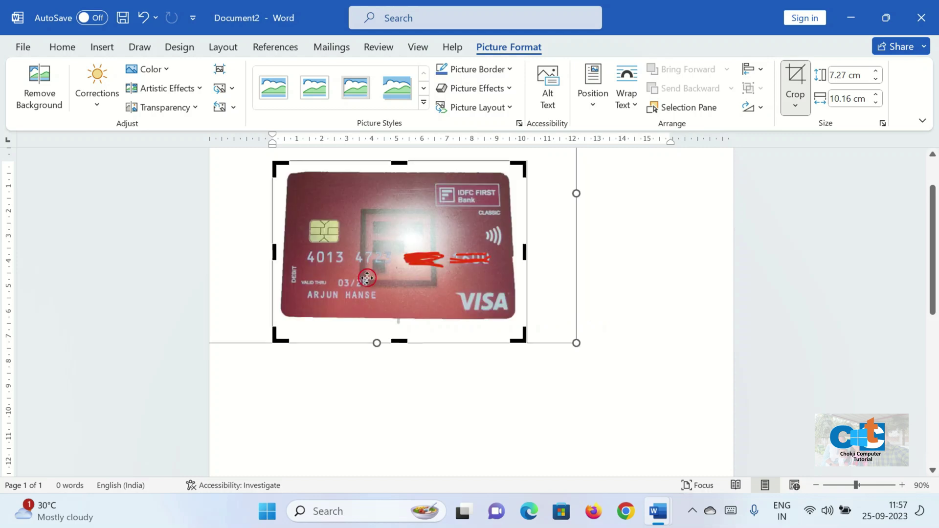
pyautogui.click(528, 211)
# Step: Set the cropped card picture's text wrapping to In Front of Text
pyautogui.click(442, 263)
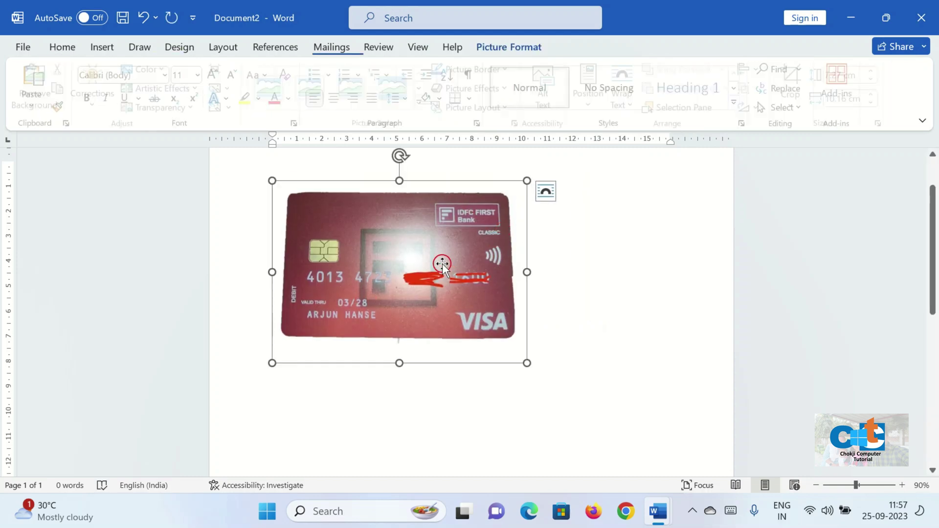
pyautogui.click(549, 194)
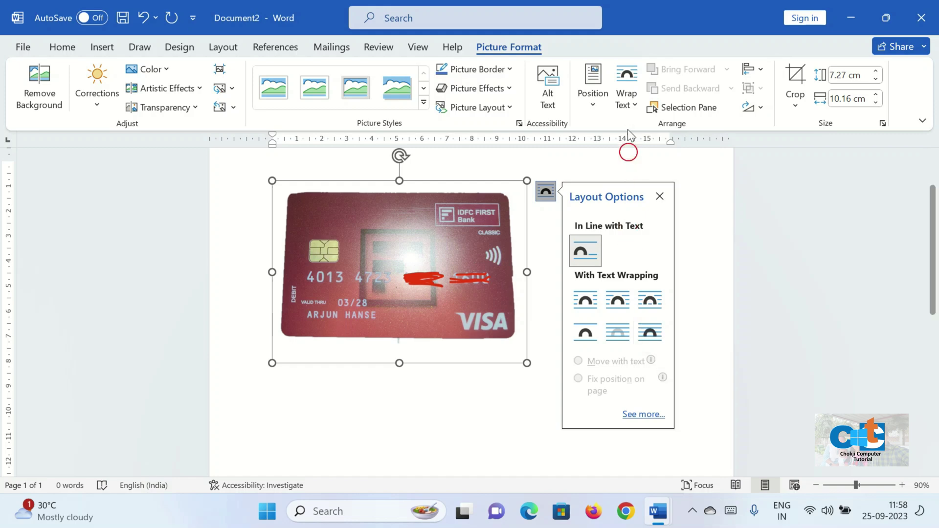
pyautogui.click(628, 106)
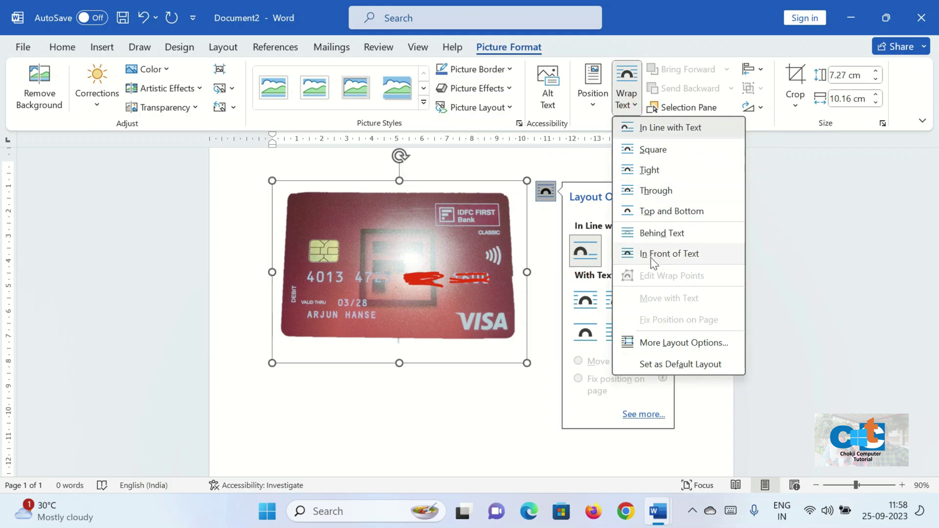
pyautogui.click(634, 255)
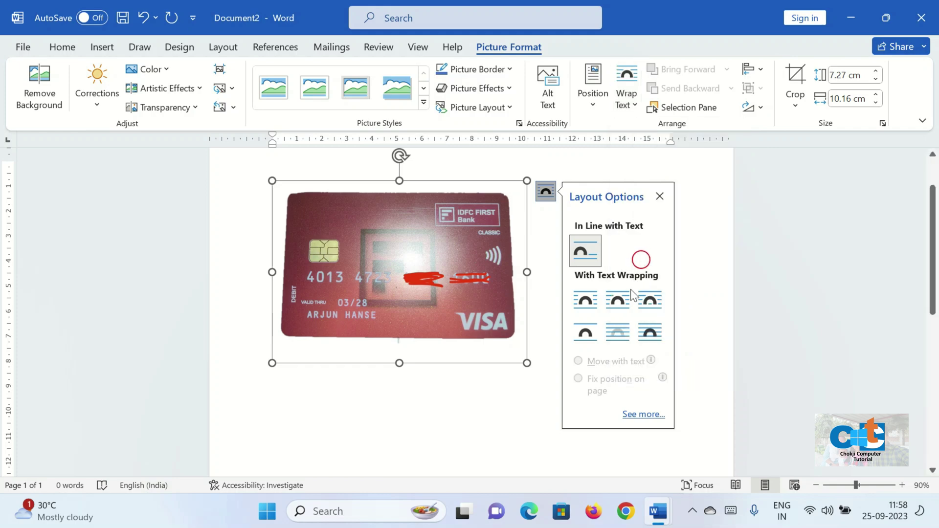
pyautogui.click(651, 334)
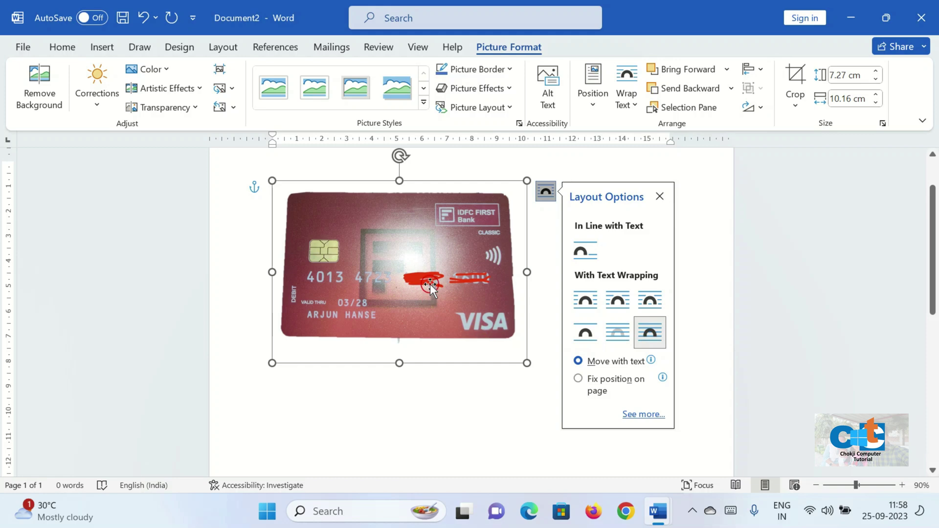
# Step: Shrink the card picture to about 2.44 cm high by 3.41 cm wide and move it to the upper-left corner of the page's text area
pyautogui.moveTo(430, 284); pyautogui.dragTo(516, 307)
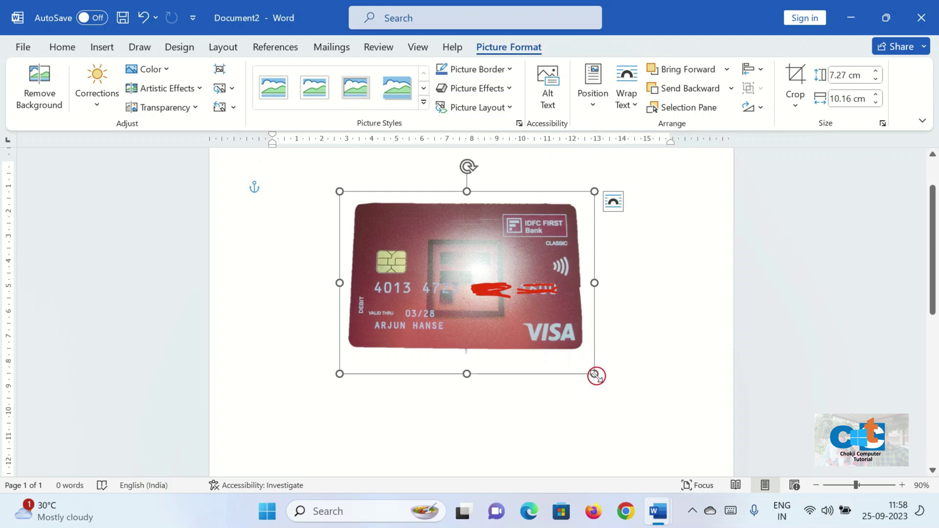
pyautogui.moveTo(596, 375); pyautogui.dragTo(413, 251)
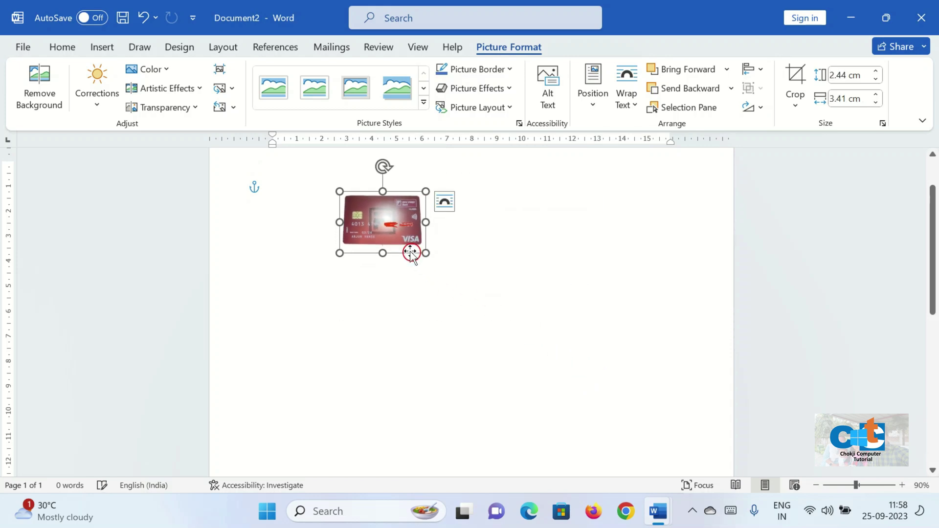
pyautogui.moveTo(366, 230); pyautogui.dragTo(308, 216)
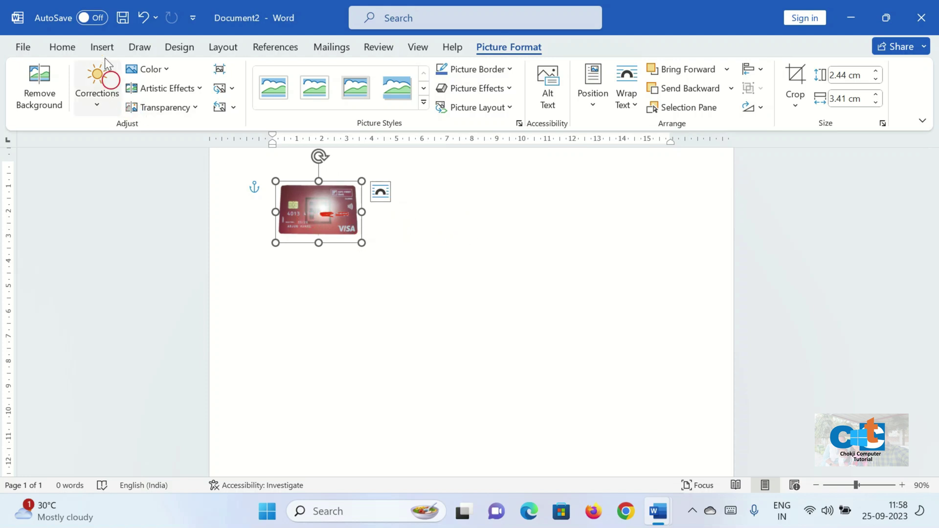
# Step: Draw a rectangle about 2.44 cm high and 4.18 cm wide to the right of the card picture
pyautogui.click(100, 45)
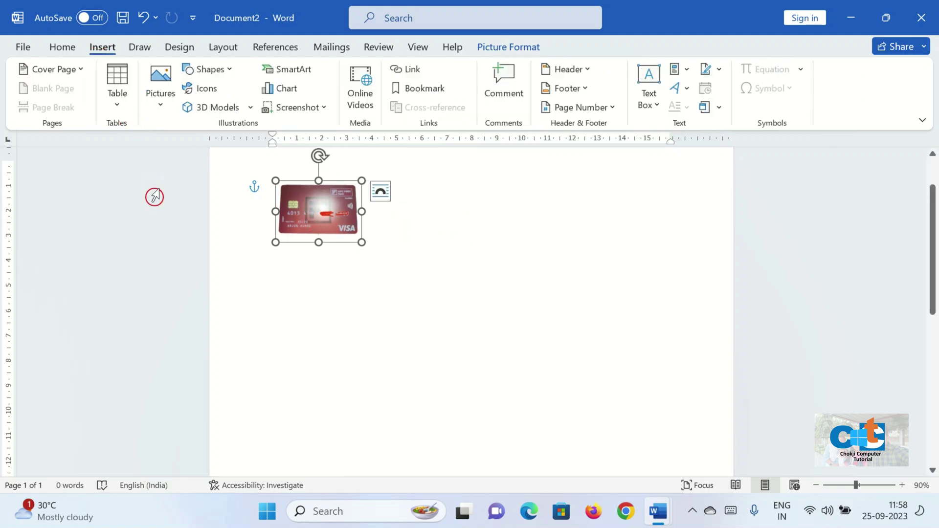
pyautogui.click(234, 74)
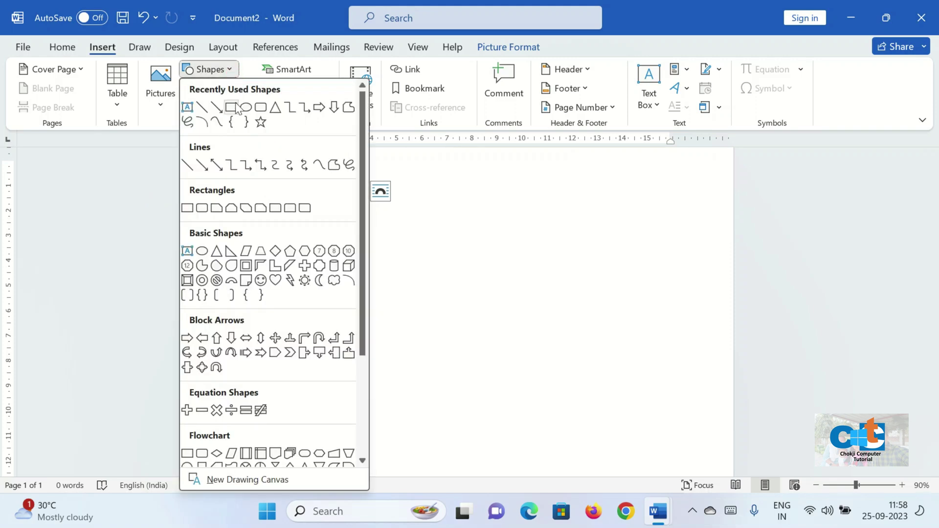
pyautogui.click(235, 105)
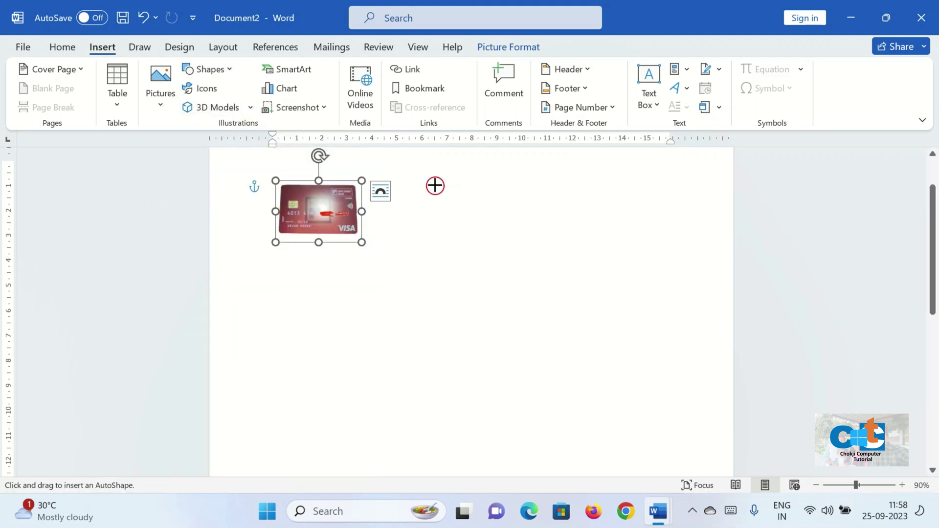
pyautogui.moveTo(444, 202); pyautogui.dragTo(539, 243)
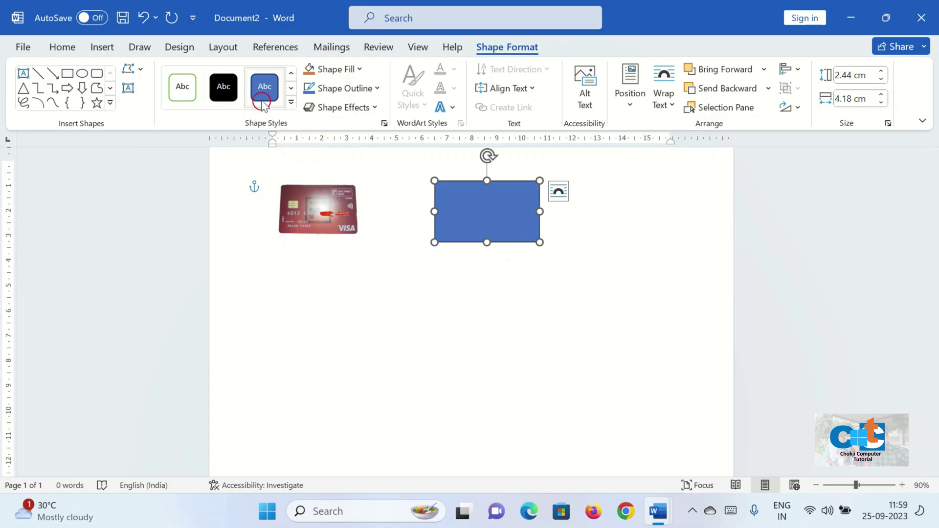
# Step: Give the rectangle the unfilled theme style with a black outline and set its outline weight to 2¼ pt
pyautogui.click(291, 103)
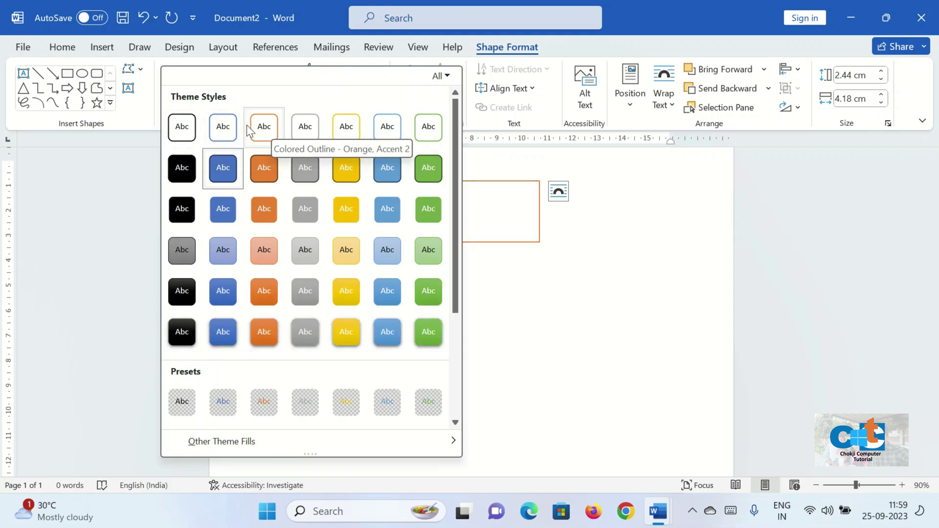
pyautogui.click(182, 127)
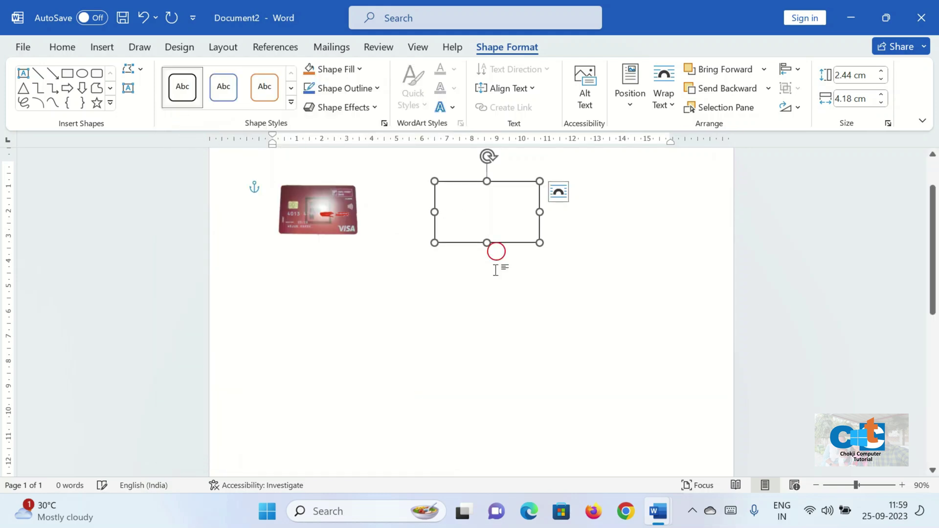
pyautogui.click(379, 83)
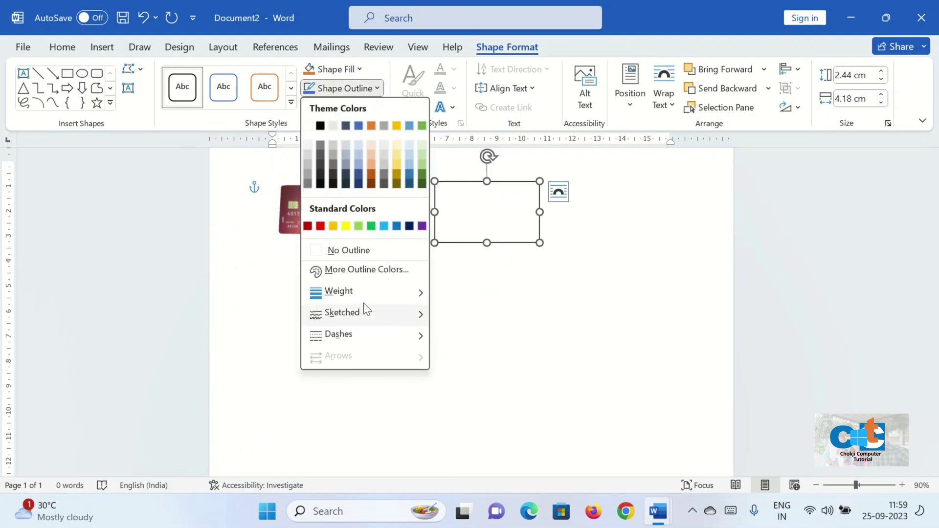
pyautogui.moveTo(364, 297)
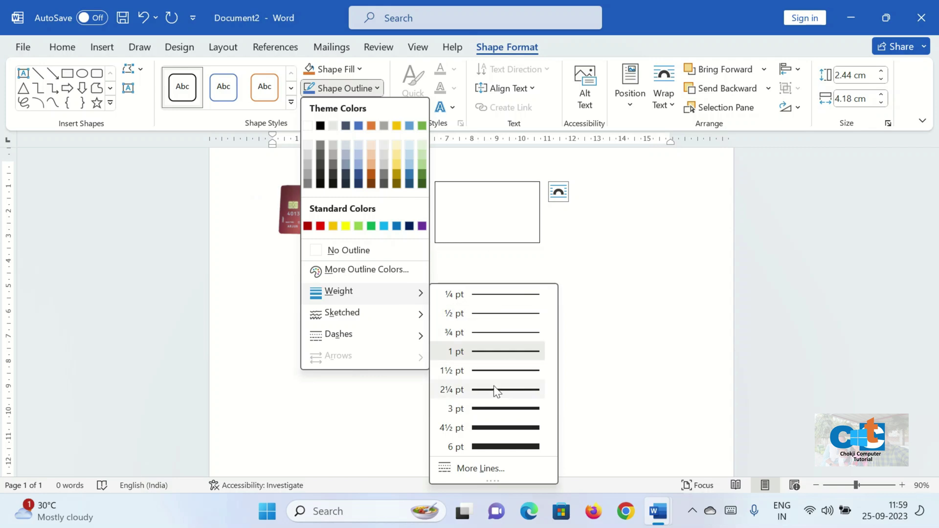
pyautogui.click(492, 391)
pyautogui.click(546, 308)
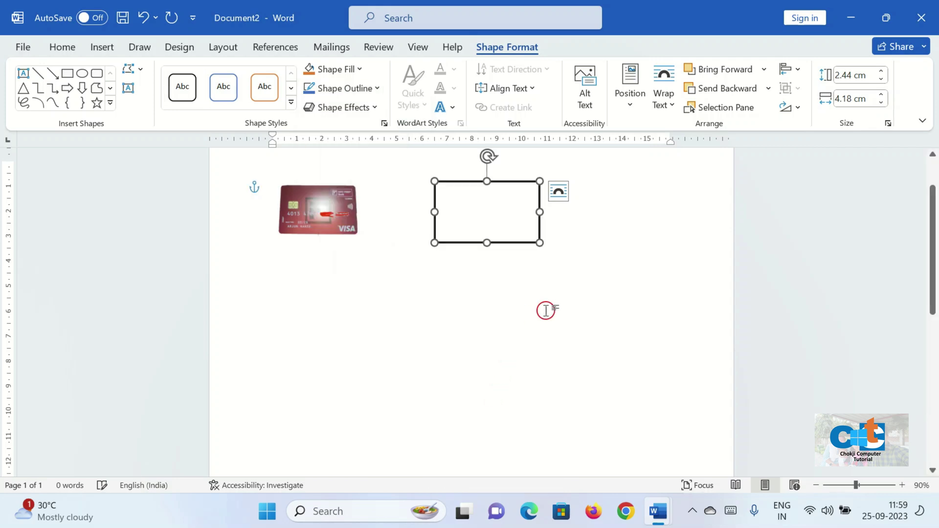
pyautogui.click(515, 239)
pyautogui.click(379, 203)
# Step: Draw an isosceles triangle about 3.6 cm high and 3.85 cm wide to the right of the rectangle
pyautogui.click(122, 62)
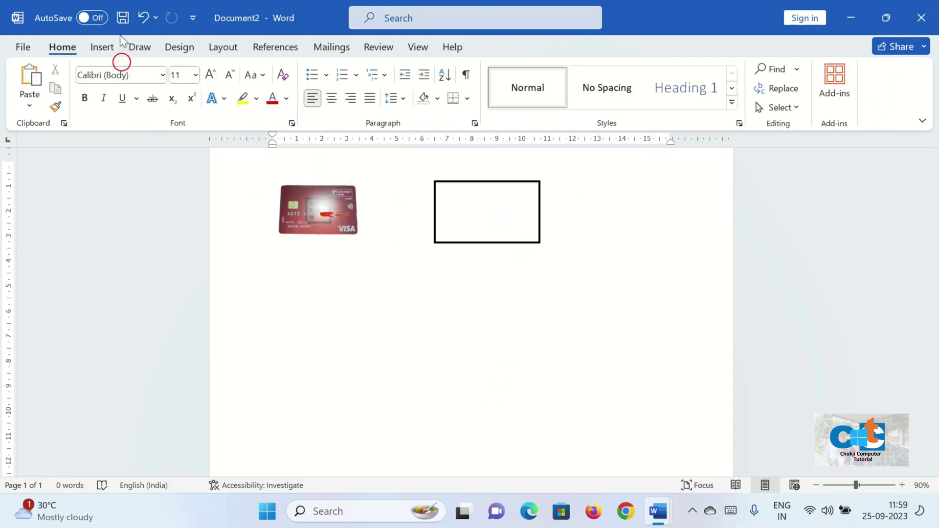
pyautogui.click(112, 49)
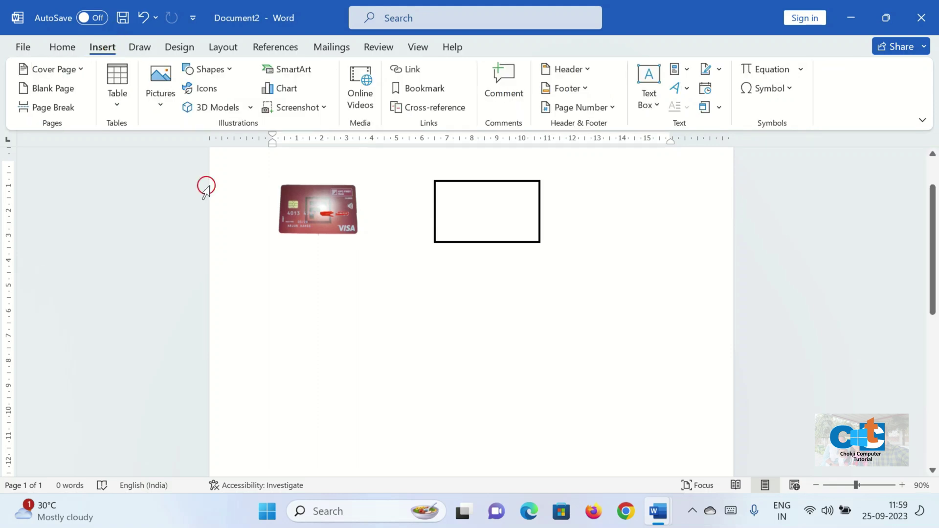
pyautogui.click(231, 70)
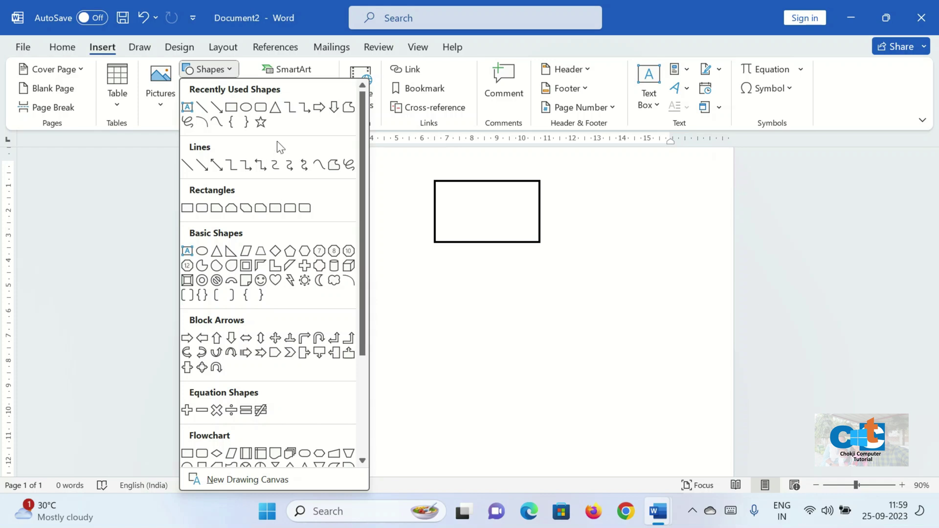
pyautogui.click(275, 109)
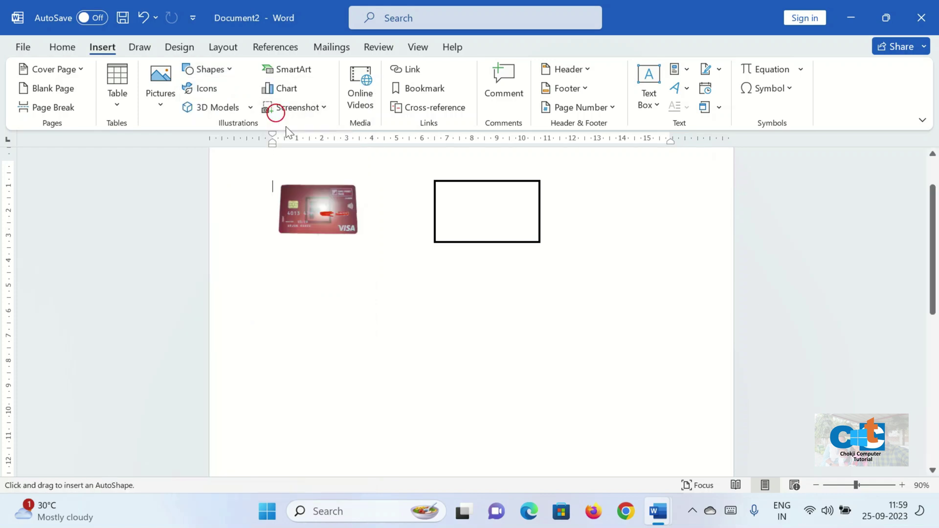
pyautogui.moveTo(590, 180); pyautogui.dragTo(687, 270)
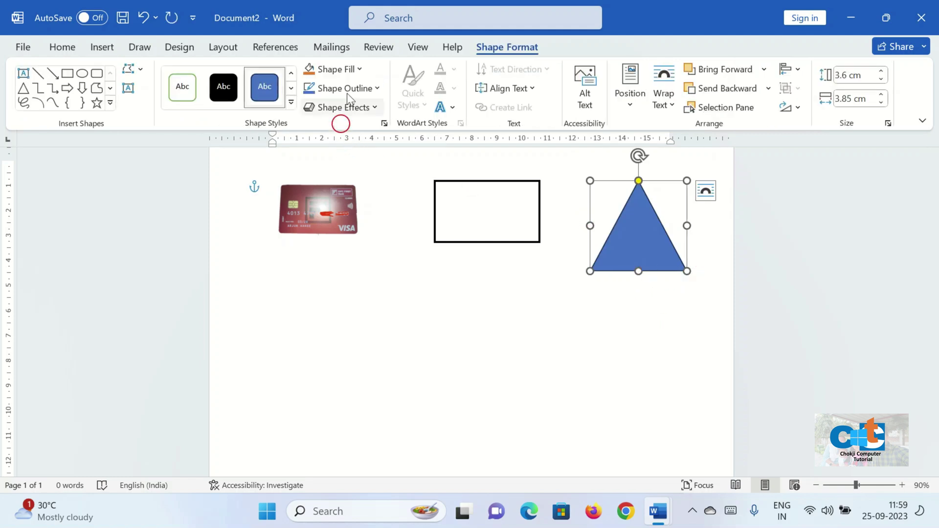
# Step: Set the triangle's fill to No Fill
pyautogui.click(312, 70)
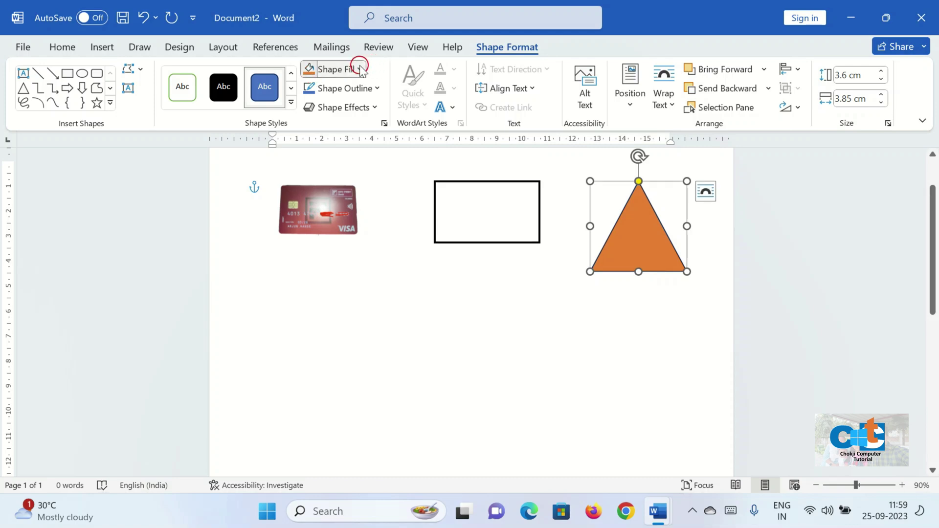
pyautogui.click(360, 69)
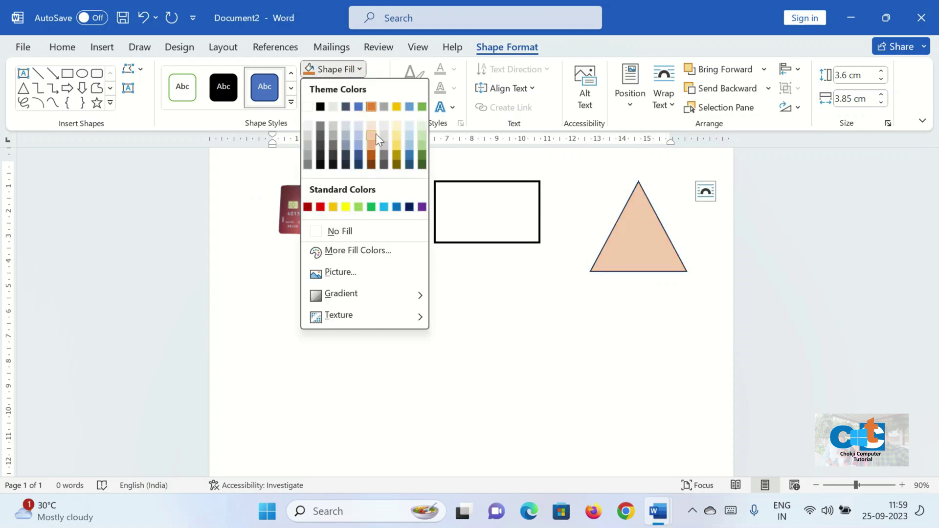
pyautogui.click(366, 69)
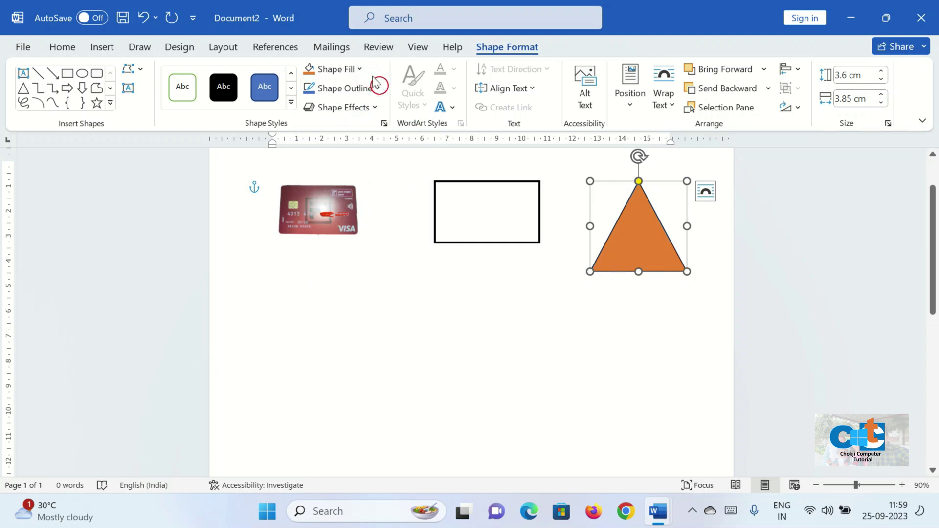
pyautogui.click(360, 69)
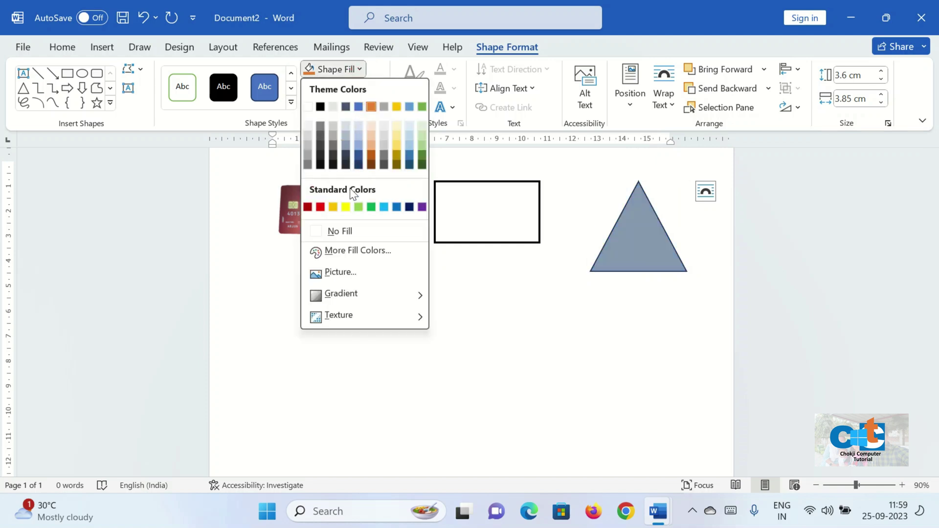
pyautogui.click(348, 235)
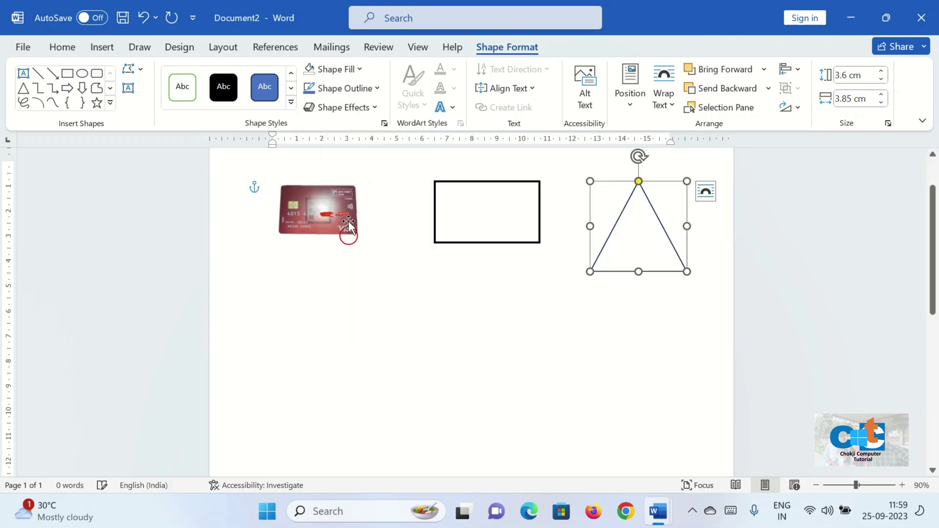
# Step: Set the triangle's outline to 2¼ pt weight in the standard light blue colour and deselect the shape
pyautogui.click(373, 88)
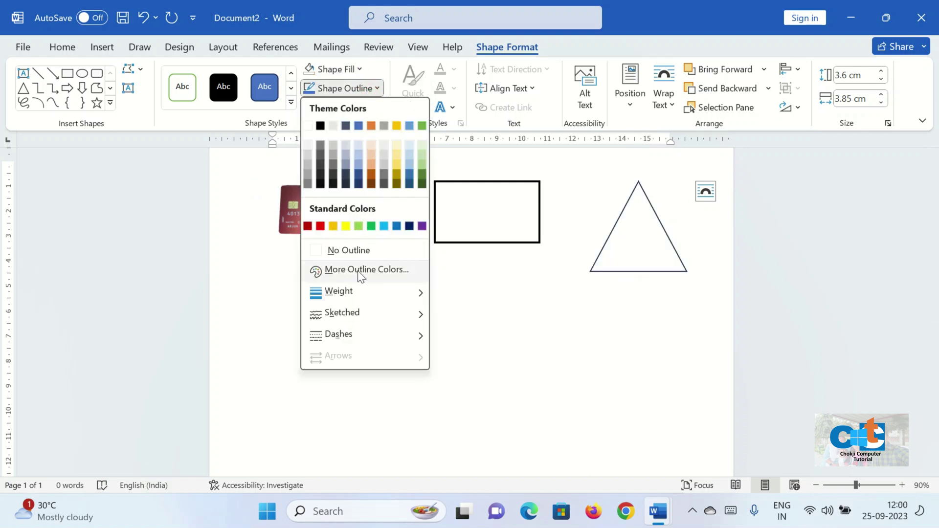
pyautogui.moveTo(356, 293)
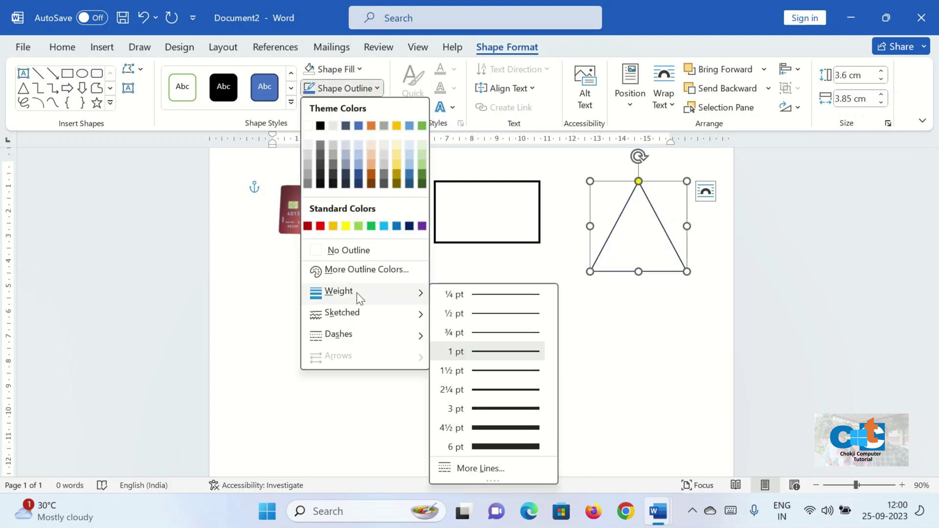
pyautogui.click(487, 390)
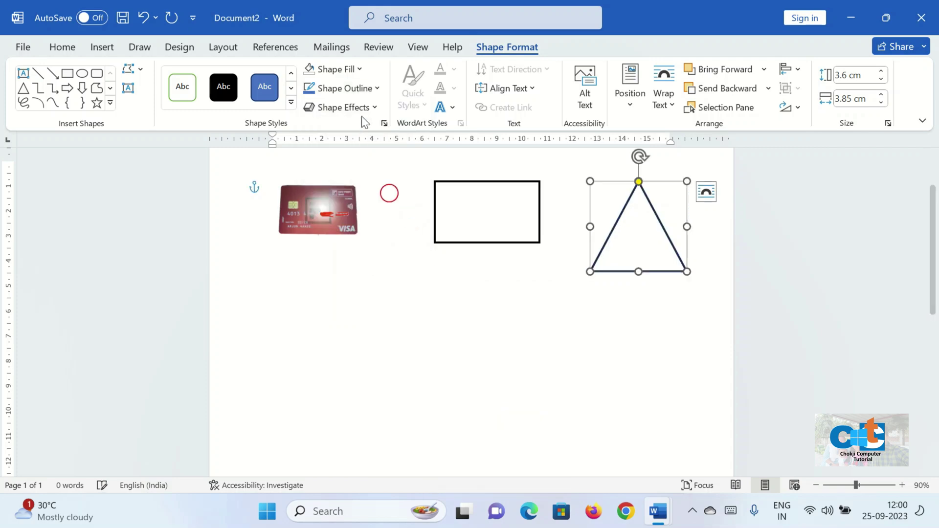
pyautogui.click(377, 88)
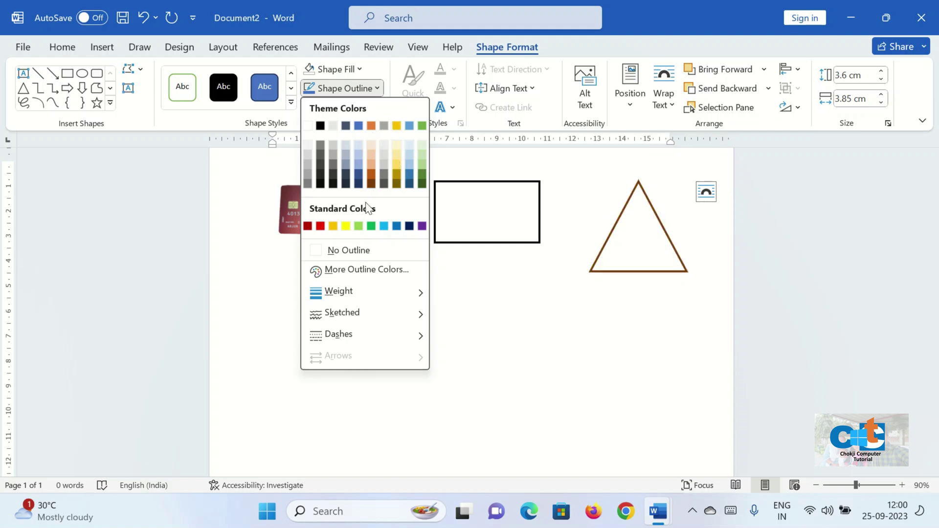
pyautogui.click(384, 227)
pyautogui.click(499, 332)
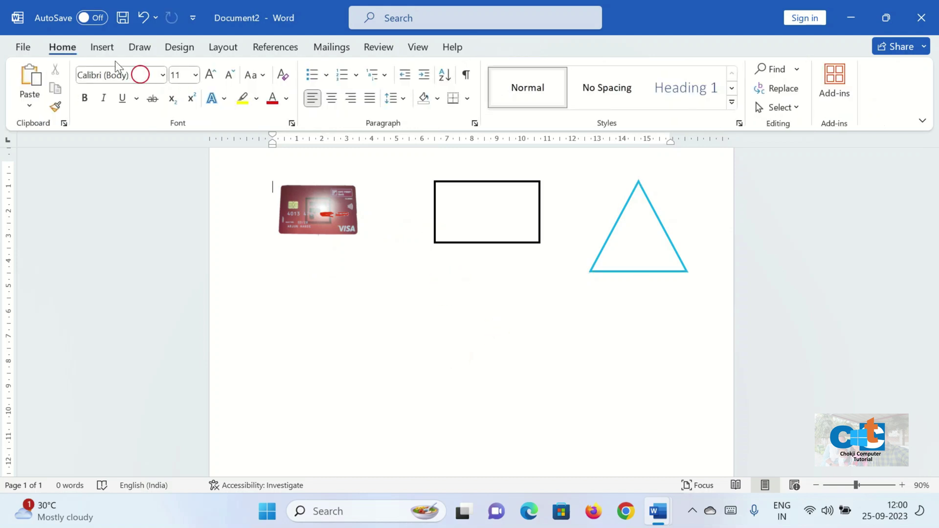
# Step: Open the stock icon library and browse through its available icons
pyautogui.click(102, 47)
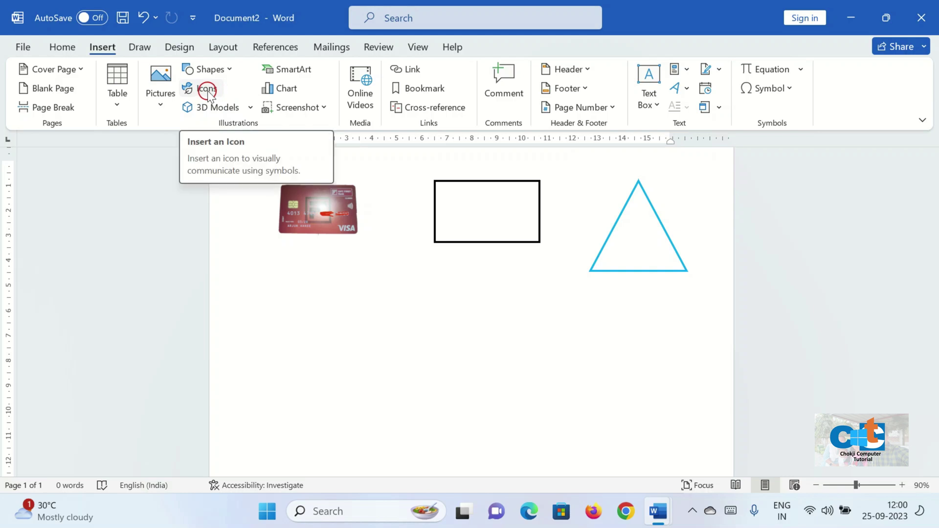
pyautogui.click(207, 89)
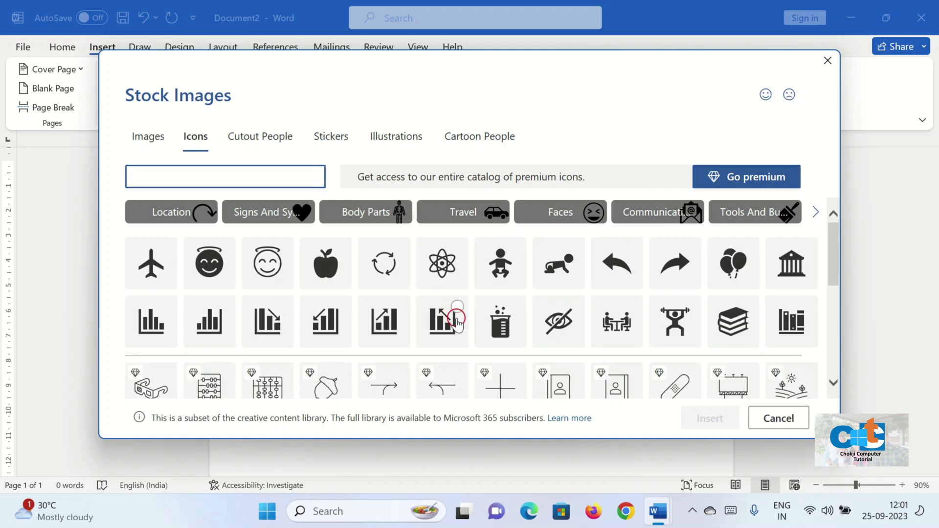
pyautogui.scroll(-3, 509, 299)
pyautogui.scroll(-4, 509, 306)
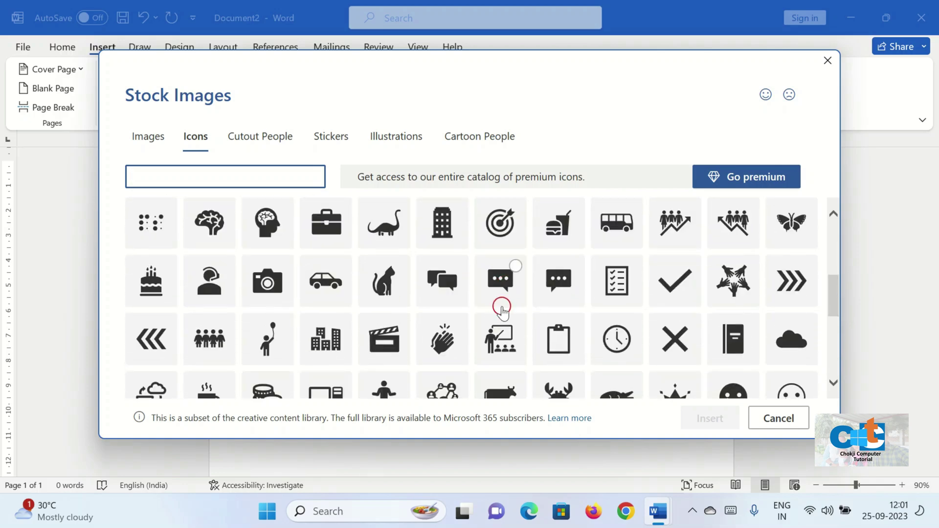
pyautogui.scroll(-3, 486, 332)
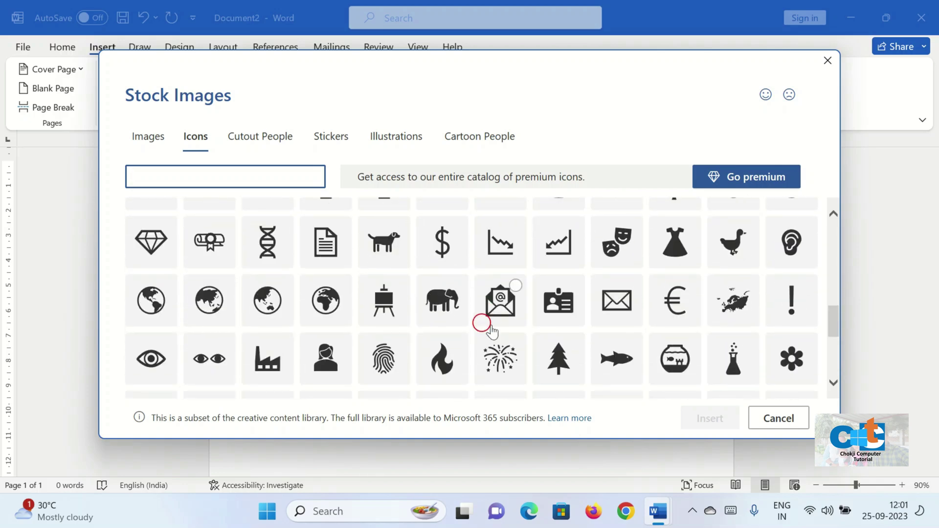
pyautogui.scroll(-3, 491, 332)
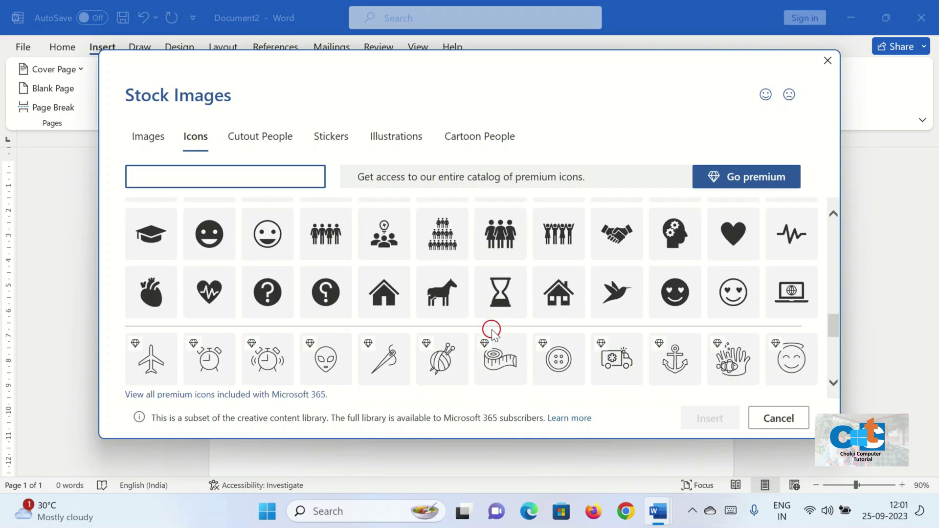
pyautogui.scroll(-2, 492, 331)
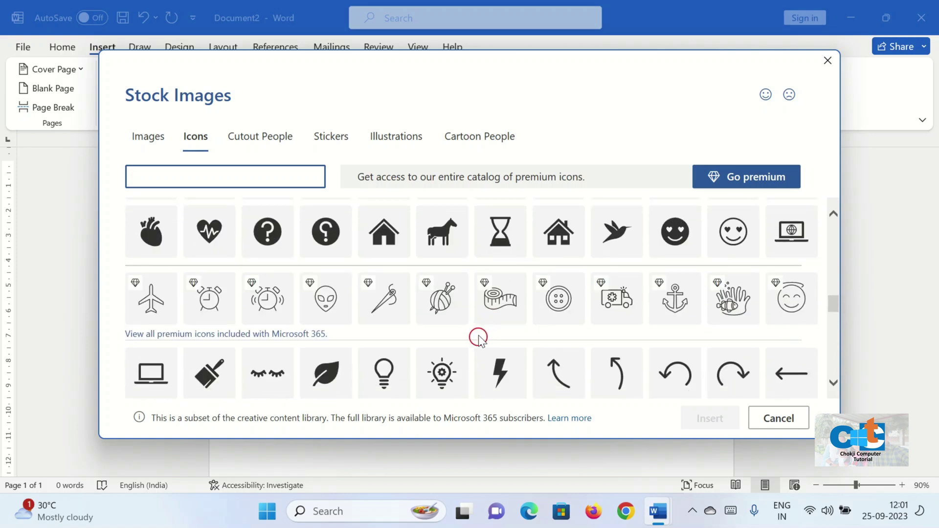
pyautogui.scroll(3, 446, 289)
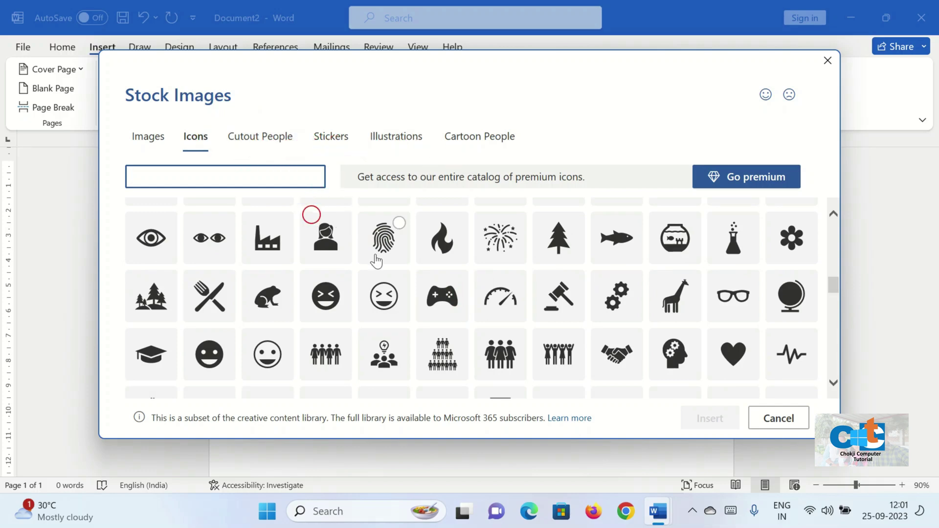
pyautogui.scroll(5, 376, 261)
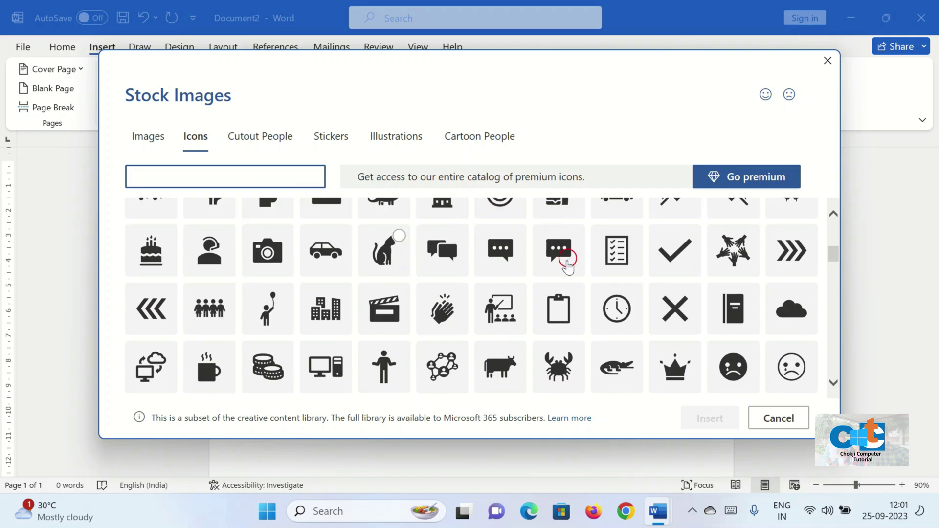
pyautogui.scroll(3, 556, 249)
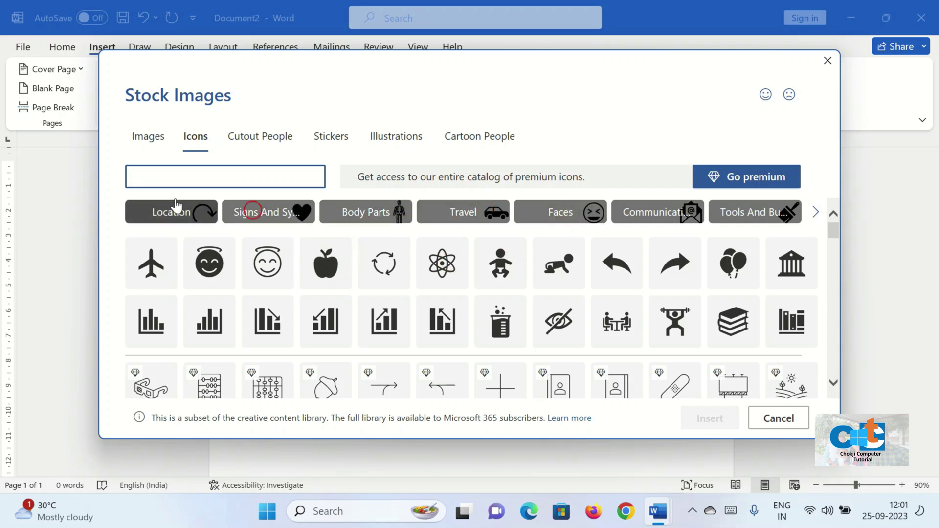
# Step: Insert the fingerprint icon from the stock icon library
pyautogui.scroll(-3, 380, 337)
pyautogui.scroll(-5, 380, 345)
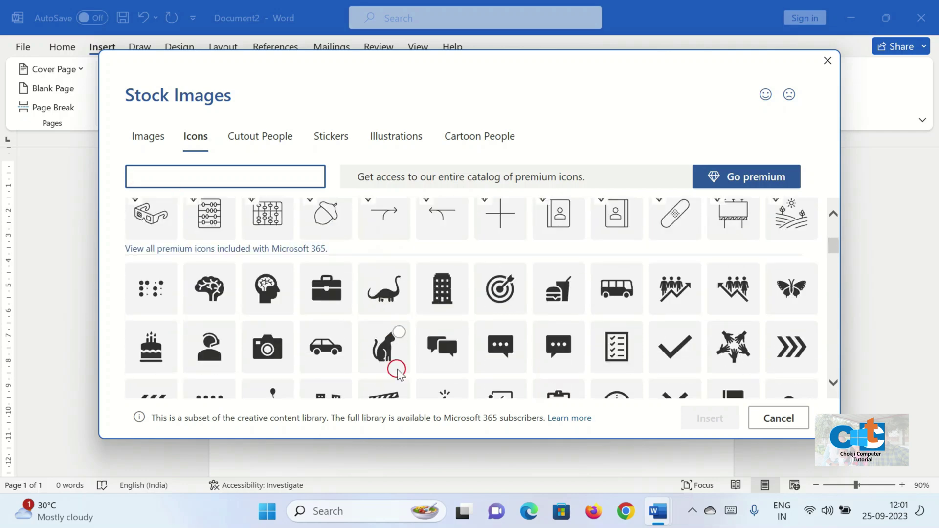
pyautogui.scroll(-3, 396, 364)
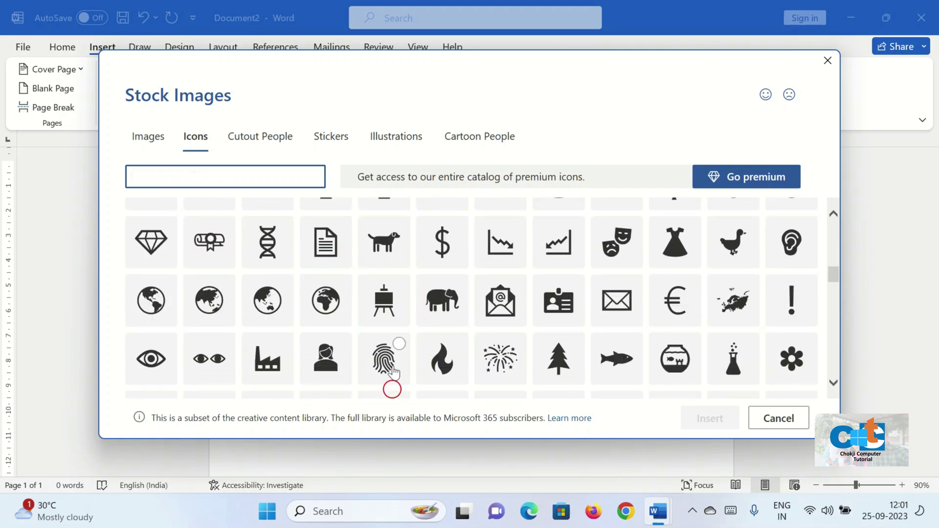
pyautogui.scroll(-1, 395, 356)
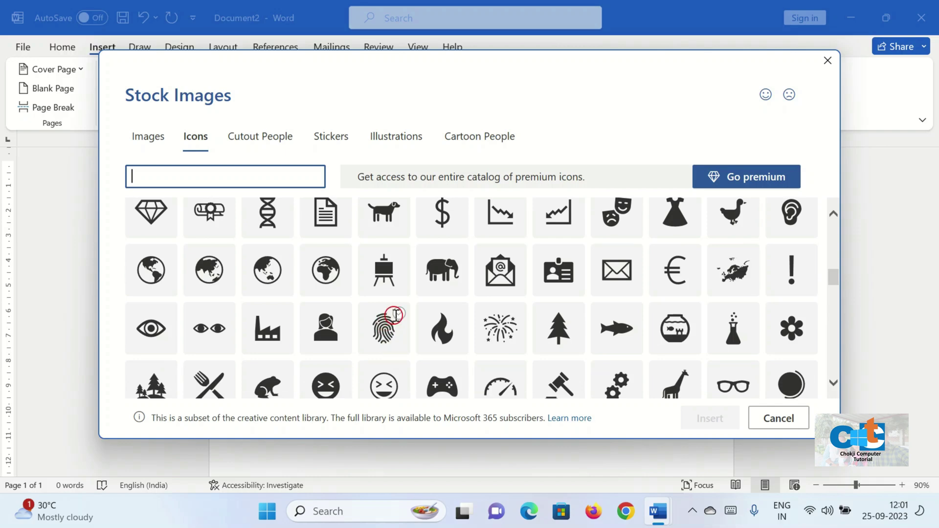
pyautogui.click(397, 314)
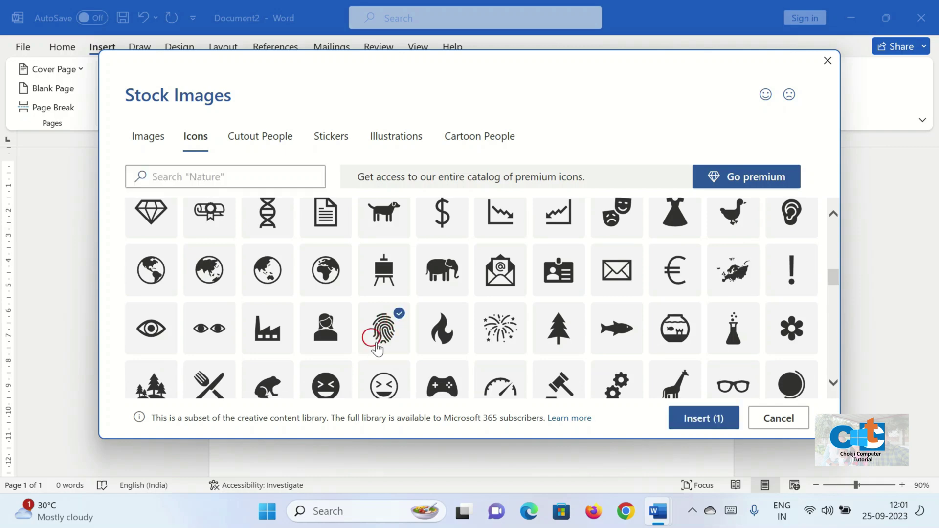
pyautogui.click(708, 418)
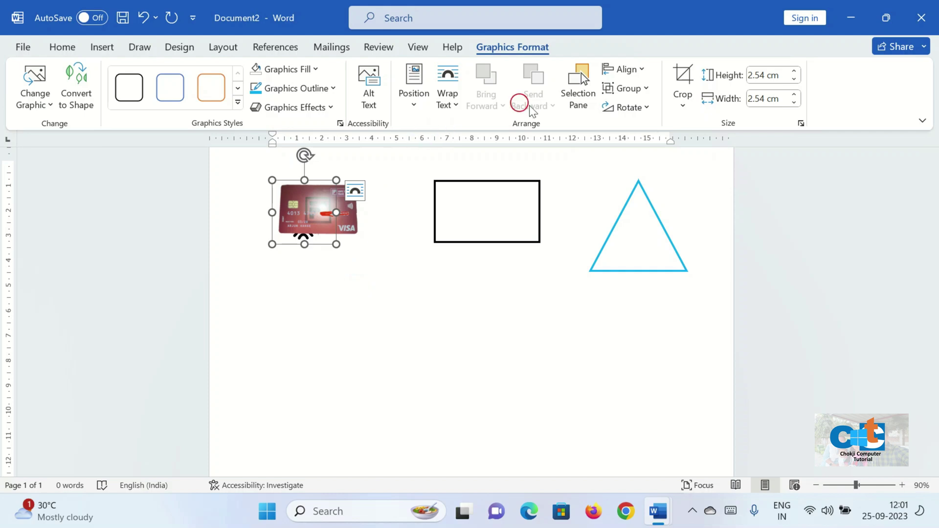
# Step: Set the fingerprint icon's text wrapping to In Front of Text and move it below the bank card, slightly to the right
pyautogui.click(454, 105)
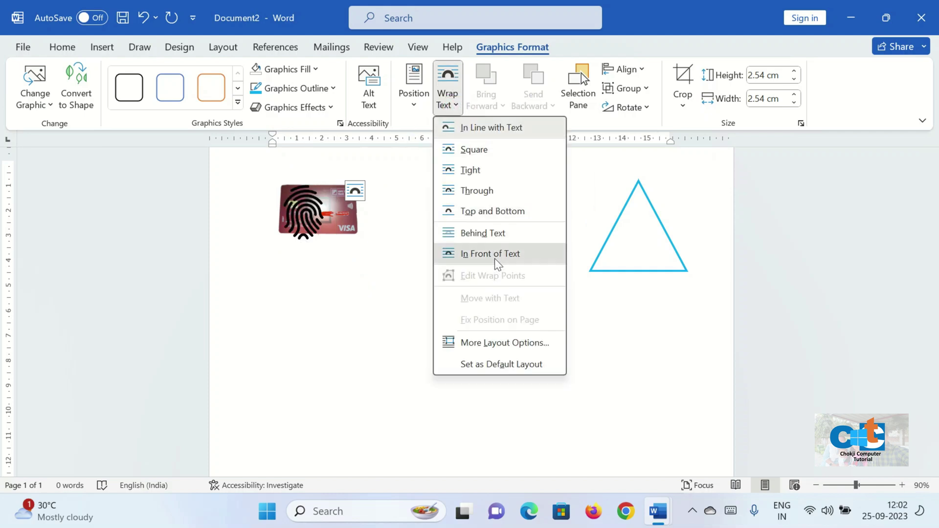
pyautogui.click(482, 254)
pyautogui.click(321, 227)
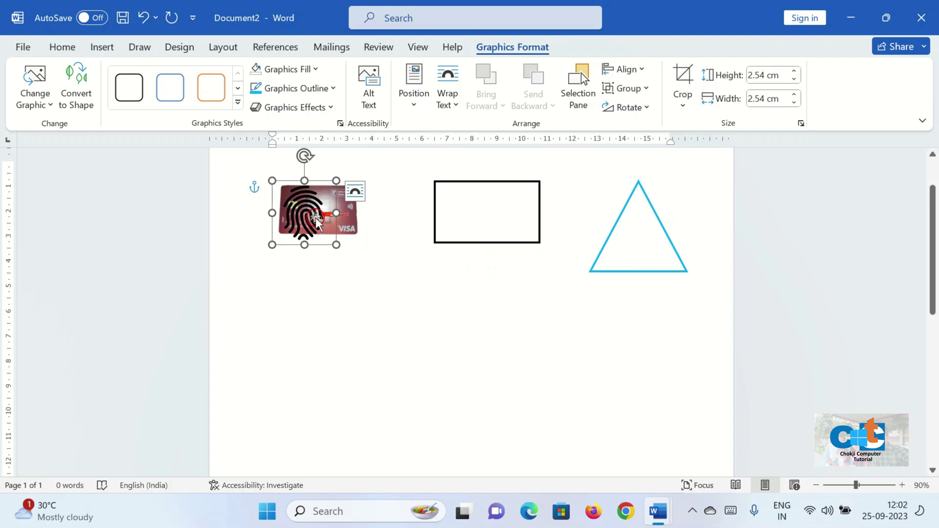
pyautogui.moveTo(317, 222); pyautogui.dragTo(388, 351)
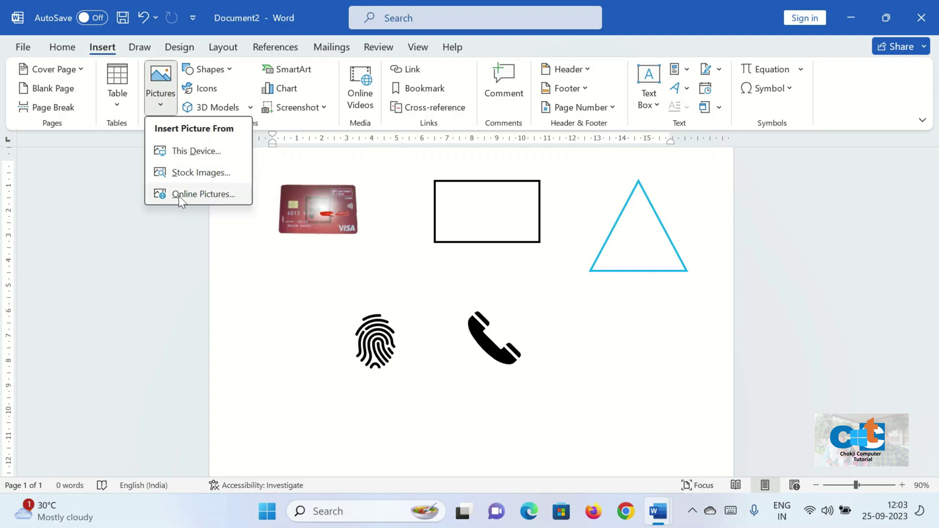
# Step: Insert the 761 x 720 red apple picture on a white background from the online pictures' Apple category
pyautogui.click(183, 193)
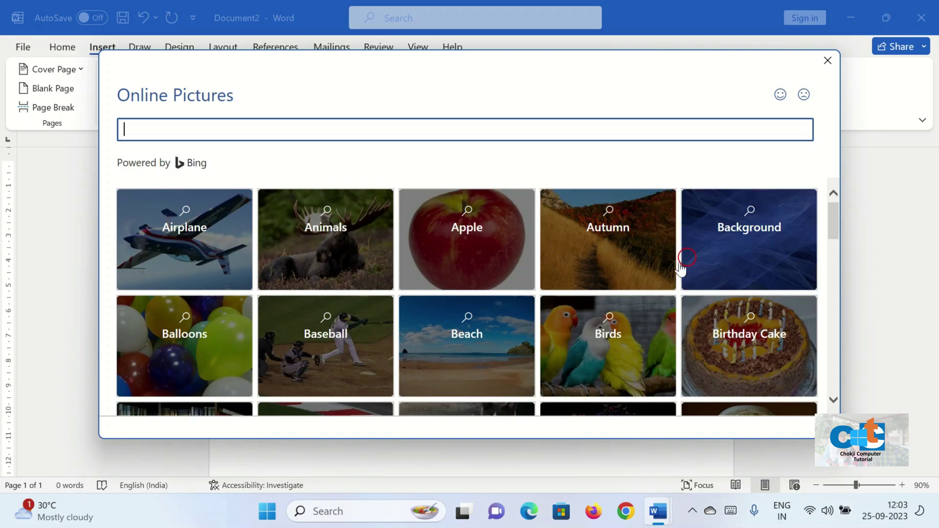
pyautogui.scroll(-2, 487, 308)
pyautogui.scroll(2, 482, 312)
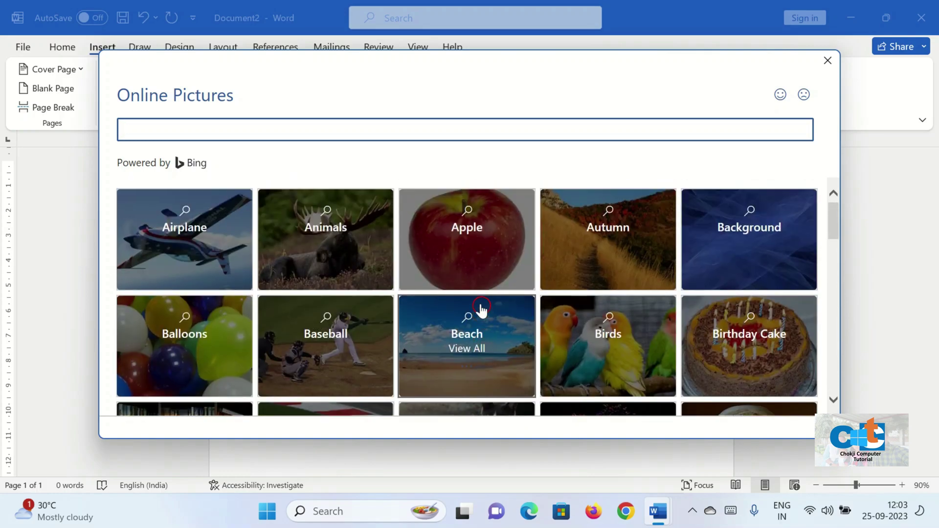
pyautogui.click(474, 240)
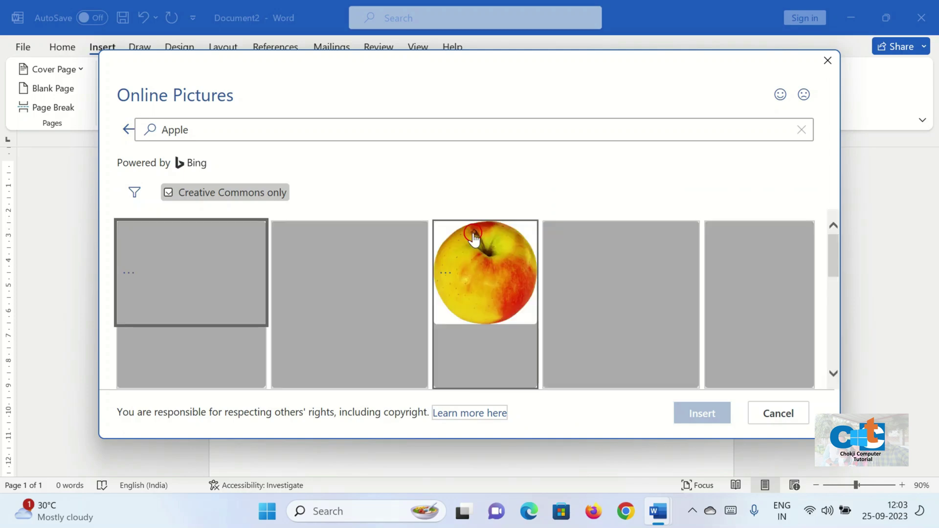
pyautogui.scroll(-3, 487, 283)
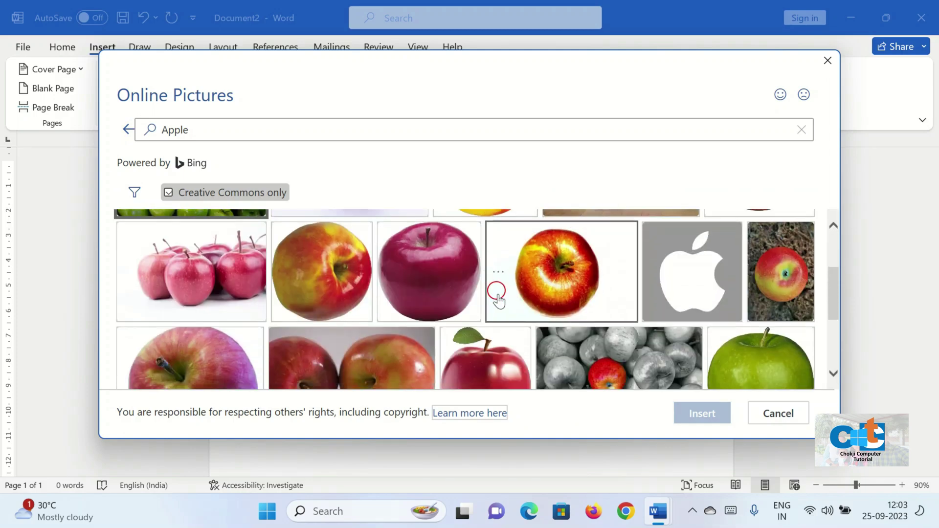
pyautogui.scroll(-1, 487, 293)
pyautogui.scroll(3, 492, 295)
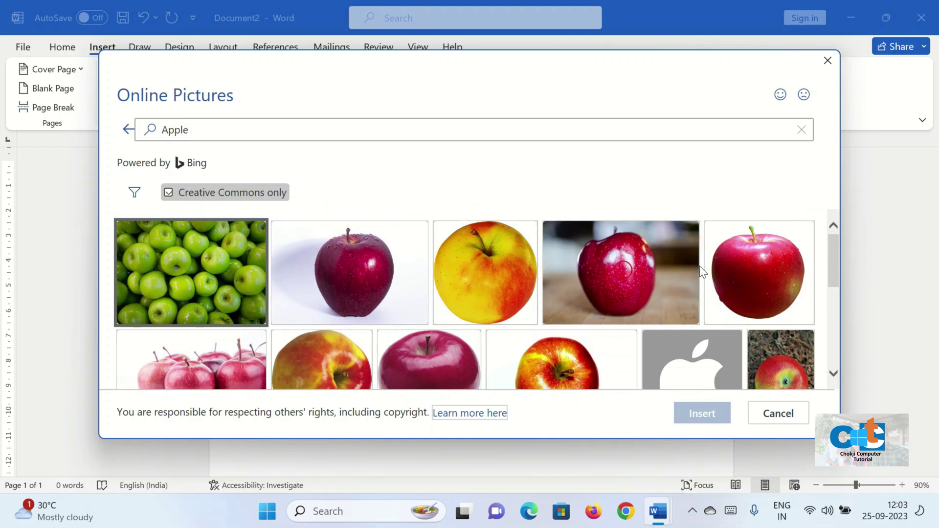
pyautogui.click(725, 271)
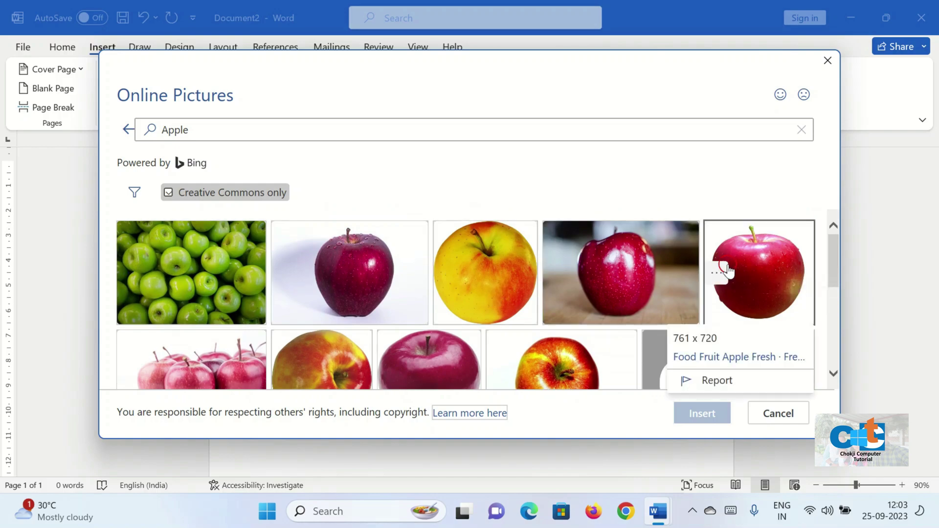
pyautogui.click(766, 261)
pyautogui.click(699, 417)
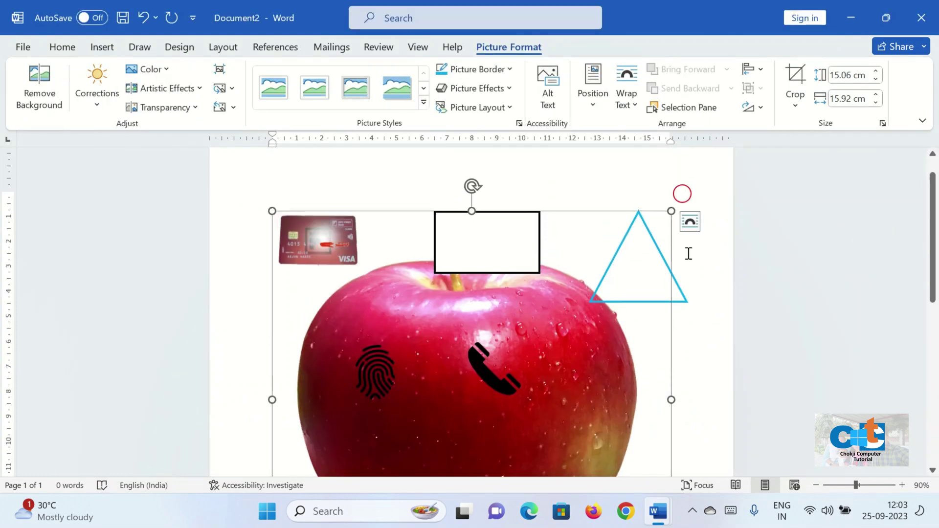
# Step: Wrap the apple picture In Front of Text and shrink it proportionally to about 4.95 cm high and 5.24 cm wide
pyautogui.click(690, 222)
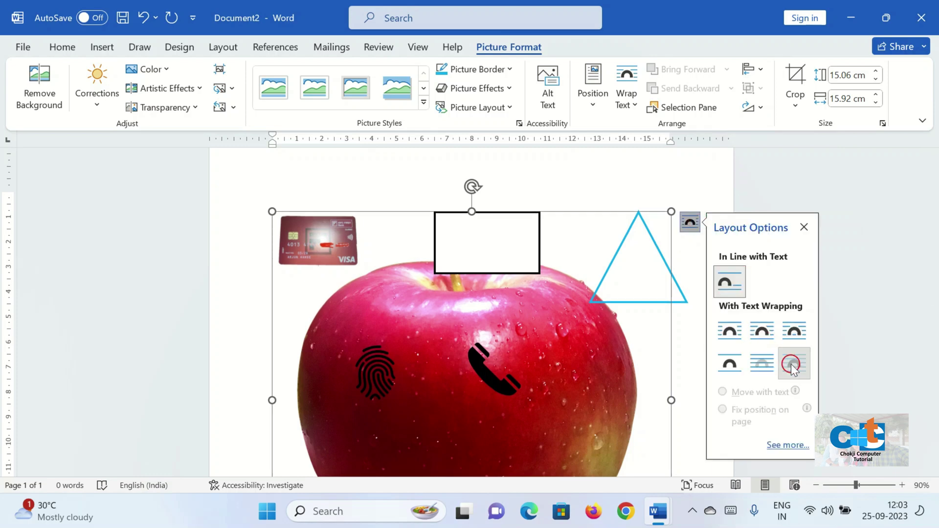
pyautogui.click(794, 366)
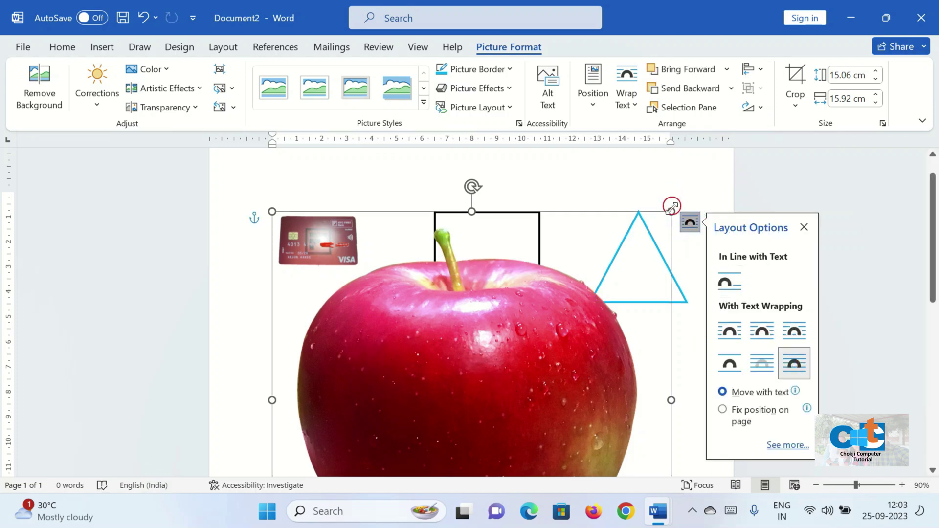
pyautogui.moveTo(671, 208); pyautogui.dragTo(404, 275)
# Step: Move the apple picture to the right of the telephone icon, just below the triangle
pyautogui.scroll(-5, 501, 357)
pyautogui.scroll(1, 402, 244)
pyautogui.scroll(1, 401, 254)
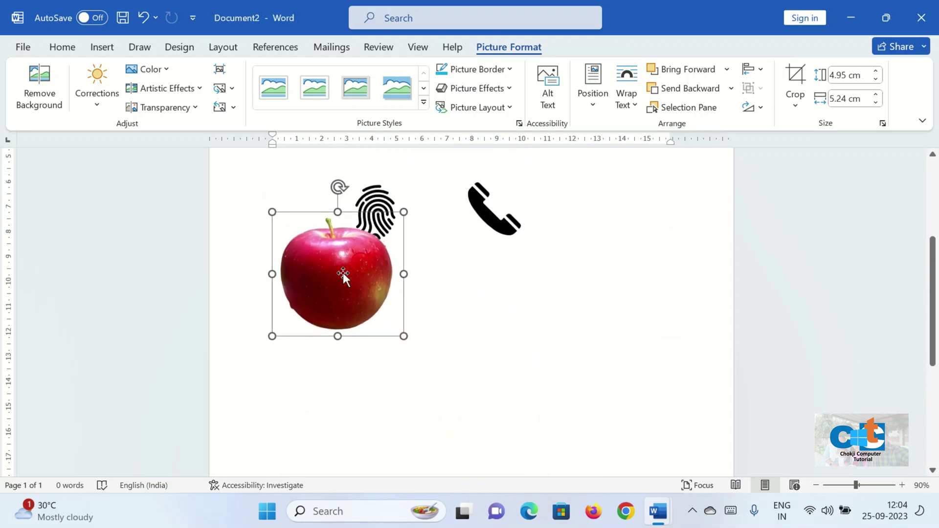
pyautogui.moveTo(340, 265); pyautogui.dragTo(612, 214)
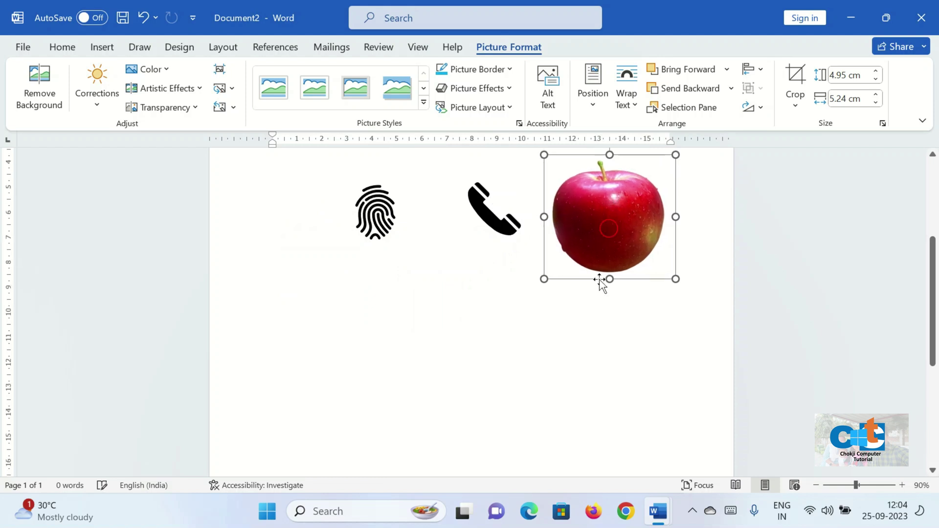
pyautogui.scroll(2, 592, 294)
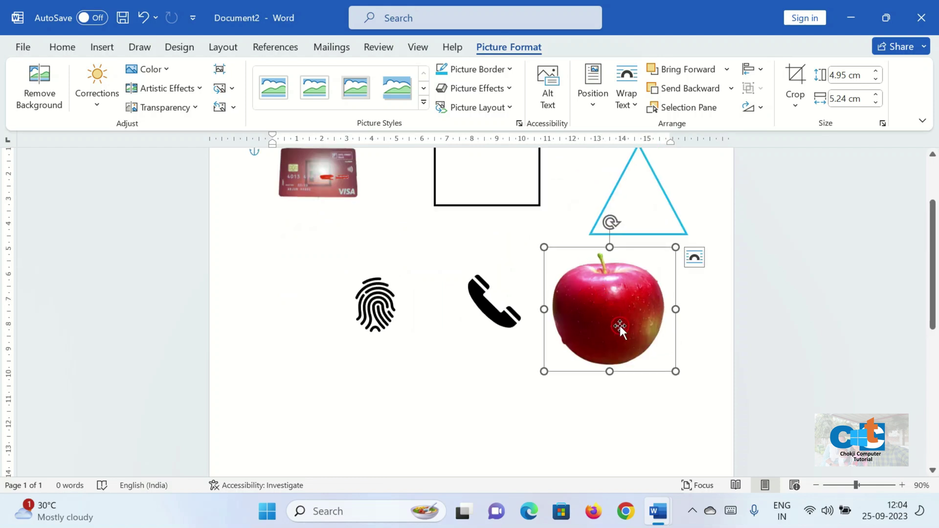
# Step: Insert the magenta flower picture with a yellow centre from the online Flower category and wrap it In Front of Text
pyautogui.click(95, 47)
pyautogui.click(161, 84)
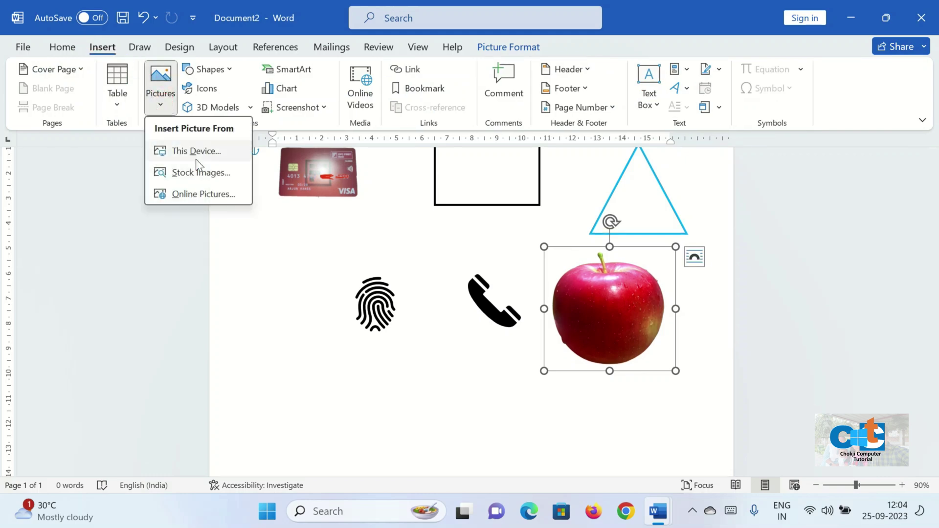
pyautogui.click(198, 196)
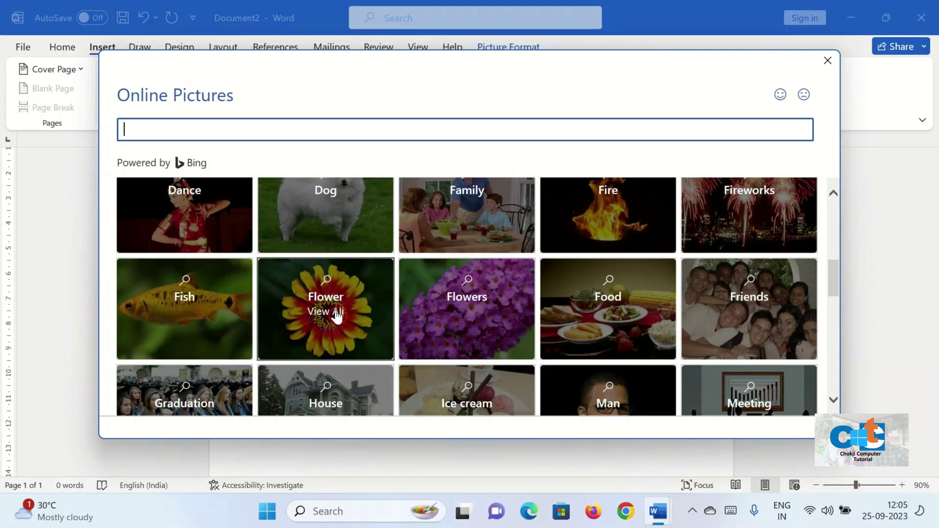
pyautogui.click(336, 309)
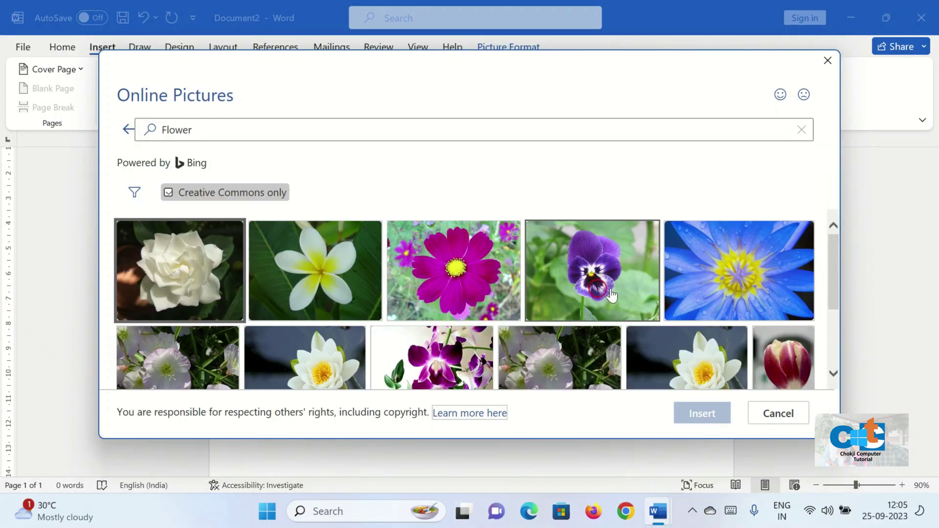
pyautogui.doubleClick(470, 299)
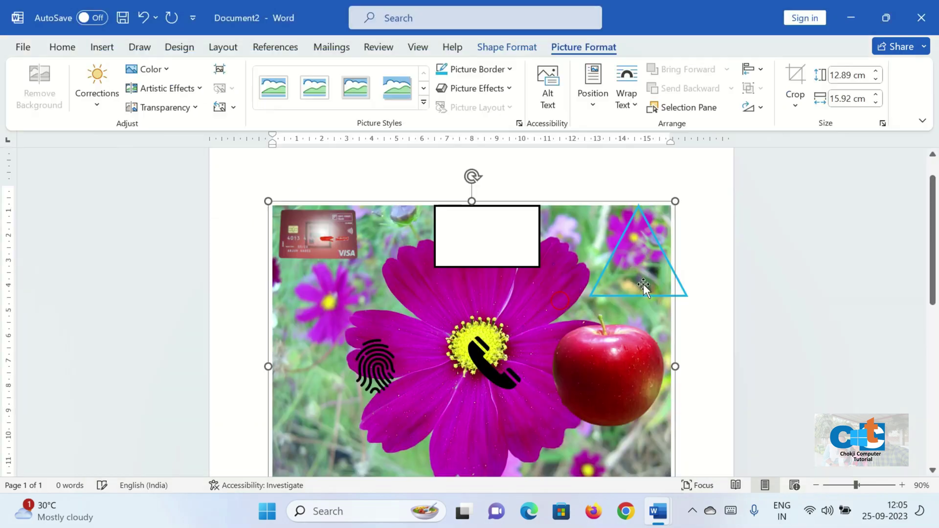
pyautogui.click(690, 215)
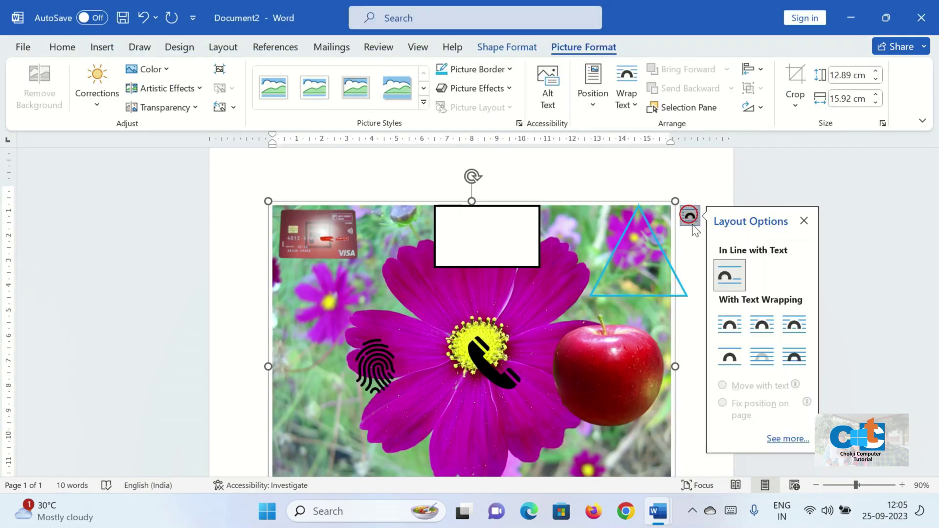
pyautogui.click(793, 357)
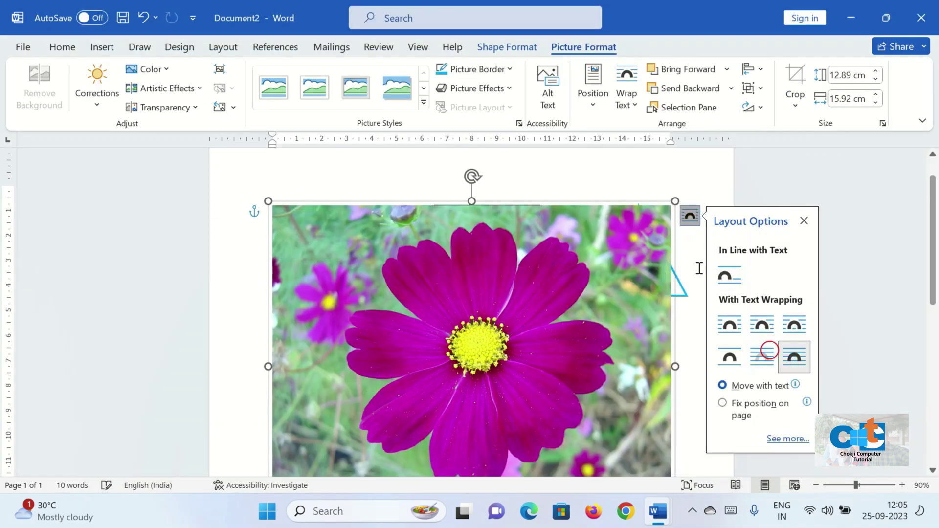
# Step: Shrink the flower picture proportionally to a small thumbnail and move it directly below the apple
pyautogui.moveTo(678, 201); pyautogui.dragTo(432, 397)
pyautogui.scroll(-5, 432, 398)
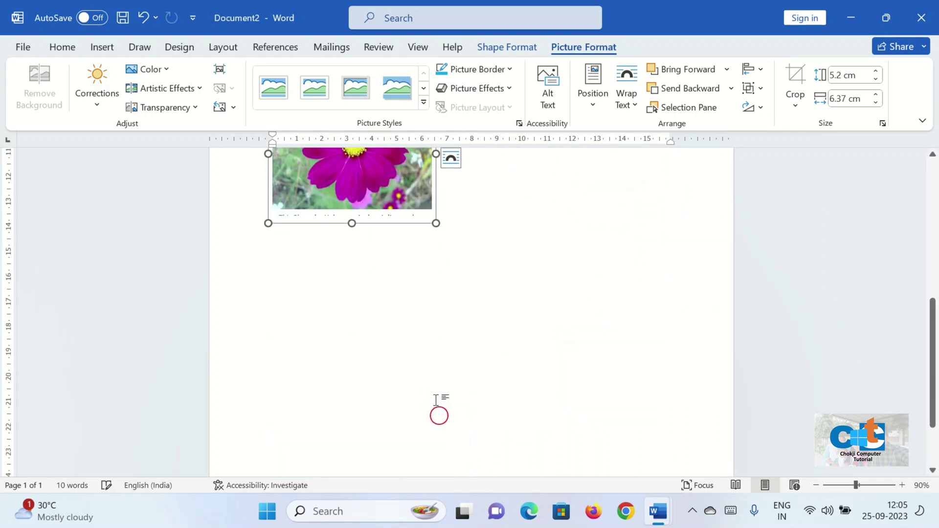
pyautogui.scroll(2, 437, 395)
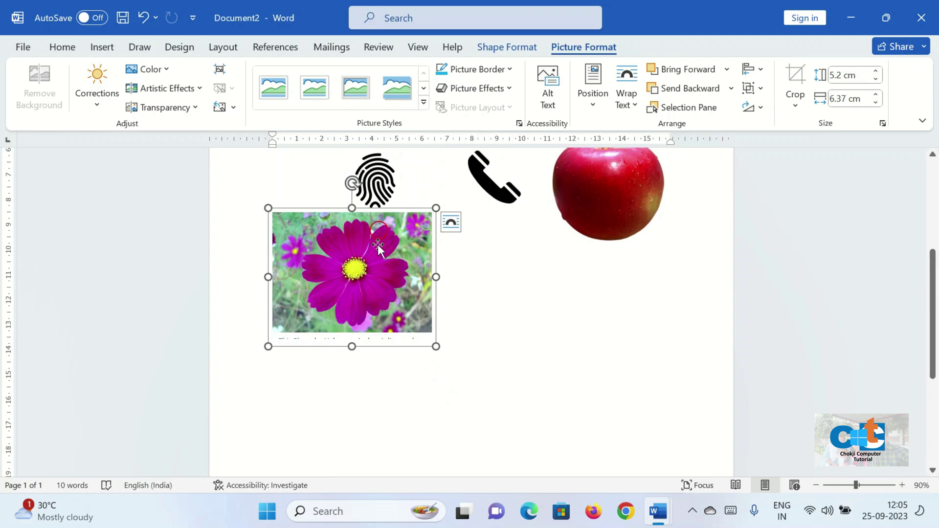
pyautogui.moveTo(377, 257); pyautogui.dragTo(605, 329)
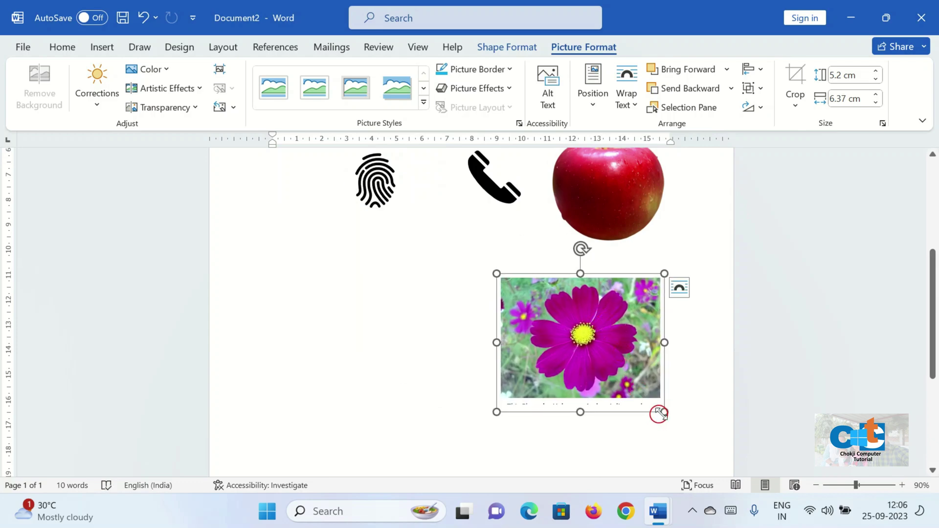
pyautogui.moveTo(660, 414); pyautogui.dragTo(586, 356)
pyautogui.moveTo(548, 314); pyautogui.dragTo(602, 307)
# Step: Insert the standing grey-and-white wolf from the Animals category of the online 3D models
pyautogui.click(102, 47)
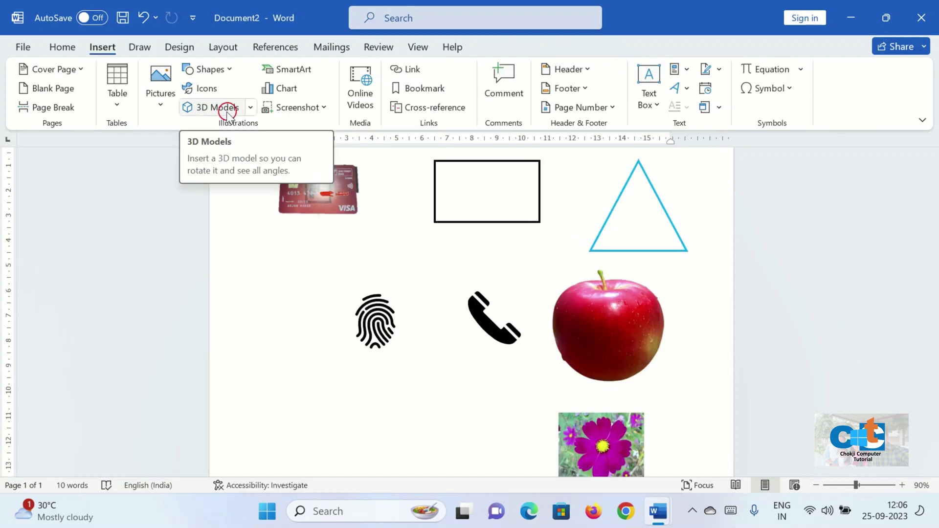
pyautogui.click(223, 105)
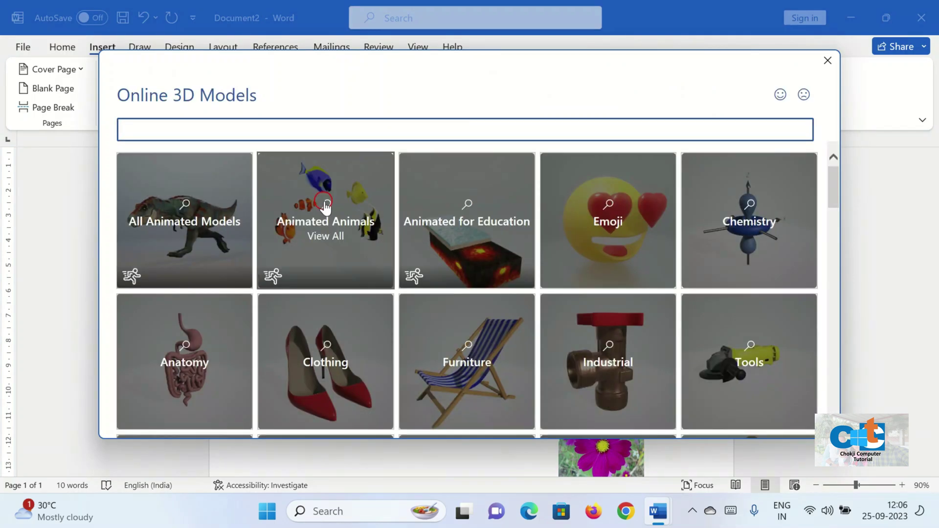
pyautogui.scroll(-3, 479, 312)
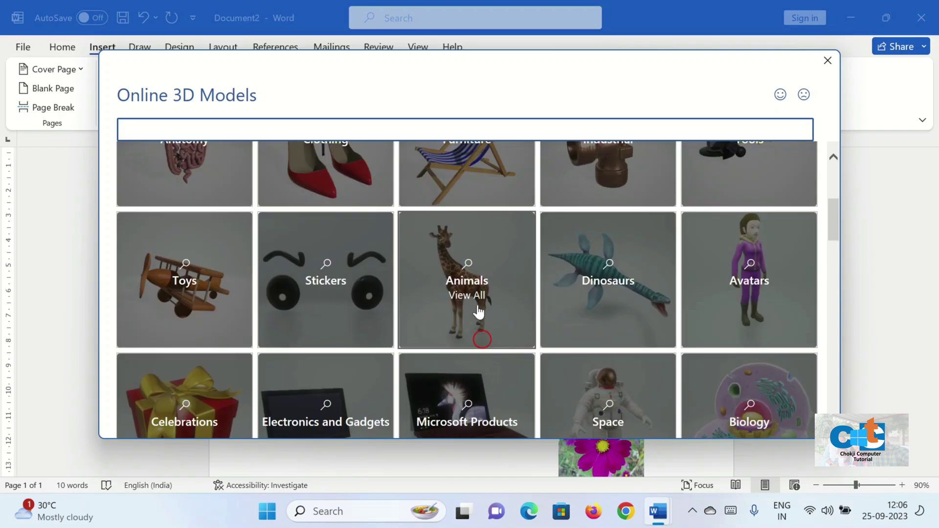
pyautogui.click(477, 290)
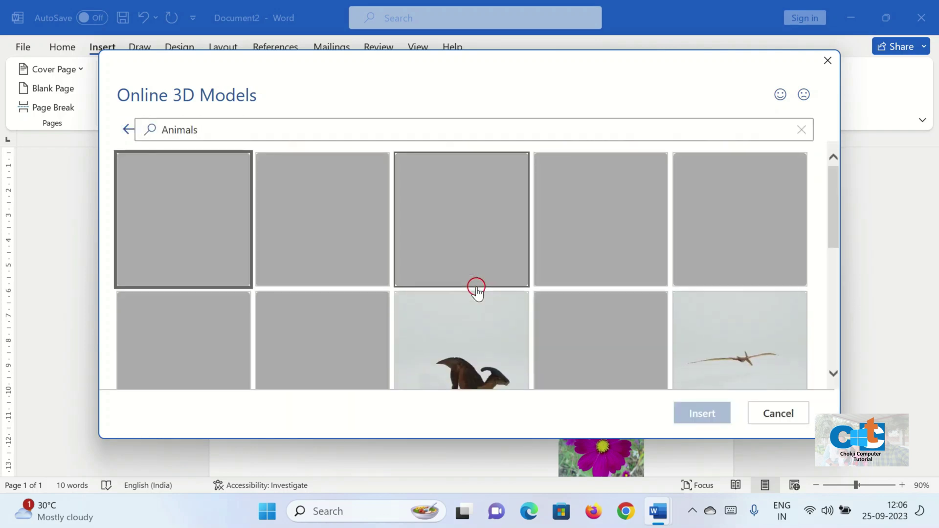
pyautogui.scroll(-3, 475, 286)
pyautogui.scroll(-10, 472, 284)
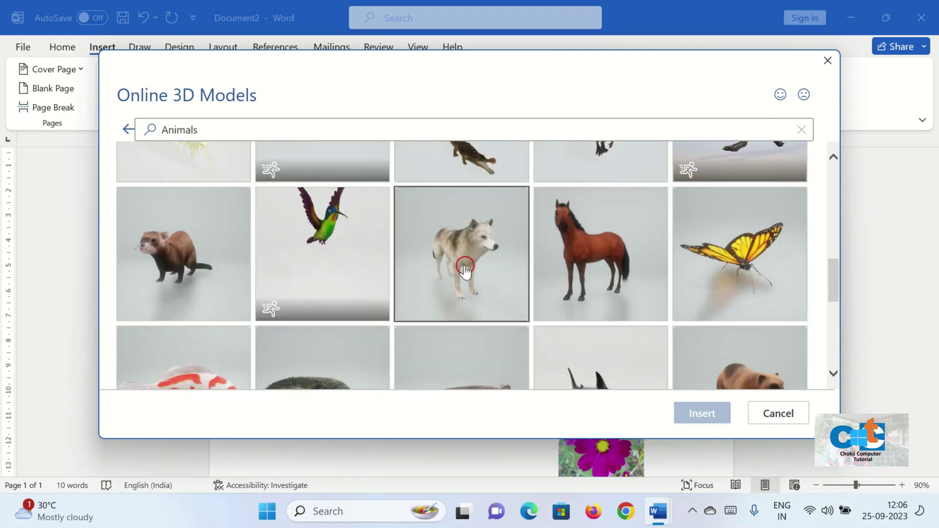
pyautogui.scroll(-3, 550, 284)
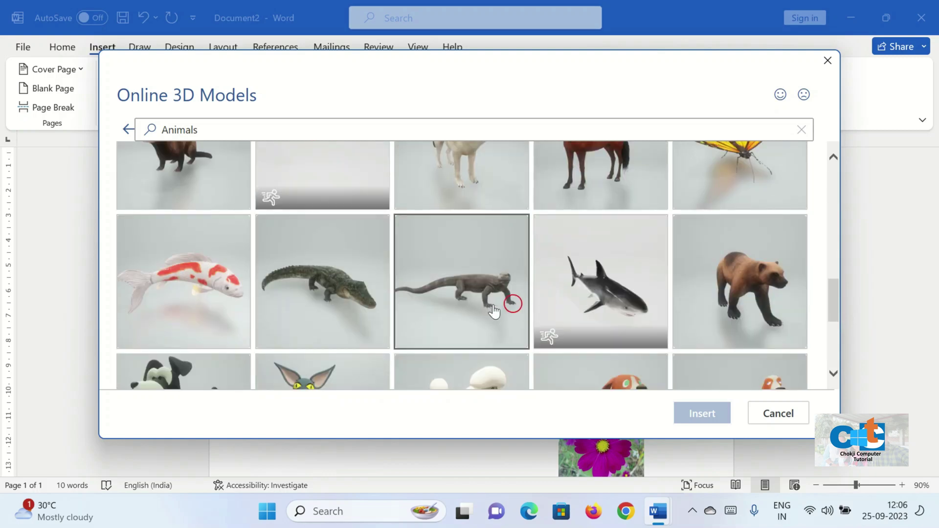
pyautogui.scroll(2, 494, 311)
pyautogui.click(479, 227)
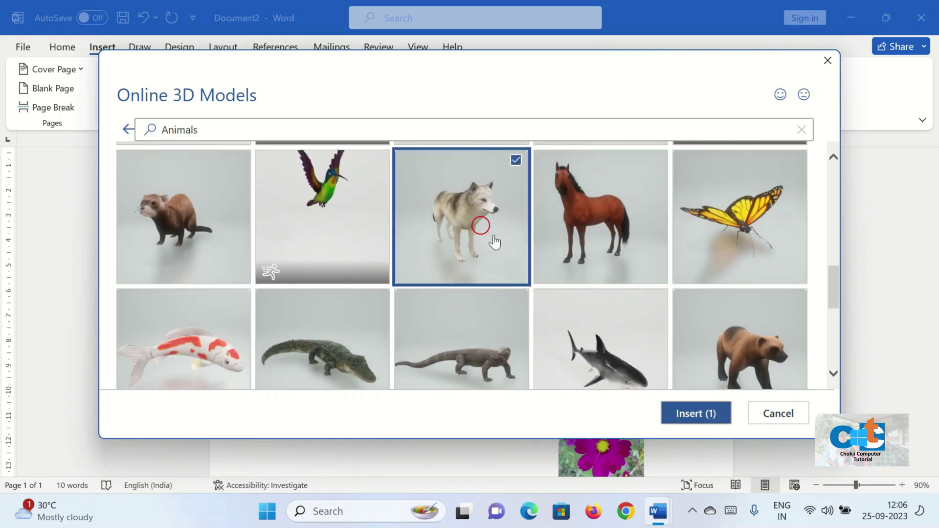
pyautogui.click(695, 415)
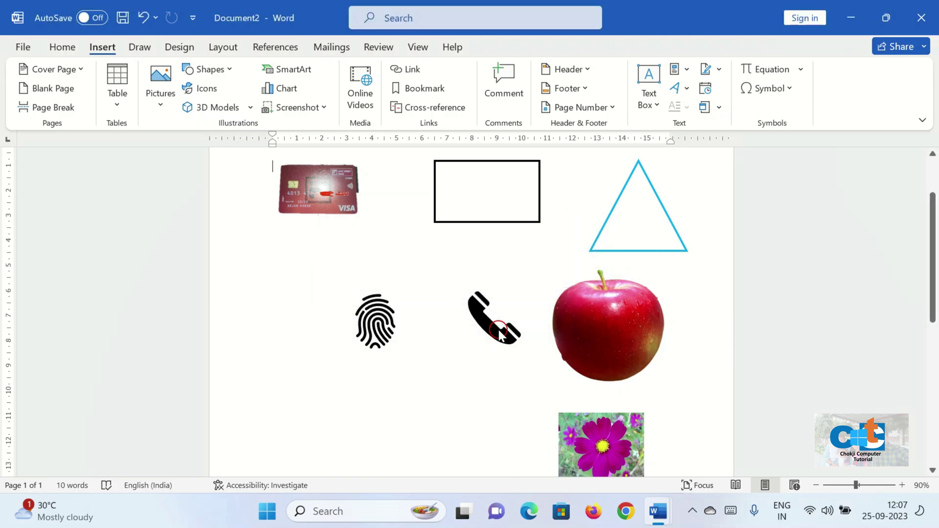
# Step: Place the wolf model about 9.58 cm high in the blank area near the page's end and rotate it in 3D to face front-left
pyautogui.moveTo(301, 182); pyautogui.dragTo(509, 434)
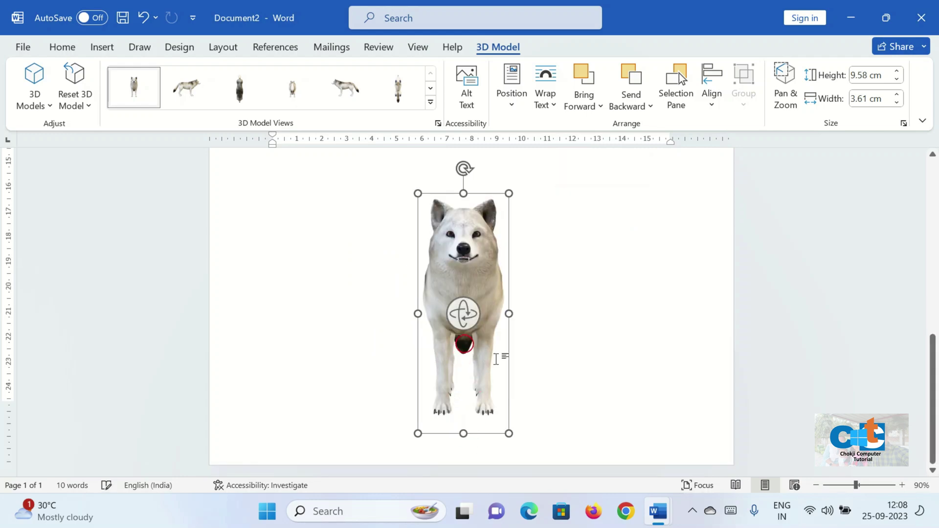
pyautogui.click(496, 360)
pyautogui.keyDown('ctrl'); pyautogui.scroll(2, 506, 360); pyautogui.keyUp('ctrl')
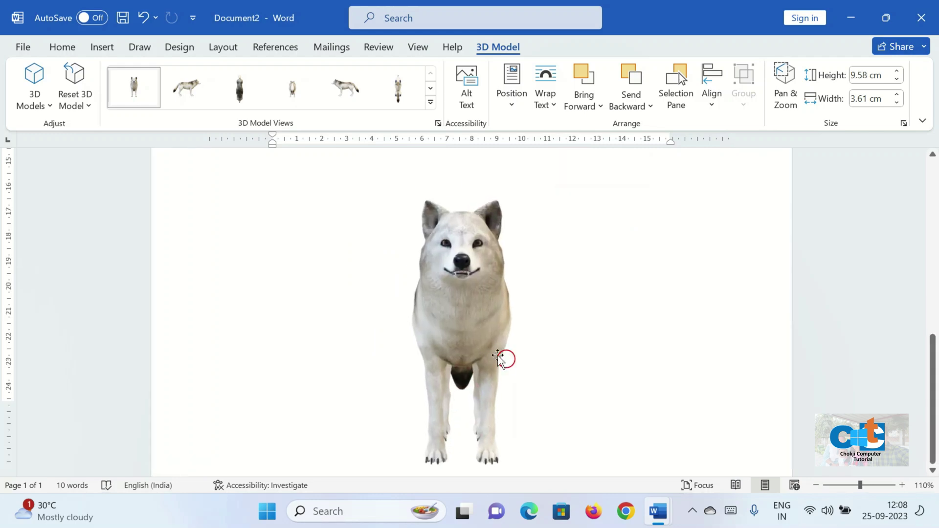
pyautogui.click(498, 359)
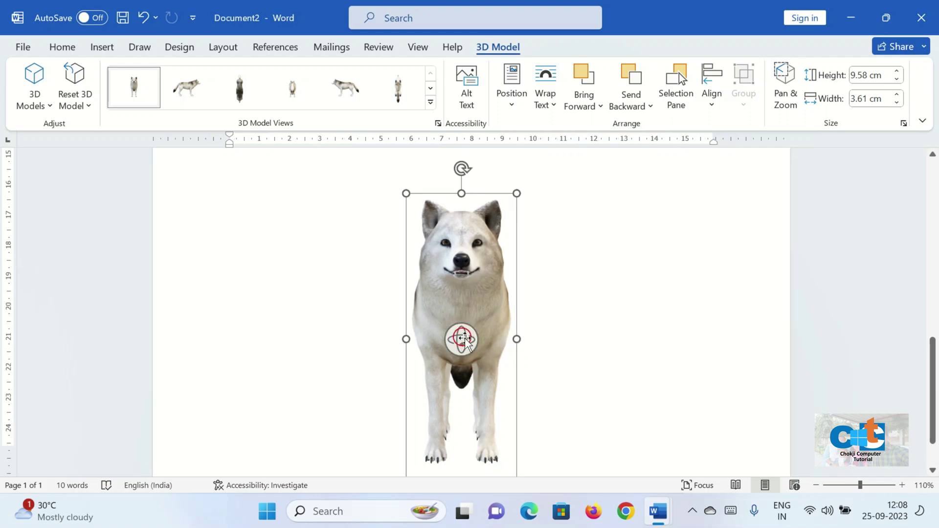
pyautogui.moveTo(466, 341); pyautogui.dragTo(728, 324)
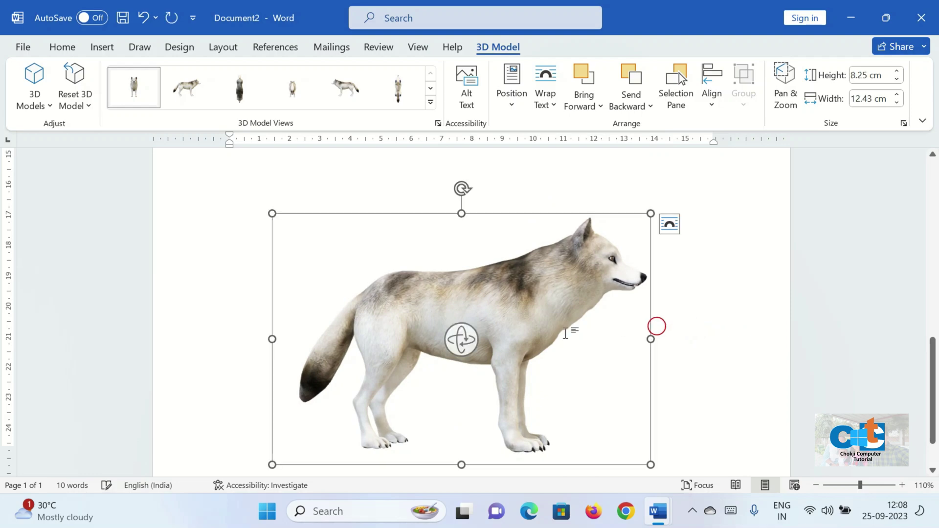
pyautogui.moveTo(474, 345); pyautogui.dragTo(686, 338)
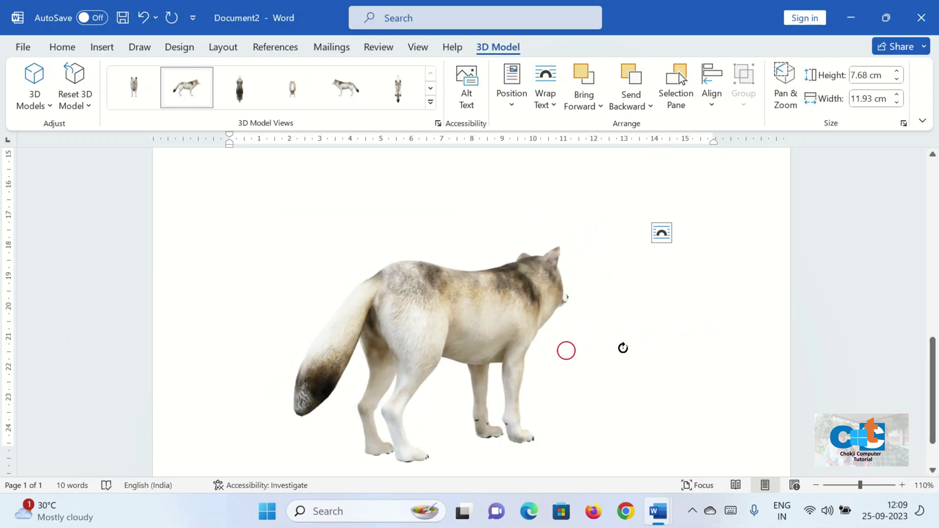
pyautogui.moveTo(623, 348); pyautogui.dragTo(206, 210)
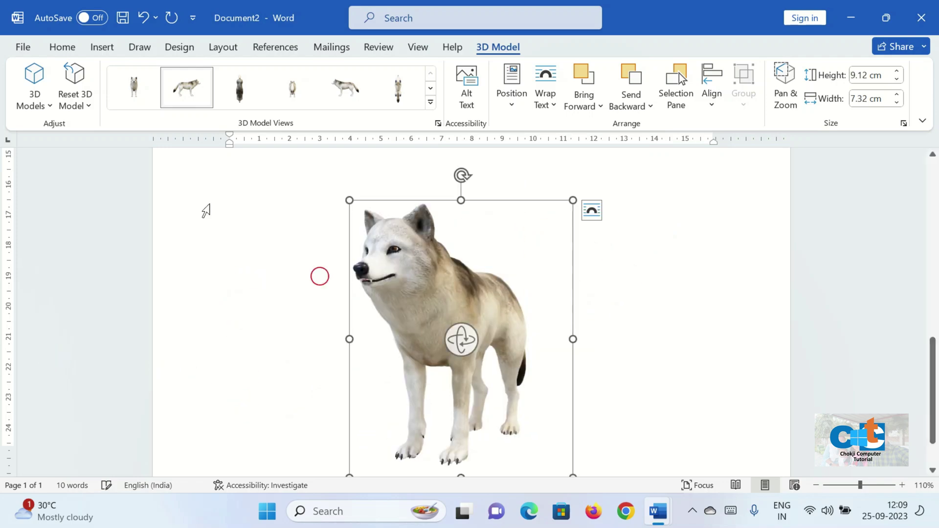
# Step: Insert the running dinosaur from the All Animated Models category and enlarge it to about 8.44 cm high and 7.81 cm wide
pyautogui.click(102, 47)
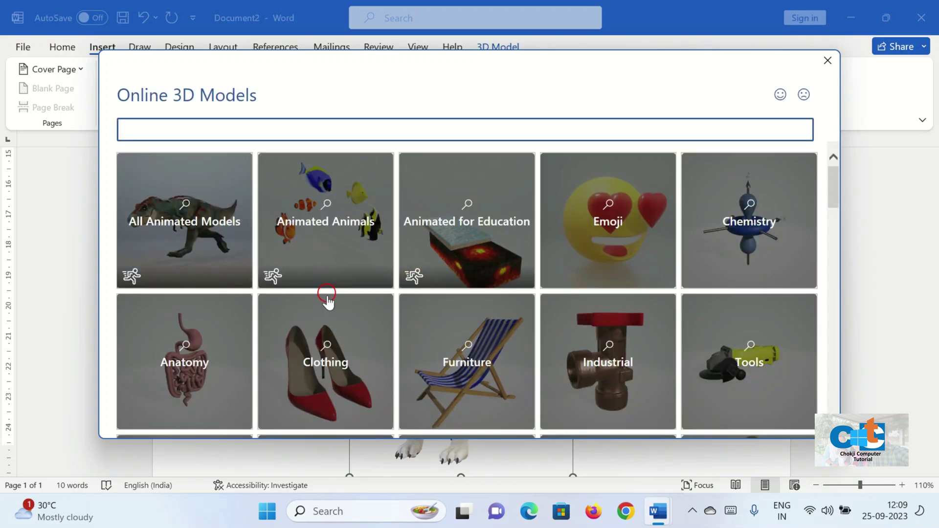
pyautogui.click(184, 214)
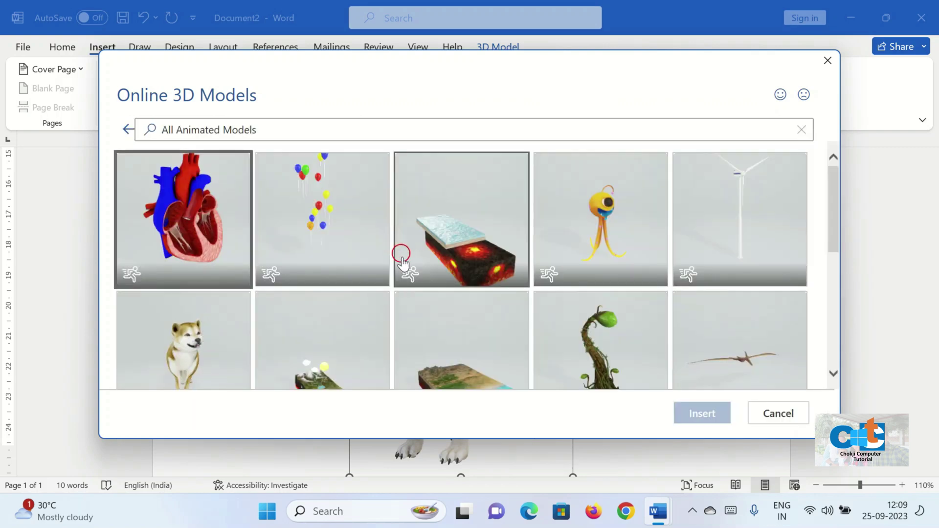
pyautogui.scroll(-5, 401, 263)
pyautogui.click(208, 235)
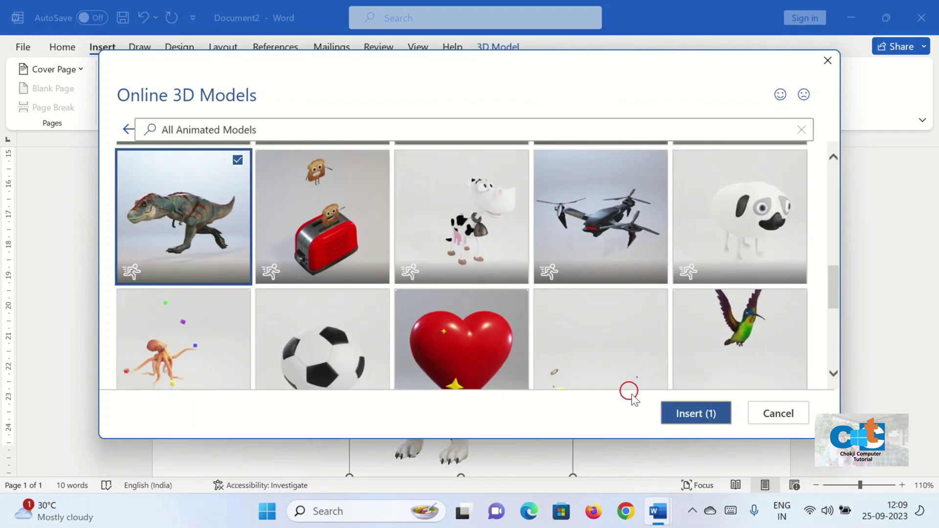
pyautogui.click(689, 414)
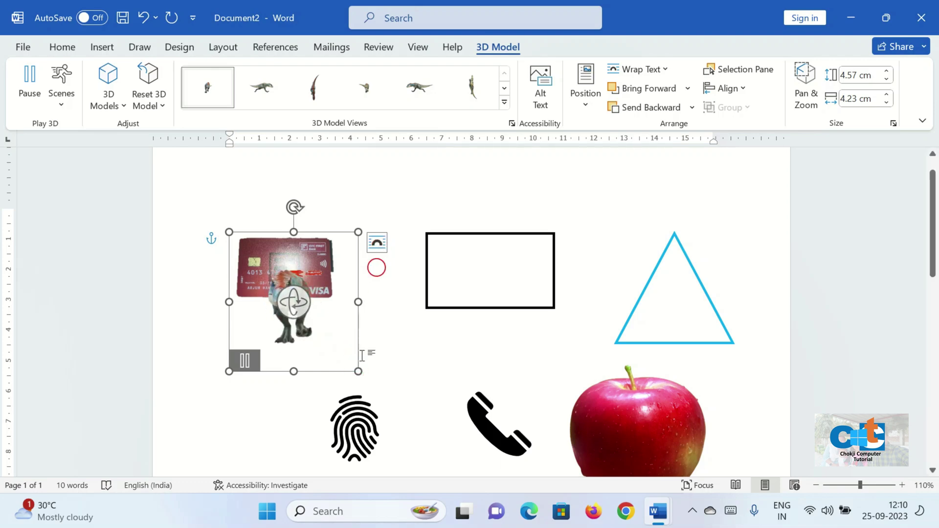
pyautogui.moveTo(359, 371); pyautogui.dragTo(460, 479)
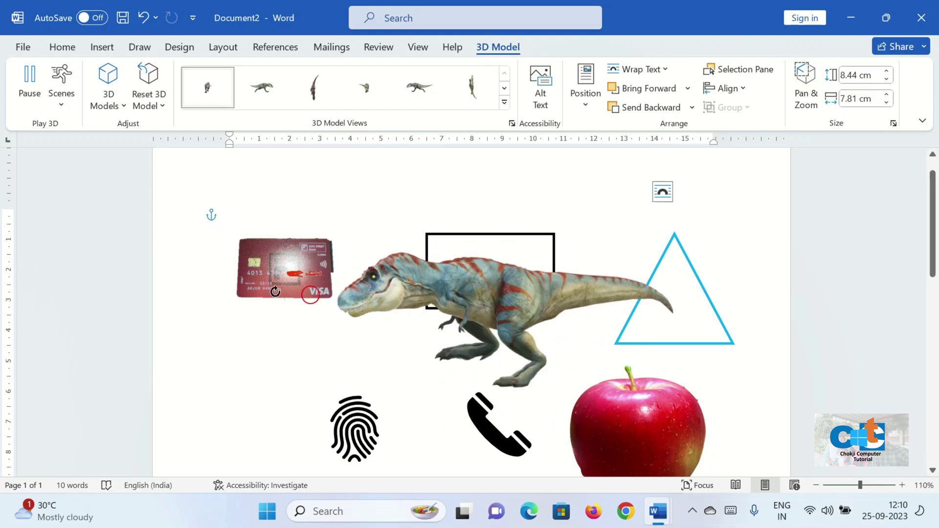
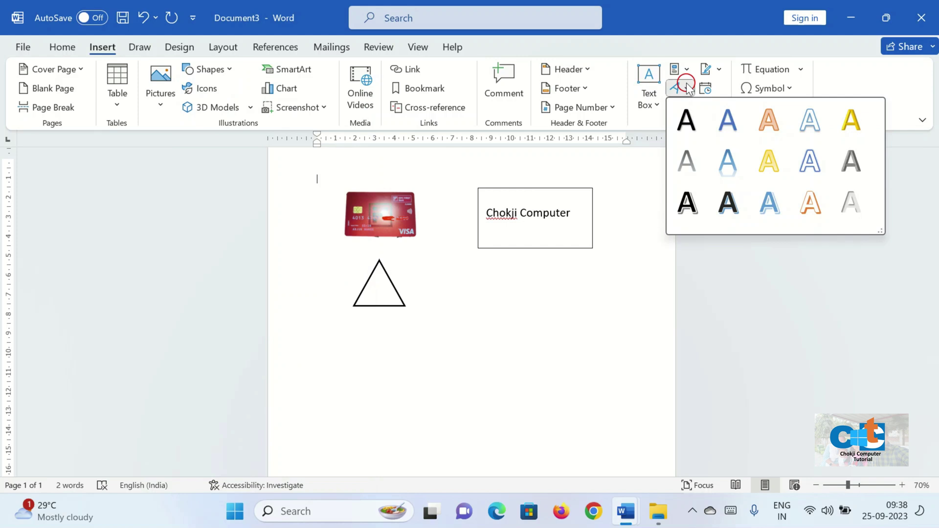
# Step: Insert WordArt in the plain black fill style with the text "Chokji Computer"
pyautogui.click(686, 129)
pyautogui.click(394, 201)
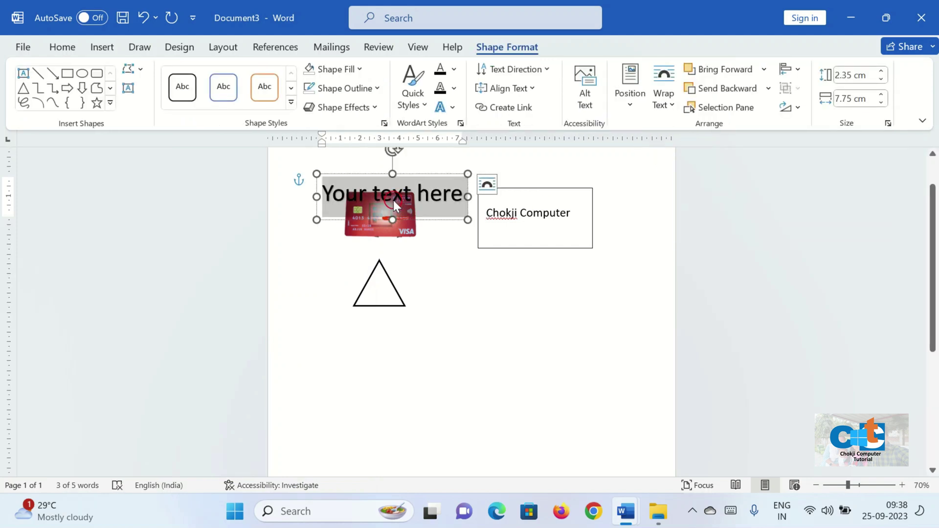
pyautogui.write('Cho')
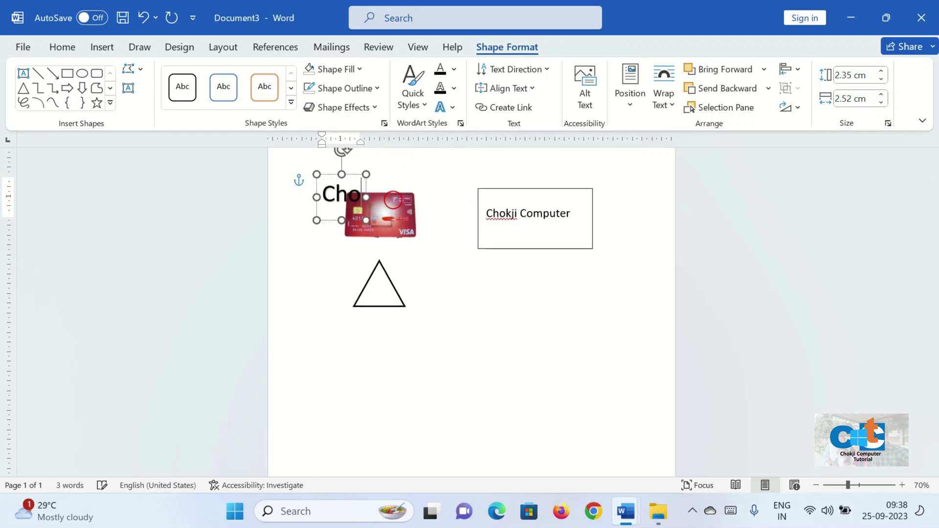
pyautogui.write('kji C')
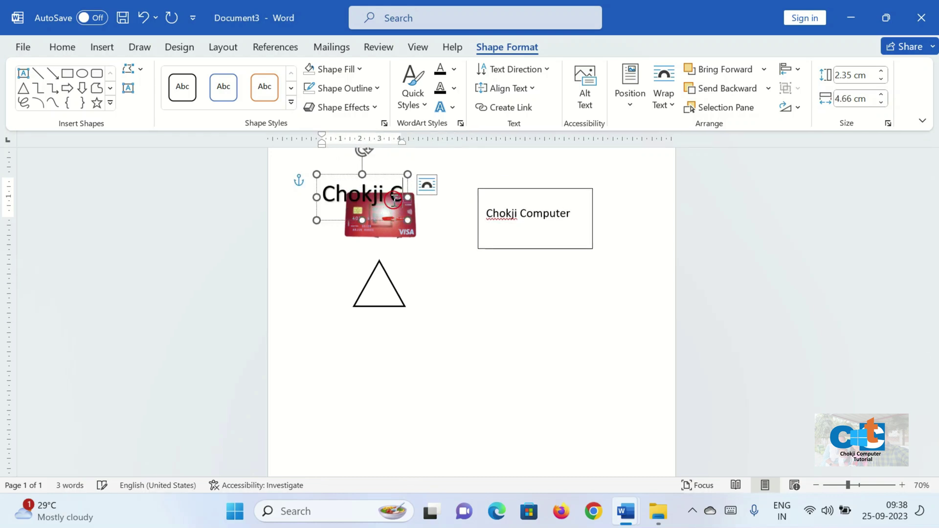
pyautogui.write('omputer')
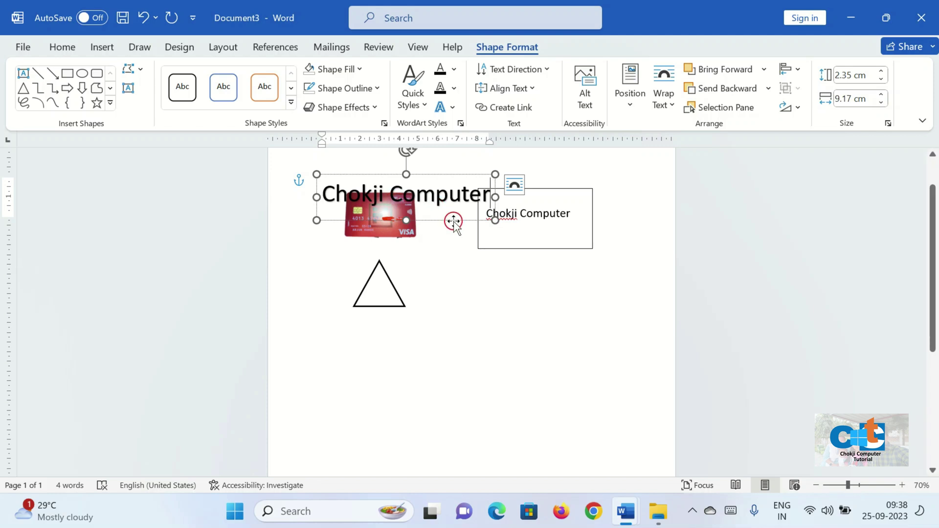
# Step: Move the "Chokji Computer" WordArt beside the triangle, below the rectangular text box
pyautogui.moveTo(454, 222); pyautogui.dragTo(564, 323)
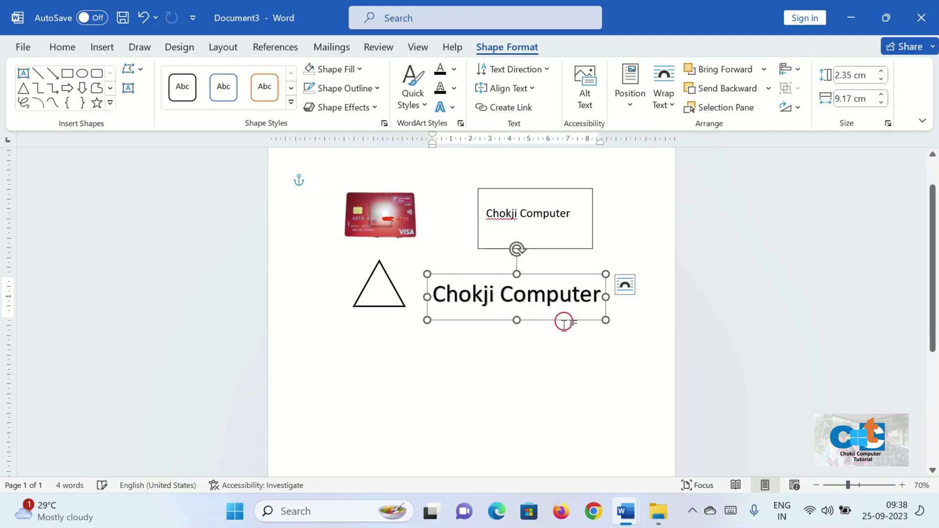
pyautogui.click(562, 374)
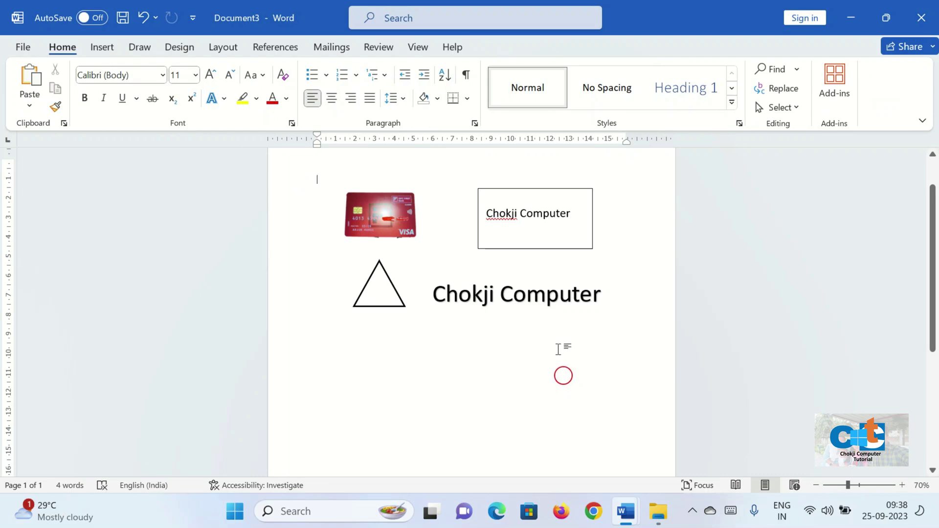
pyautogui.click(539, 301)
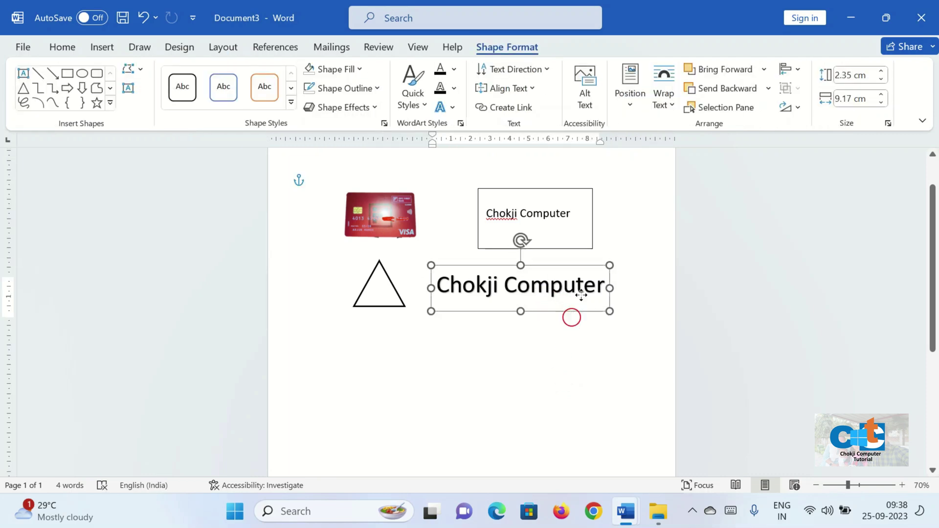
pyautogui.click(518, 339)
pyautogui.moveTo(580, 247)
pyautogui.mouseDown()
pyautogui.moveTo(553, 274)
pyautogui.moveTo(571, 236)
pyautogui.mouseUp()
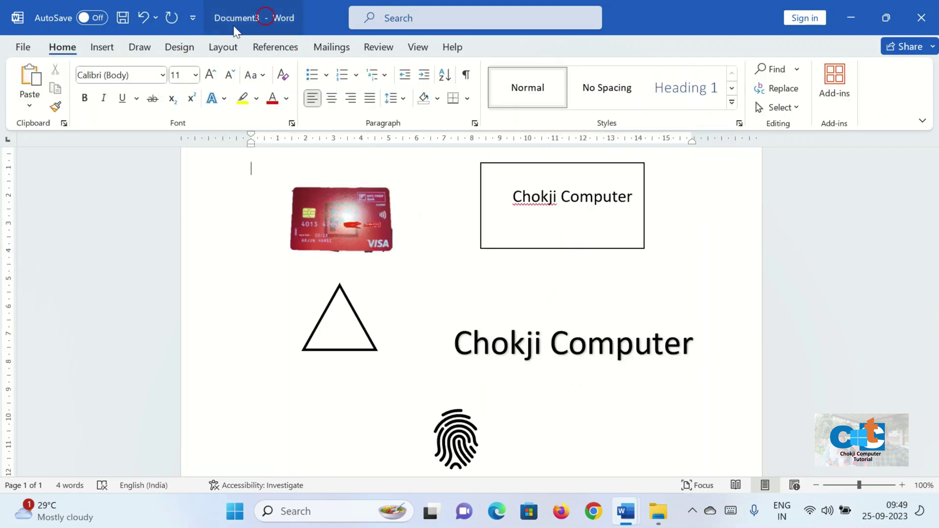
# Step: Insert a screen clipping of the desktop's upper-left icons, about 9.63 cm high and 7.2 cm wide, wrapped In Front of Text
pyautogui.click(116, 49)
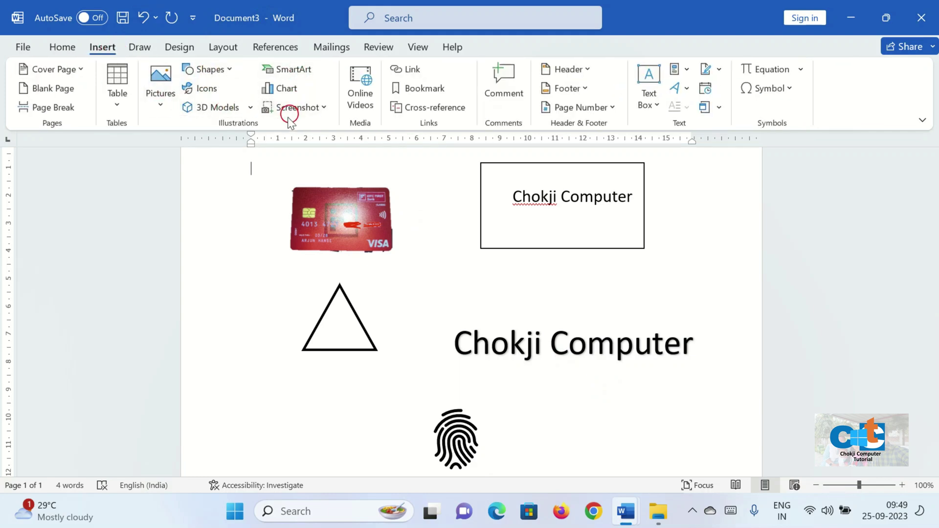
pyautogui.click(325, 109)
pyautogui.click(325, 110)
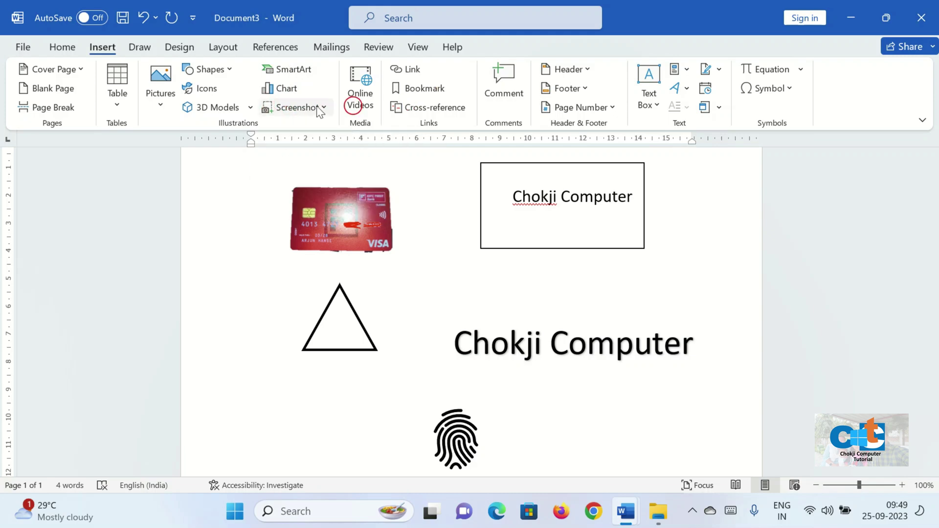
pyautogui.click(319, 110)
pyautogui.click(313, 131)
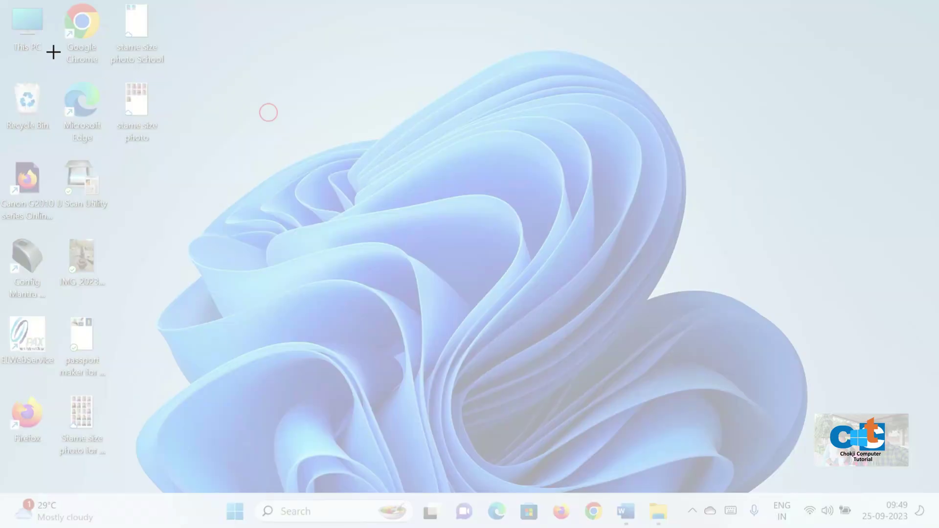
pyautogui.moveTo(3, 6); pyautogui.dragTo(199, 272)
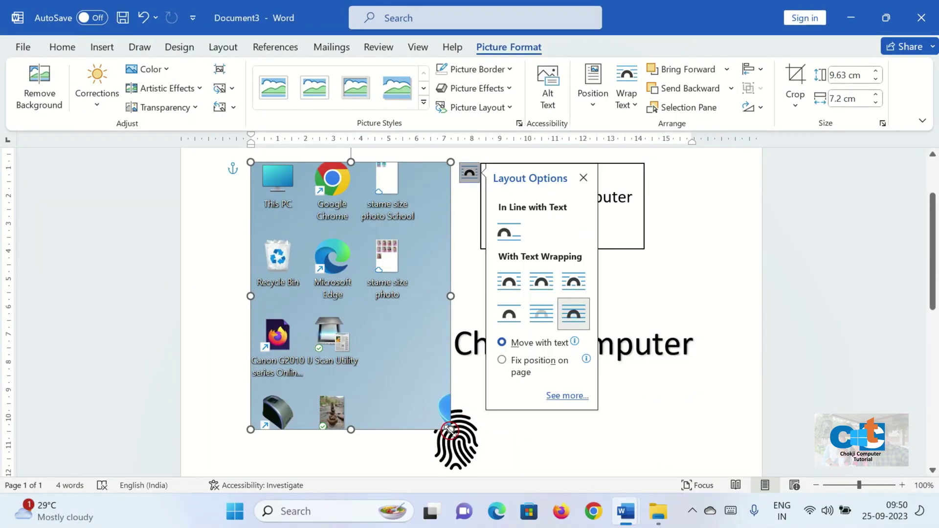
# Step: Shrink the desktop screen clipping and place it beside the triangle
pyautogui.moveTo(450, 429); pyautogui.dragTo(243, 290)
# Step: Insert a Blank built-in header with the text "CHOKJI COMPUTER" and return to the document body
pyautogui.click(102, 47)
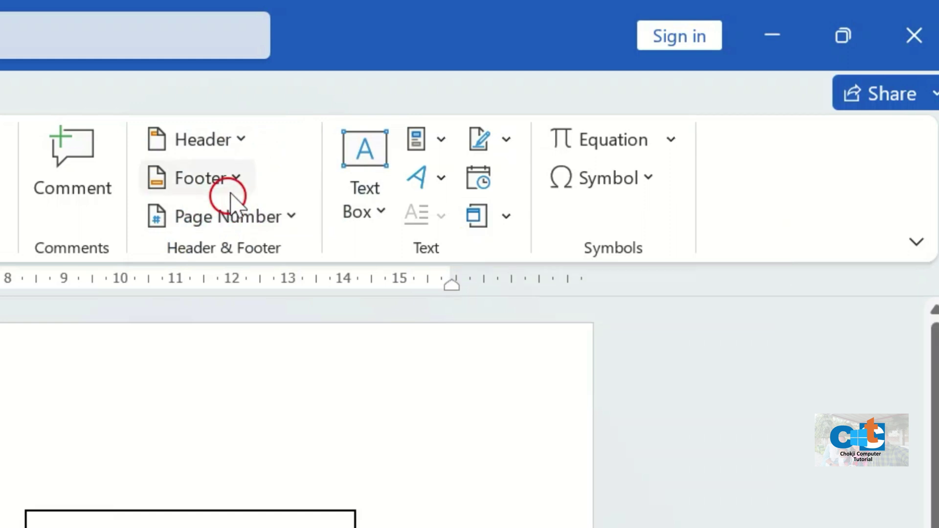
pyautogui.click(242, 138)
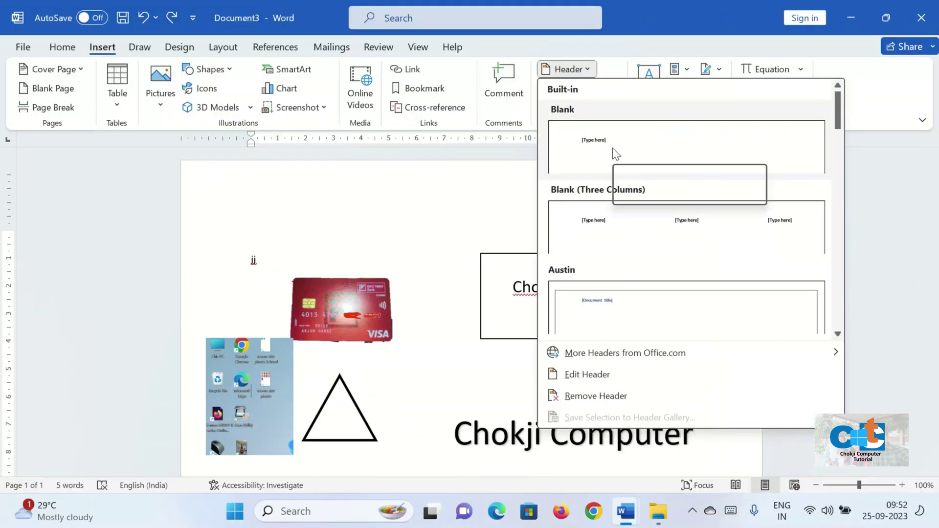
pyautogui.click(296, 308)
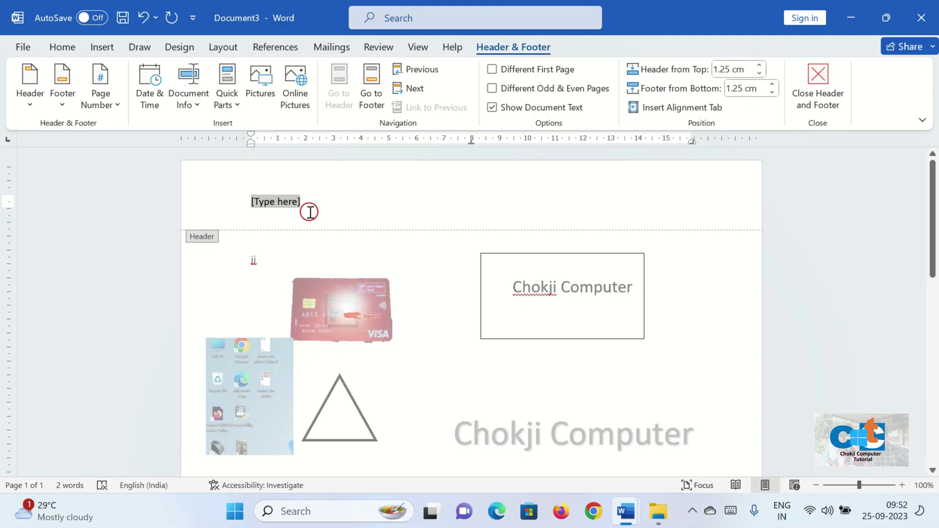
pyautogui.write('CHOKJI COMPUTER')
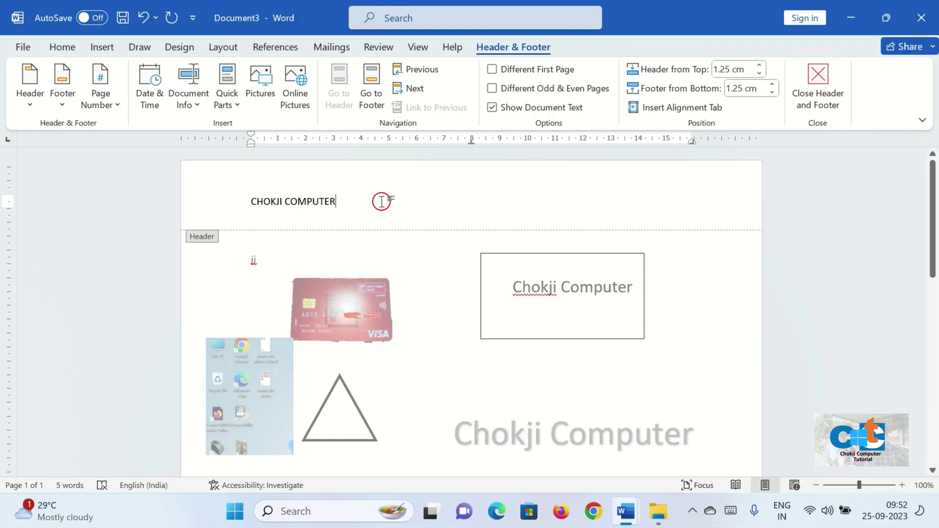
pyautogui.doubleClick(420, 253)
# Step: Insert a page break at the end of the document to start a second page
pyautogui.scroll(-8, 411, 274)
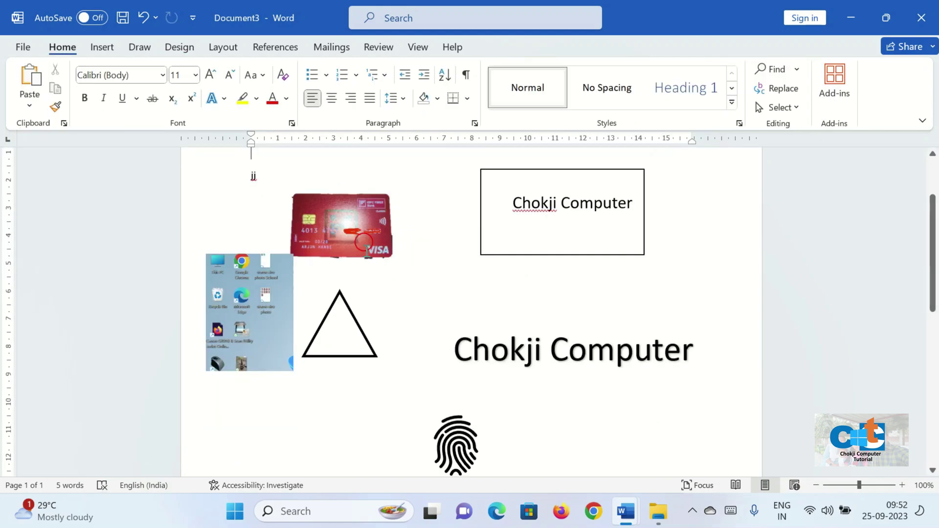
pyautogui.scroll(-5, 408, 300)
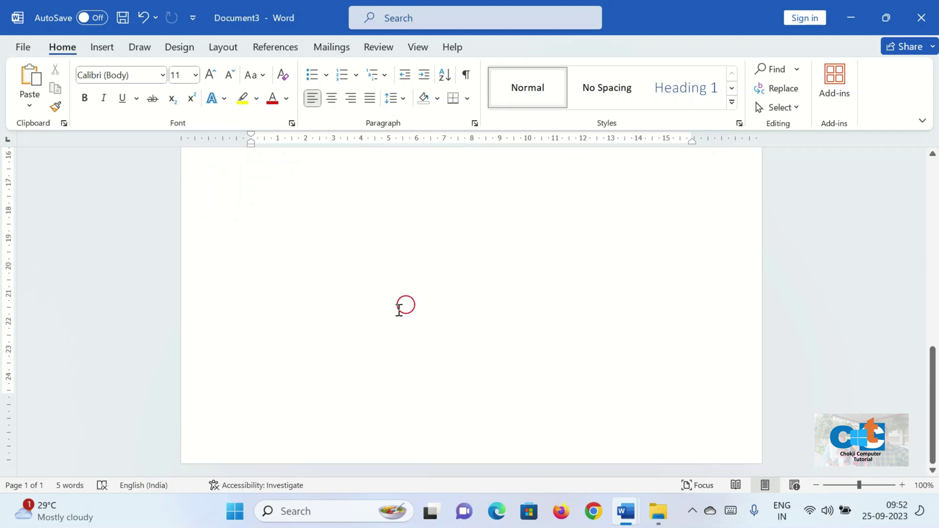
pyautogui.click(375, 380)
pyautogui.hotkey('ctrl', 'Return')
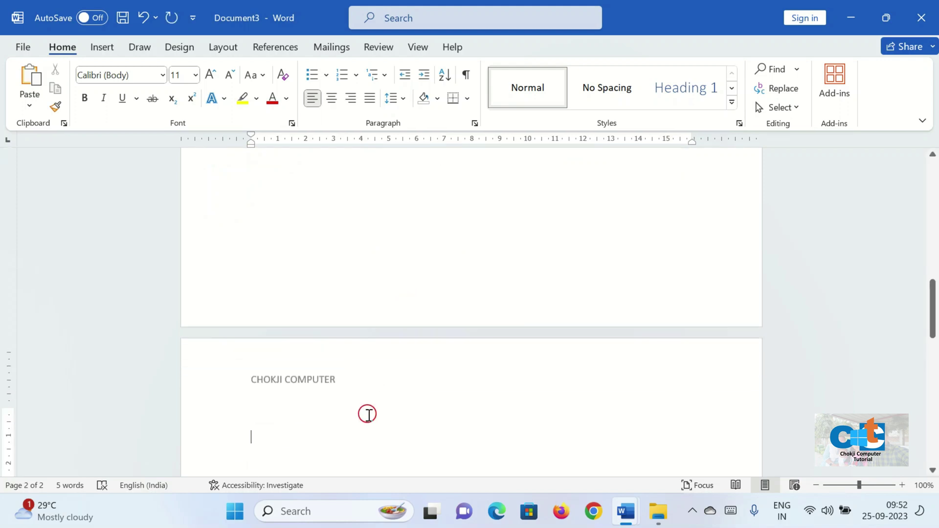
pyautogui.scroll(-1, 368, 415)
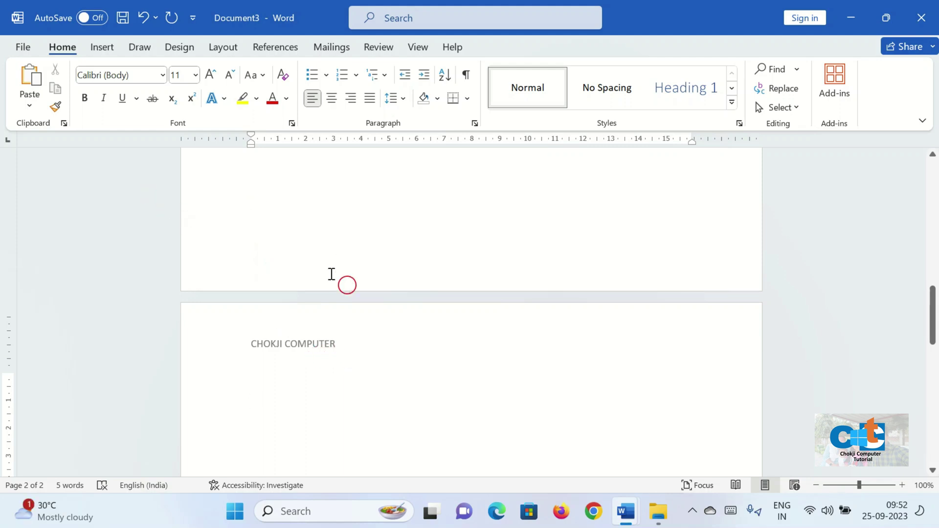
# Step: Add blank pages at the end of the document until it has 10 pages
pyautogui.click(102, 46)
pyautogui.click(38, 89)
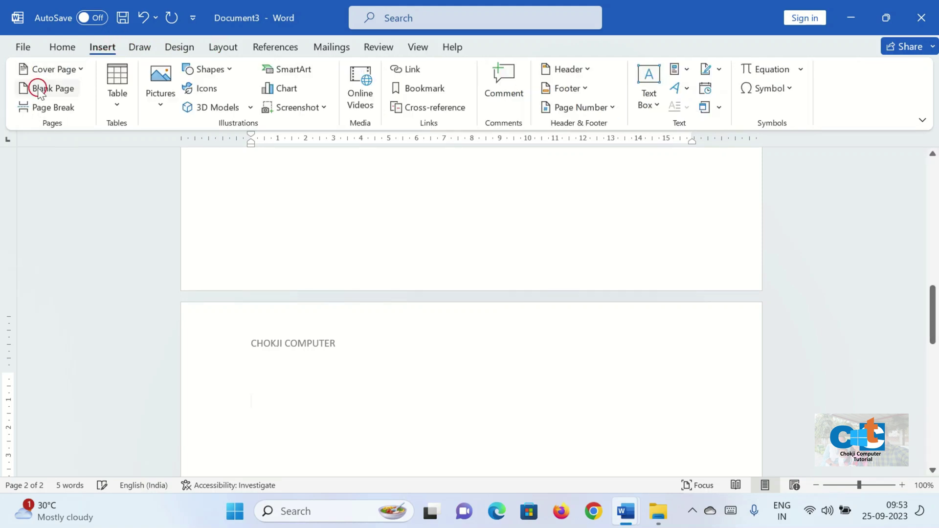
pyautogui.click(37, 88)
pyautogui.click(37, 89)
pyautogui.click(38, 89)
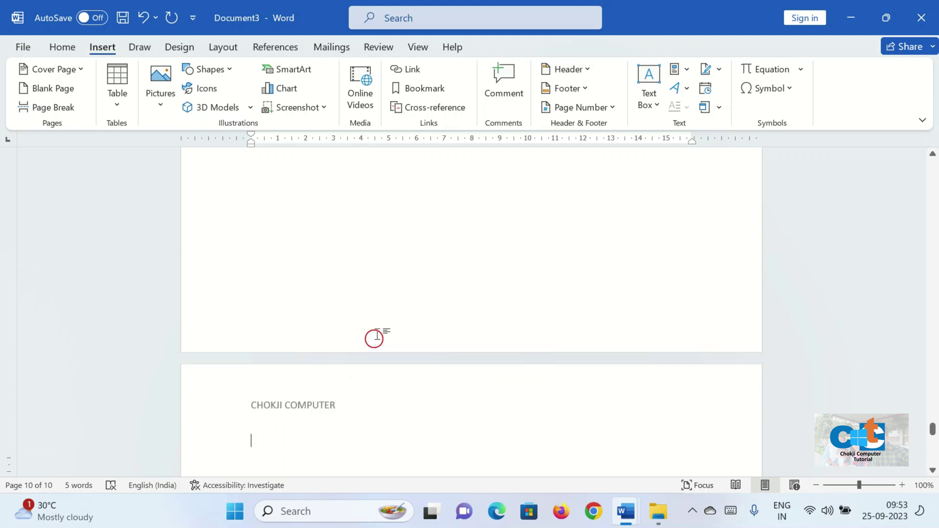
# Step: Insert a Blank built-in footer with the text "Microsoft word 2021" and return to the document body
pyautogui.scroll(10, 375, 337)
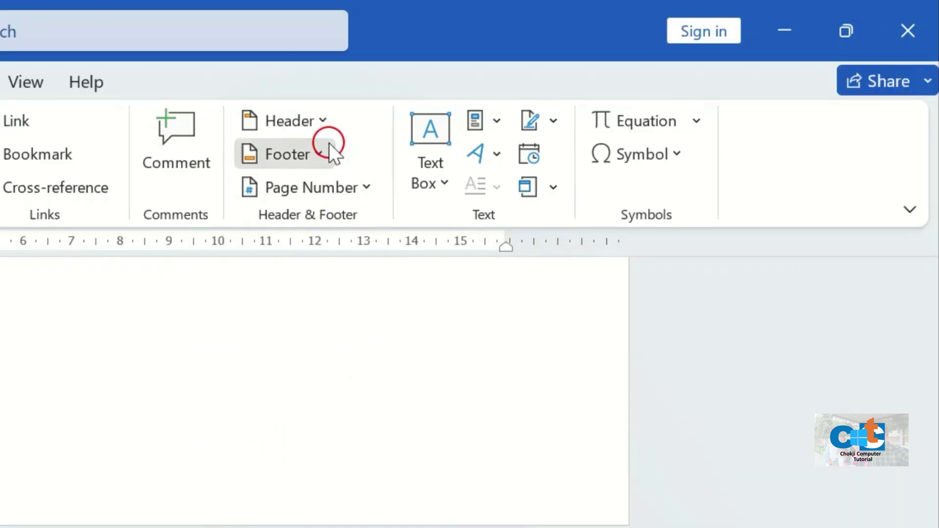
pyautogui.click(329, 143)
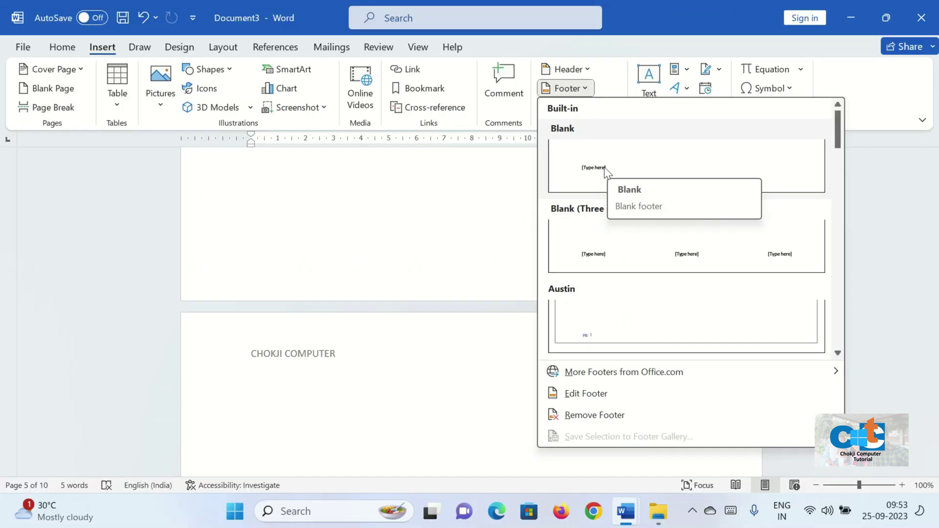
pyautogui.click(605, 169)
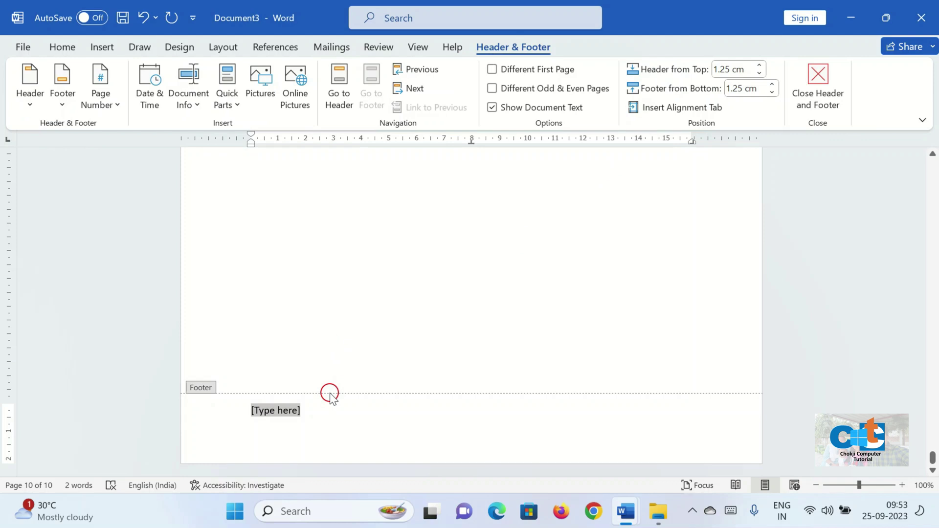
pyautogui.write('m')
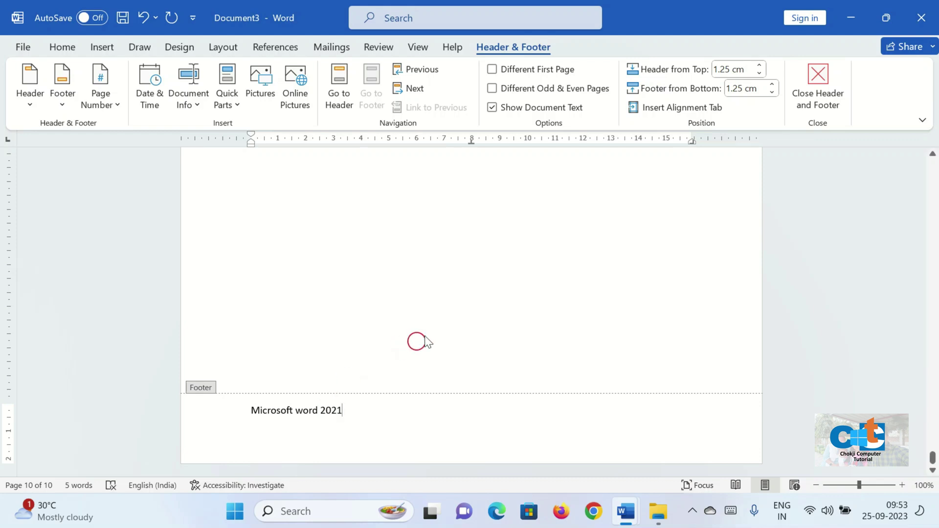
pyautogui.doubleClick(425, 338)
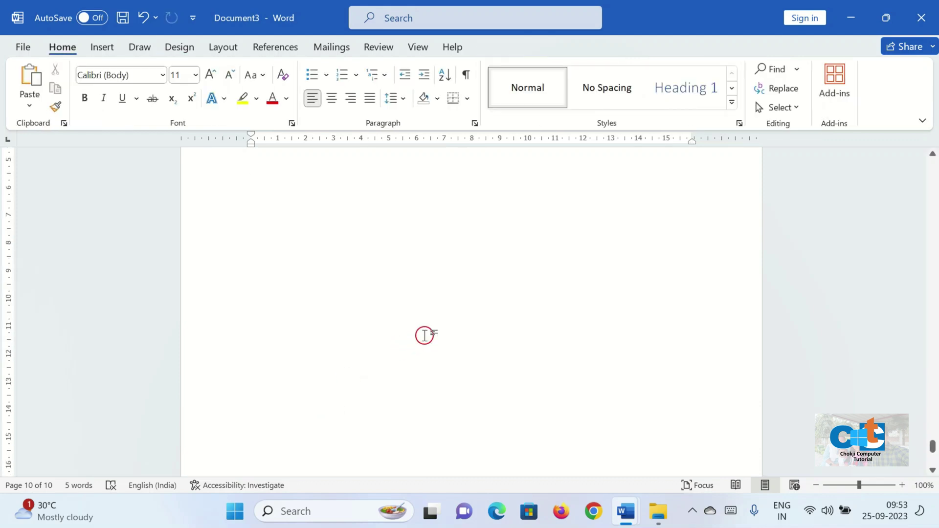
# Step: Examine the header and footer text across the document's pages
pyautogui.scroll(-5, 425, 336)
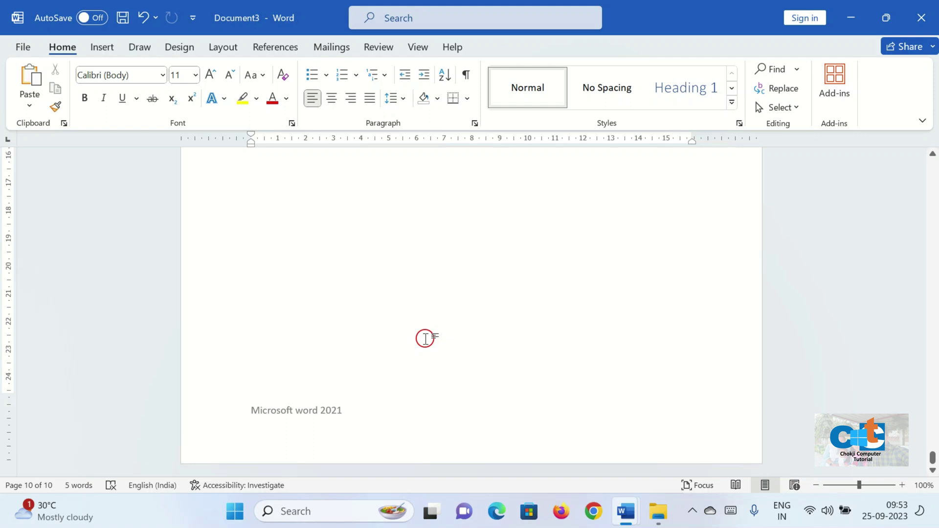
pyautogui.scroll(15, 429, 336)
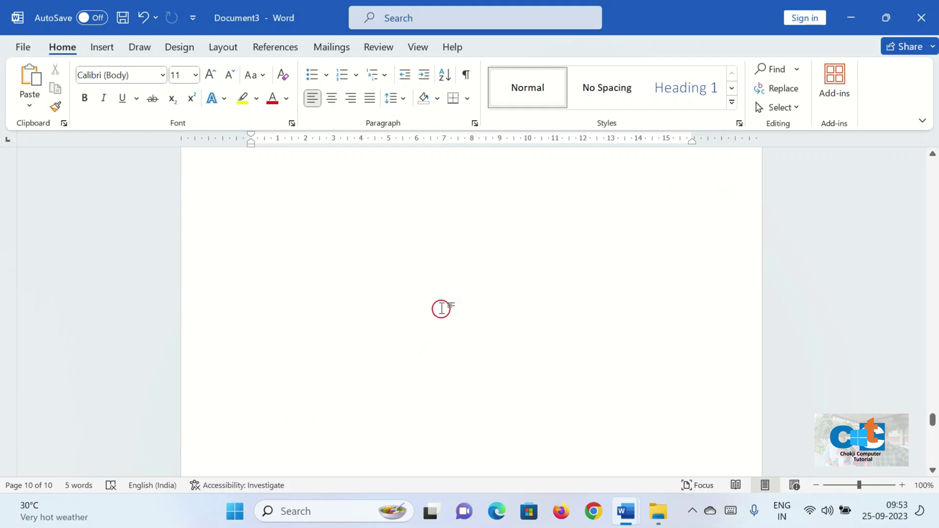
pyautogui.scroll(-6, 438, 320)
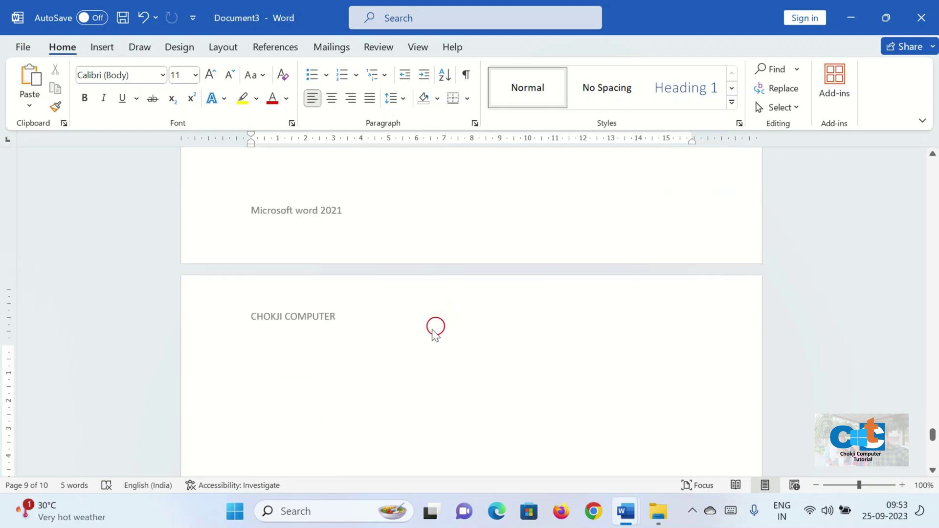
pyautogui.scroll(-10, 432, 338)
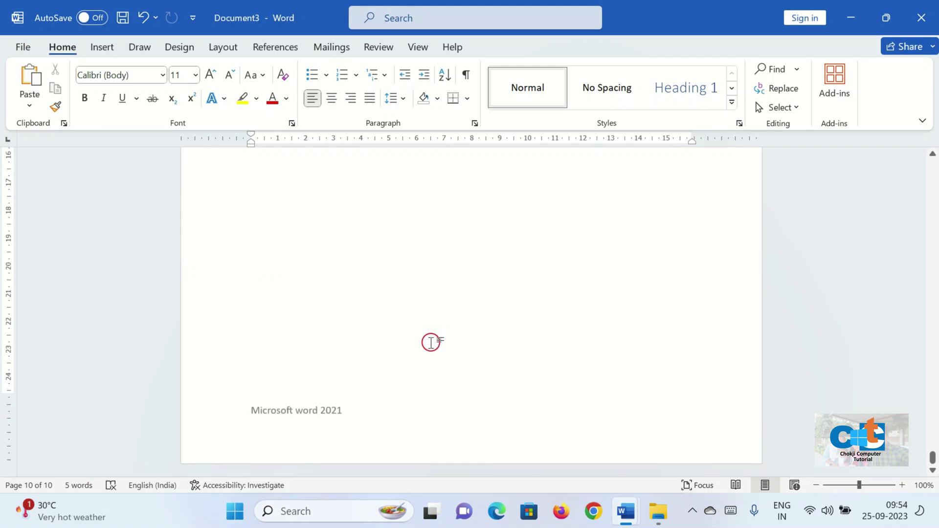
pyautogui.scroll(15, 435, 339)
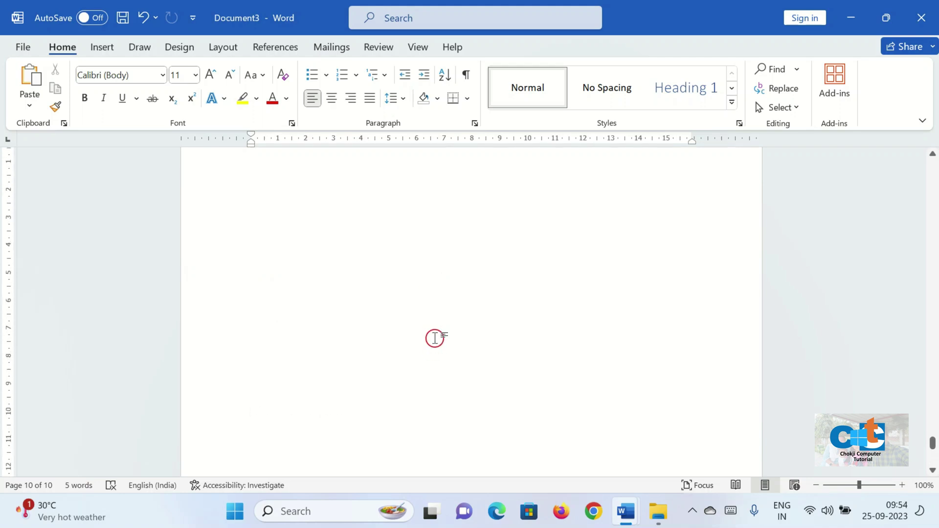
pyautogui.scroll(-2, 435, 338)
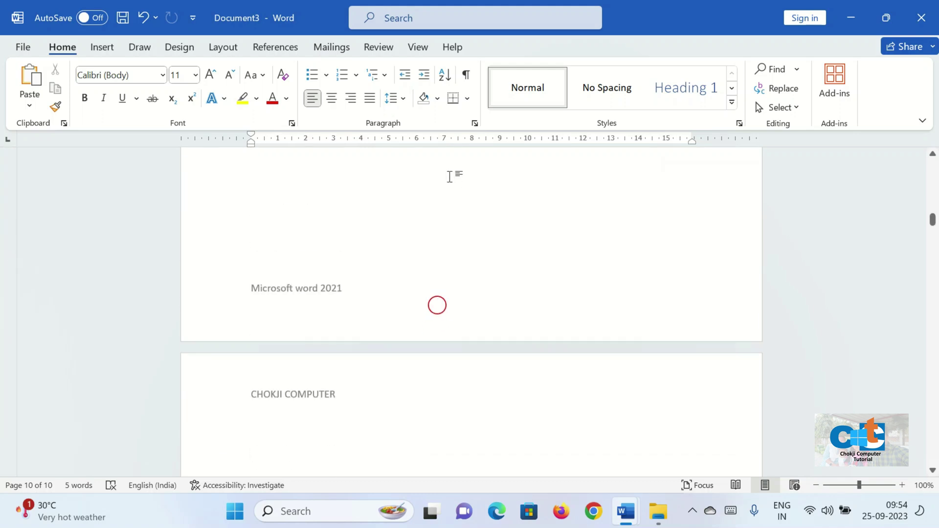
# Step: Insert a plain centred page number at the bottom of the pages and leave the footer
pyautogui.click(102, 47)
pyautogui.click(563, 107)
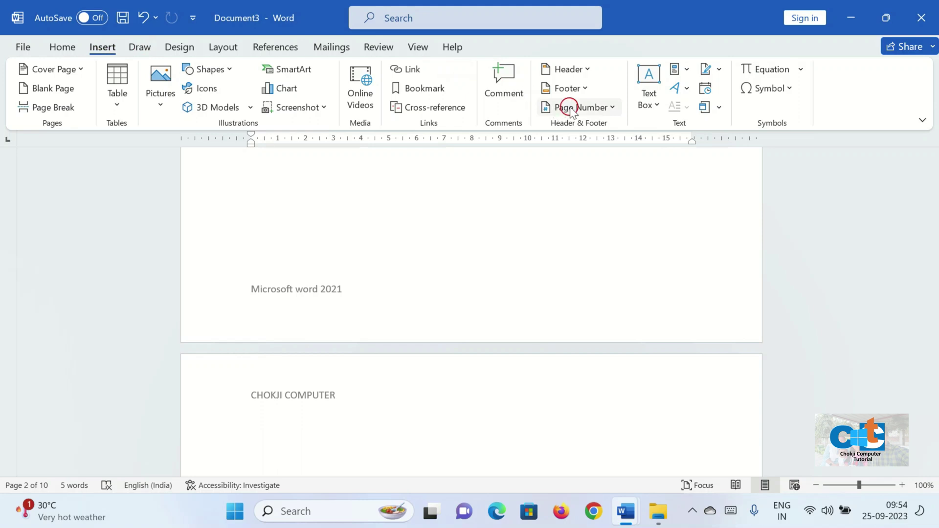
pyautogui.moveTo(598, 147)
pyautogui.click(371, 293)
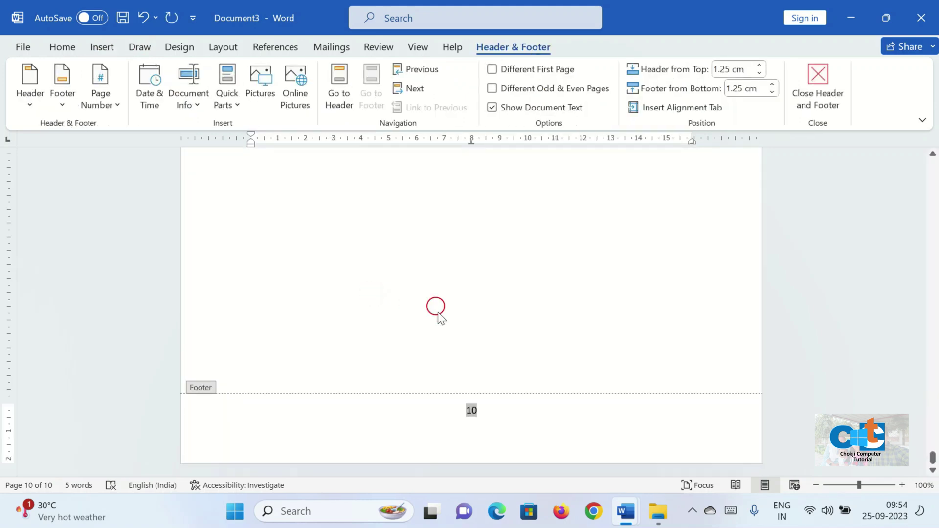
pyautogui.doubleClick(526, 338)
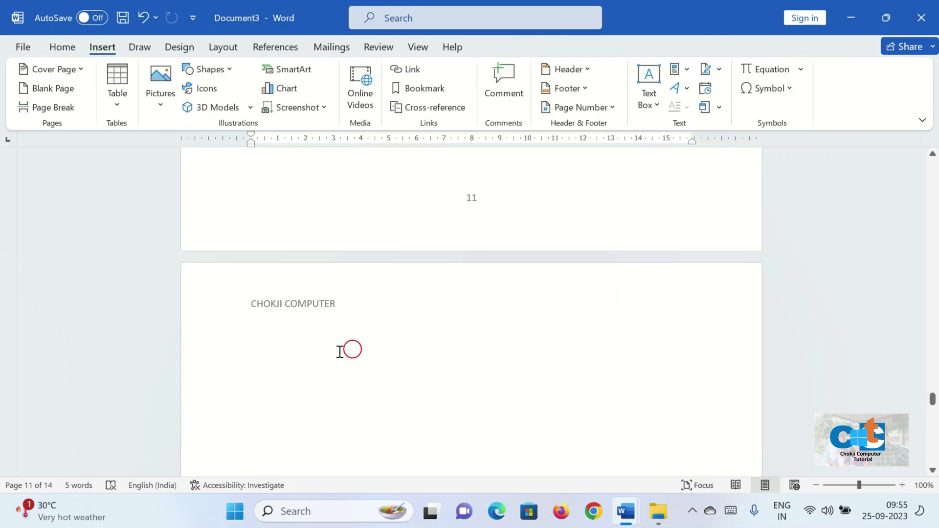
# Step: Insert a new equation at the start of page 12 containing an empty stacked fraction
pyautogui.click(337, 351)
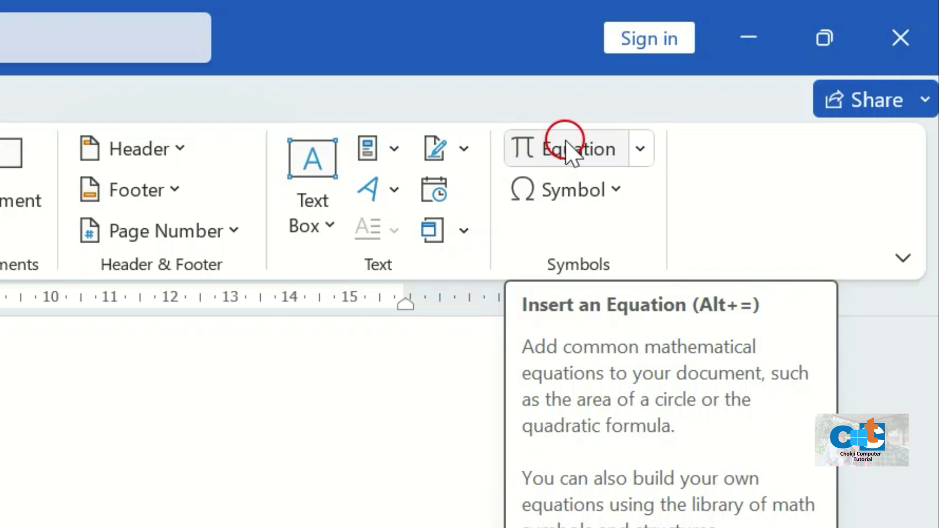
pyautogui.click(568, 150)
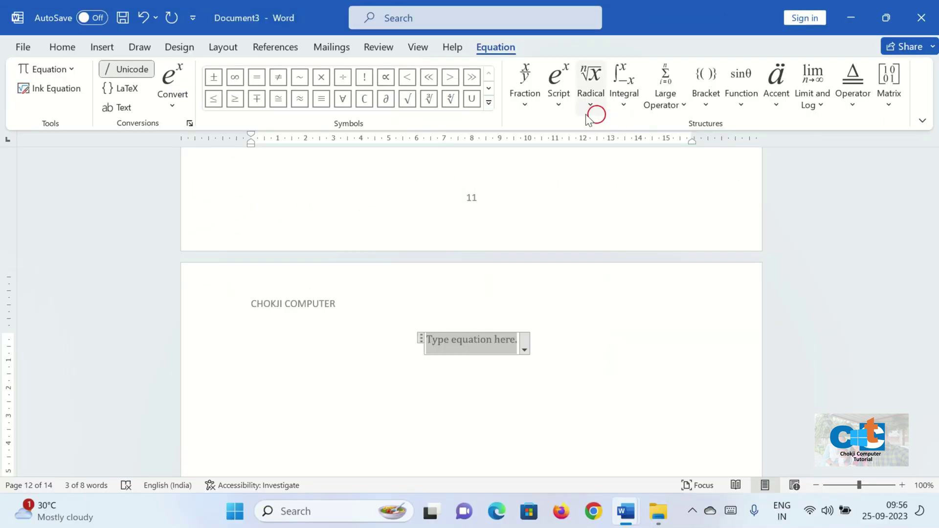
pyautogui.click(532, 105)
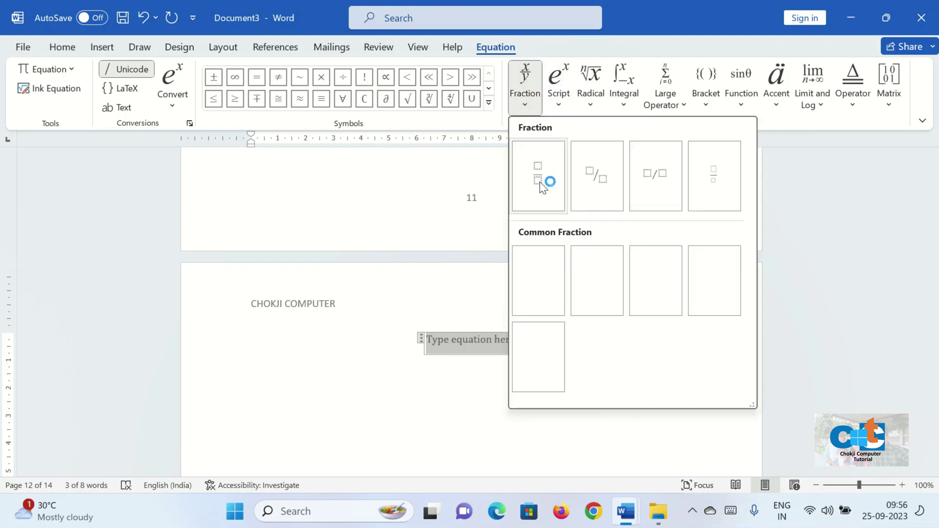
pyautogui.click(541, 182)
# Step: Fill the stacked fraction with numerator 1 and denominator 2, and add a plus sign after it
pyautogui.keyDown('ctrl'); pyautogui.scroll(10, 506, 379); pyautogui.keyUp('ctrl')
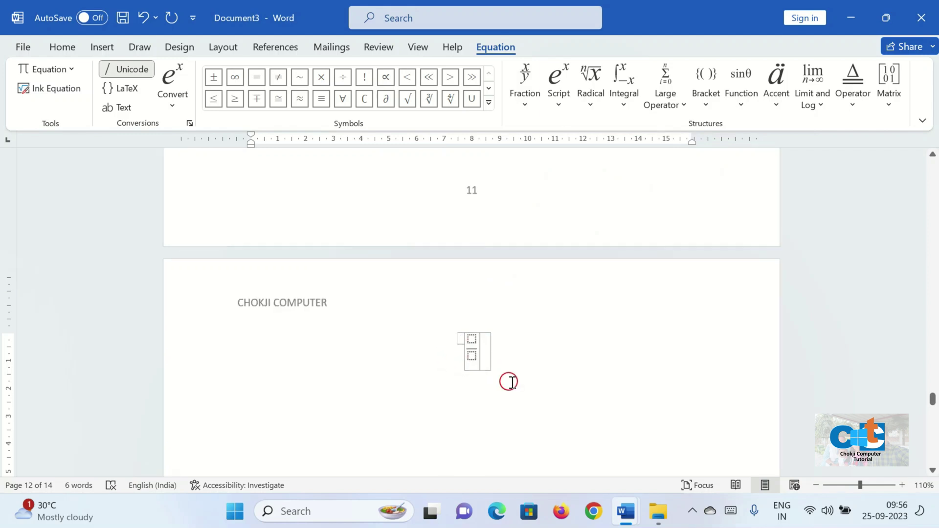
pyautogui.keyDown('ctrl'); pyautogui.scroll(-3, 511, 382); pyautogui.keyUp('ctrl')
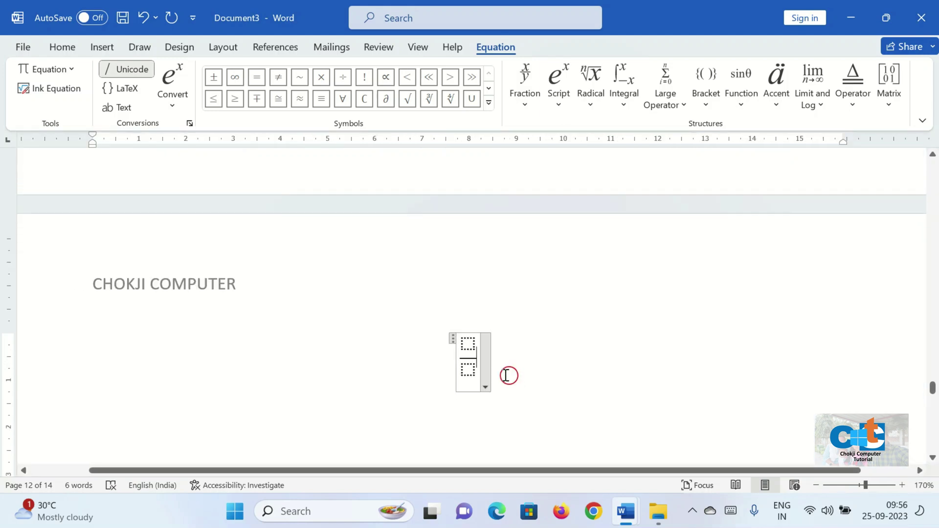
pyautogui.click(465, 345)
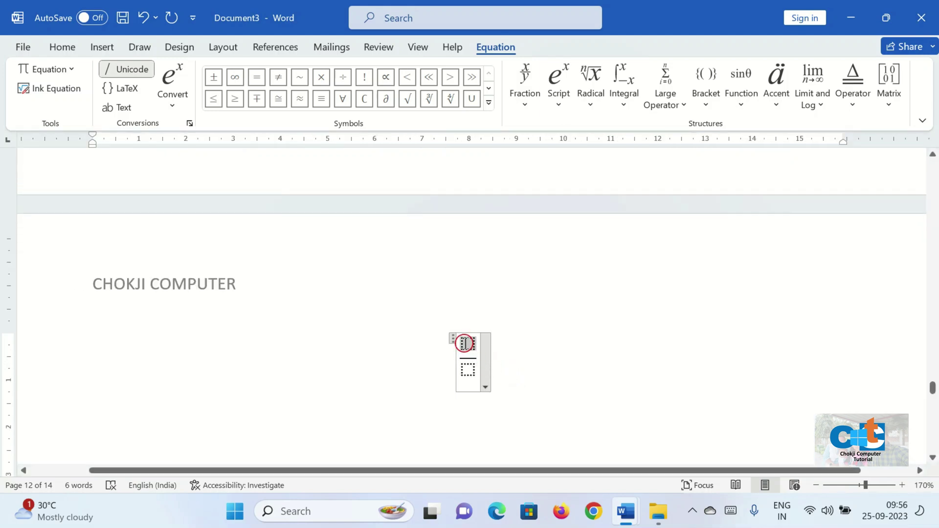
pyautogui.write('1')
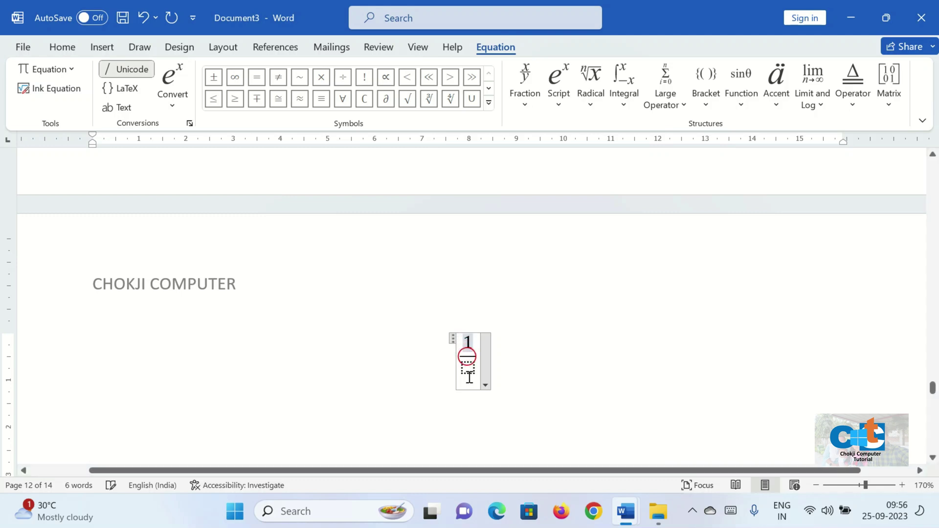
pyautogui.click(469, 371)
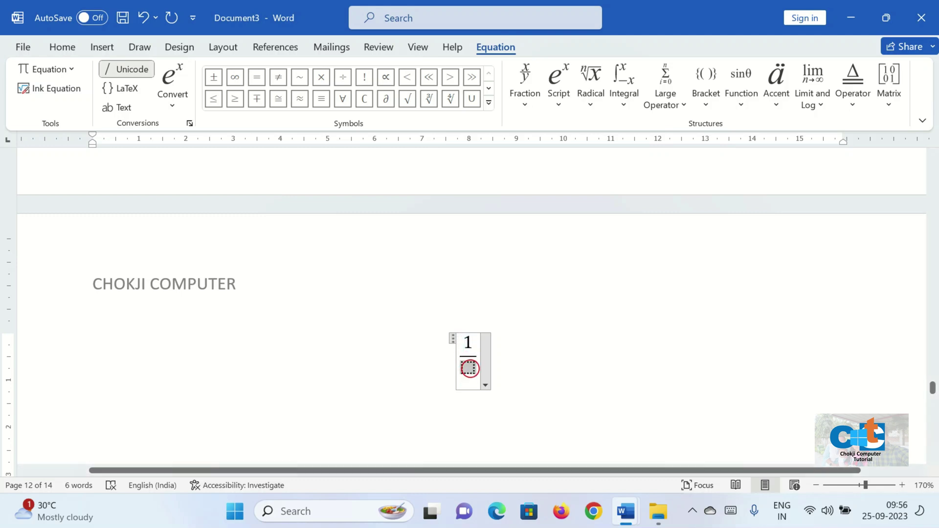
pyautogui.write('2')
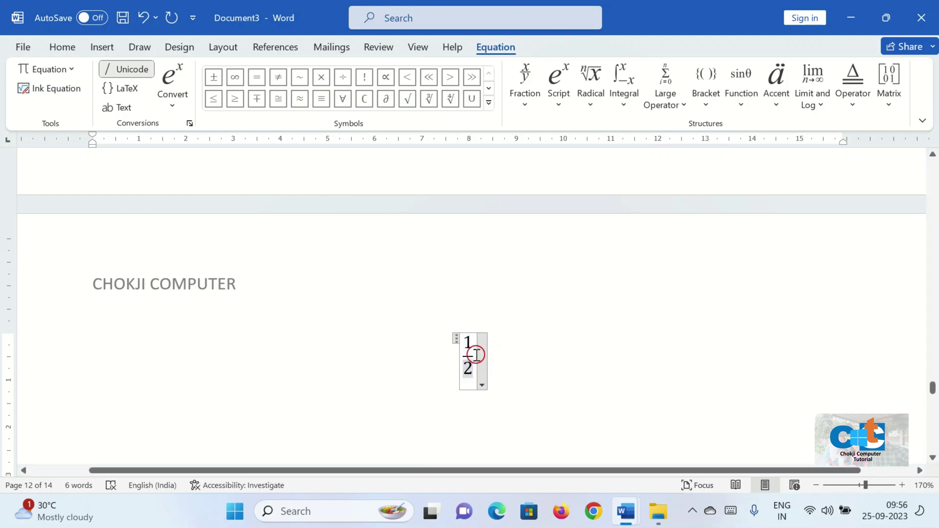
pyautogui.click(475, 355)
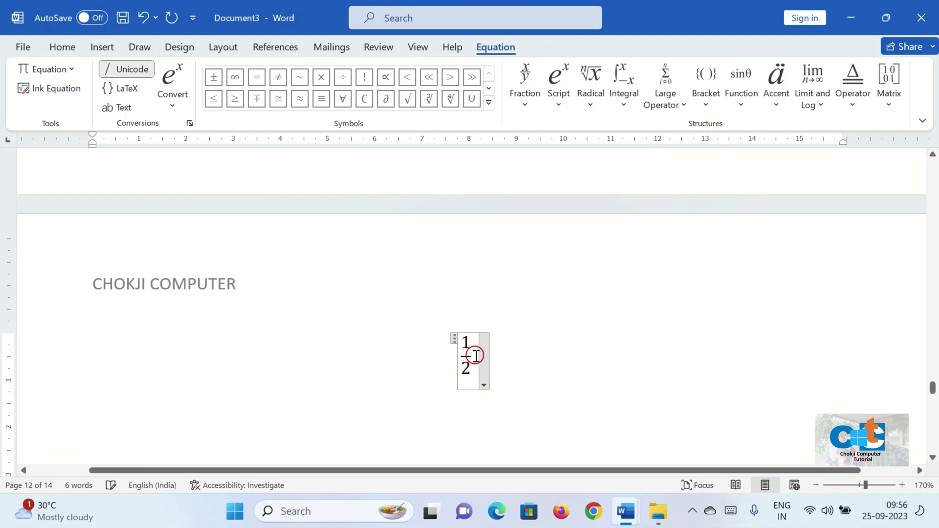
pyautogui.click(475, 355)
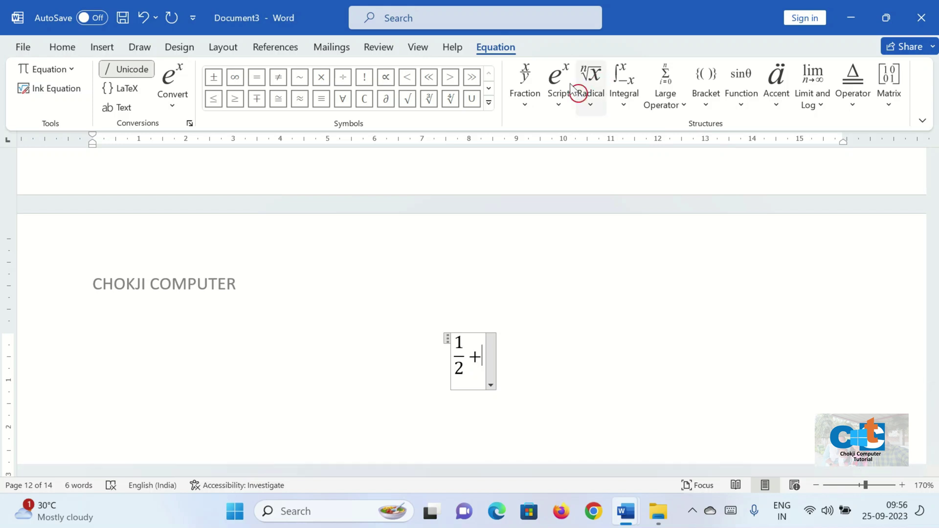
# Step: Add a second stacked fraction with numerator 1 and denominator 2 after the plus sign, followed by an equals sign
pyautogui.click(525, 108)
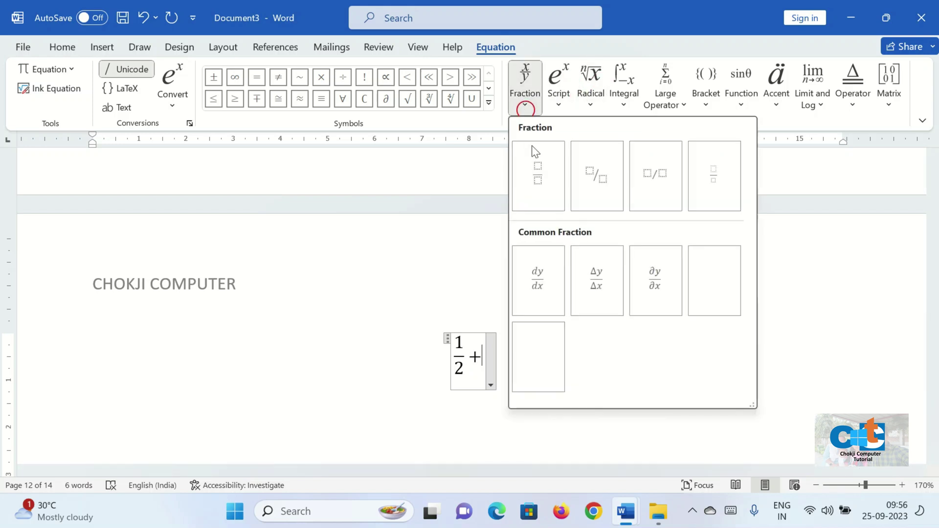
pyautogui.click(539, 183)
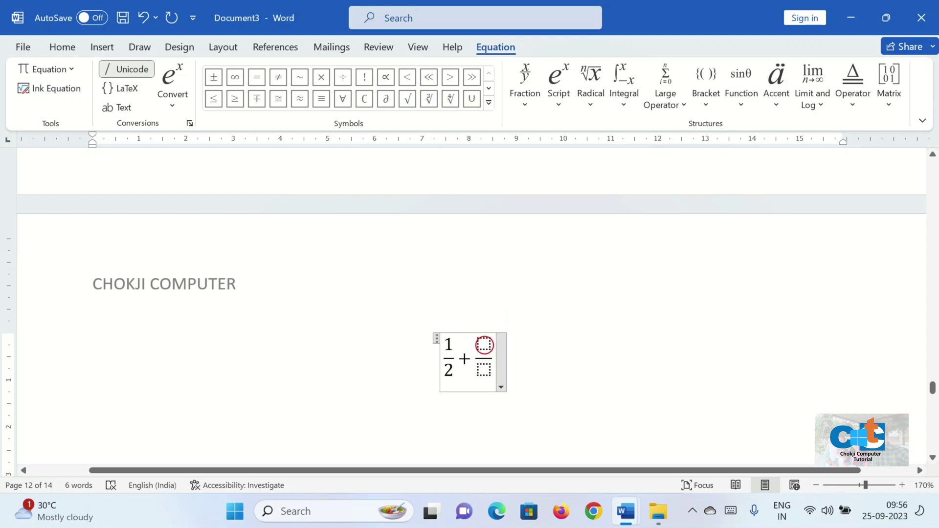
pyautogui.click(484, 344)
pyautogui.write('1')
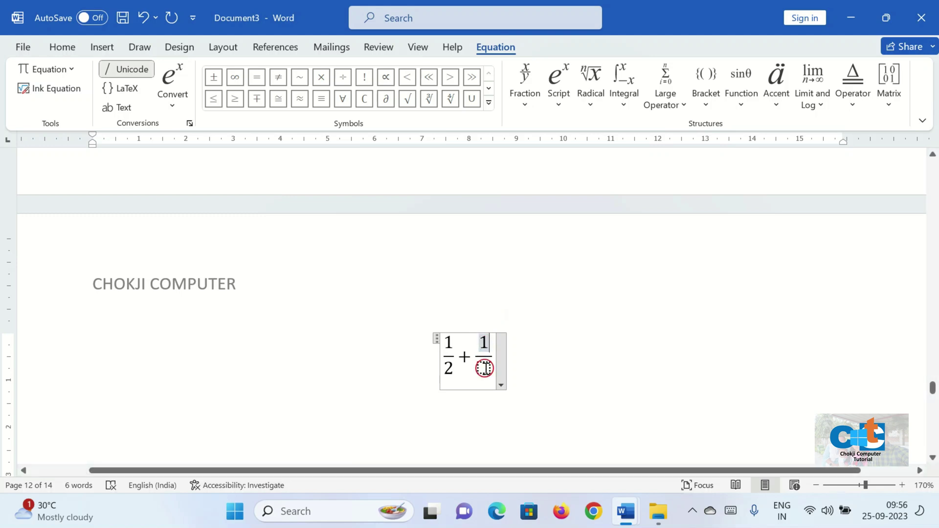
pyautogui.click(485, 368)
pyautogui.write('2')
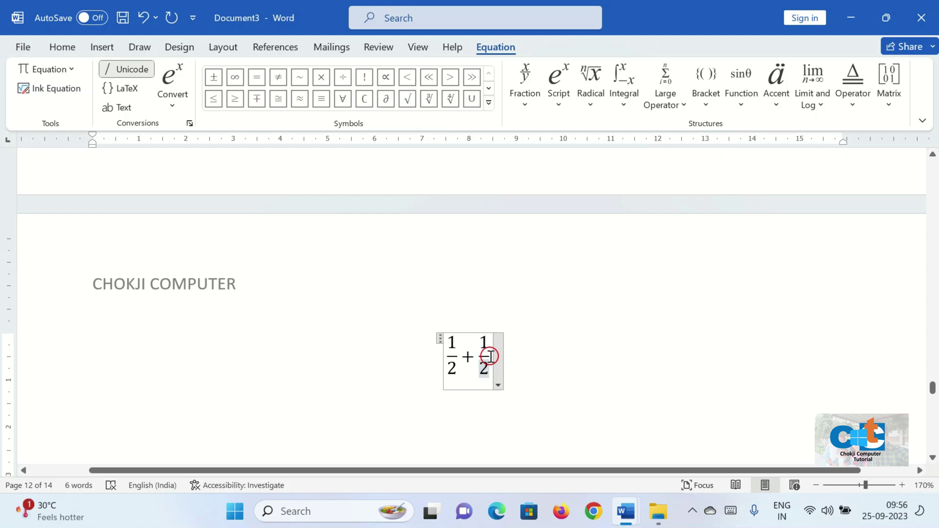
pyautogui.press('Right')
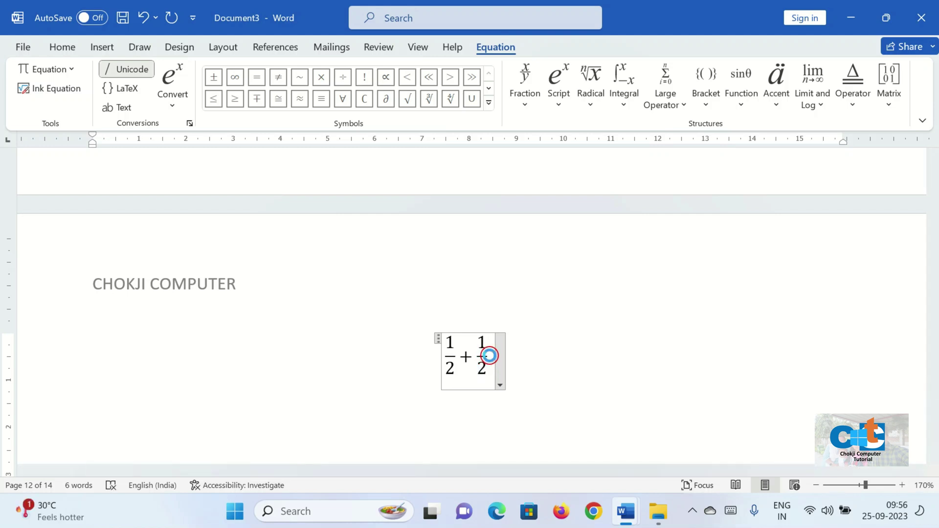
pyautogui.click(489, 356)
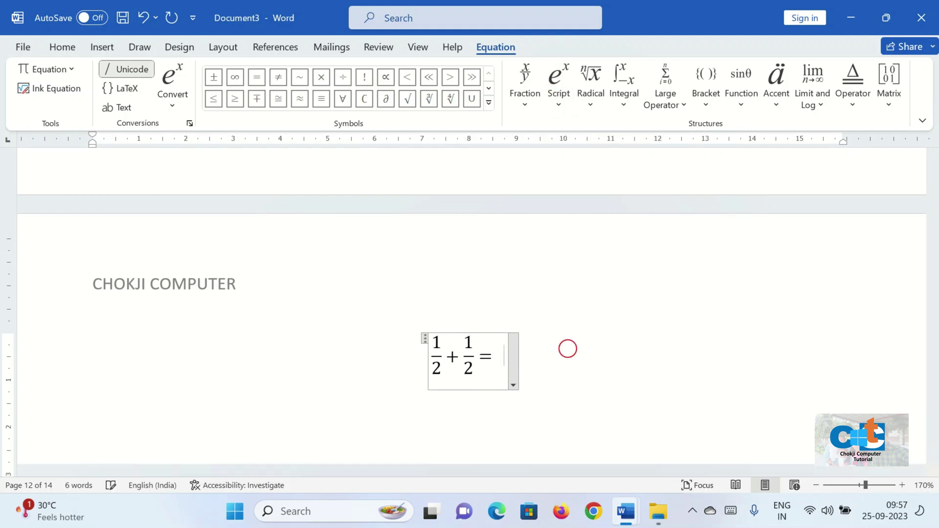
# Step: Add a superscript structure after the equals sign with base 5 and exponent 2
pyautogui.click(559, 96)
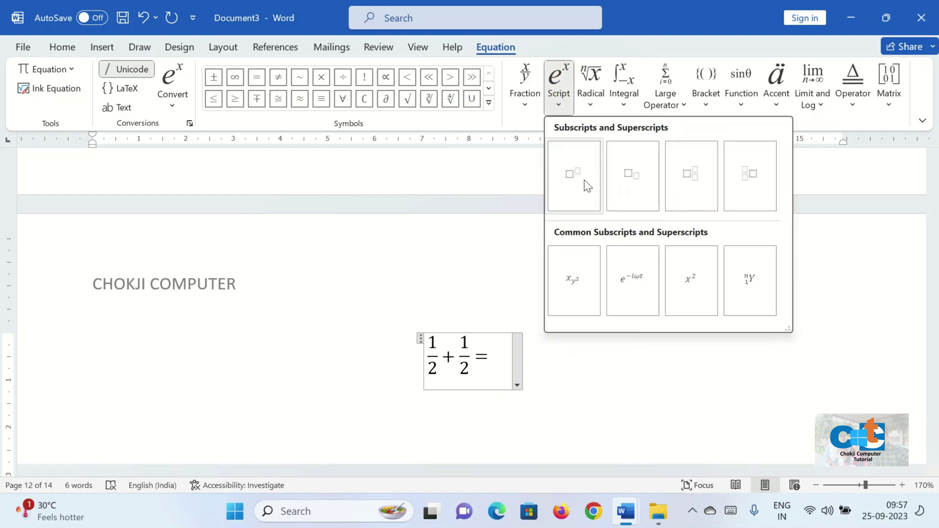
pyautogui.click(585, 181)
pyautogui.click(557, 339)
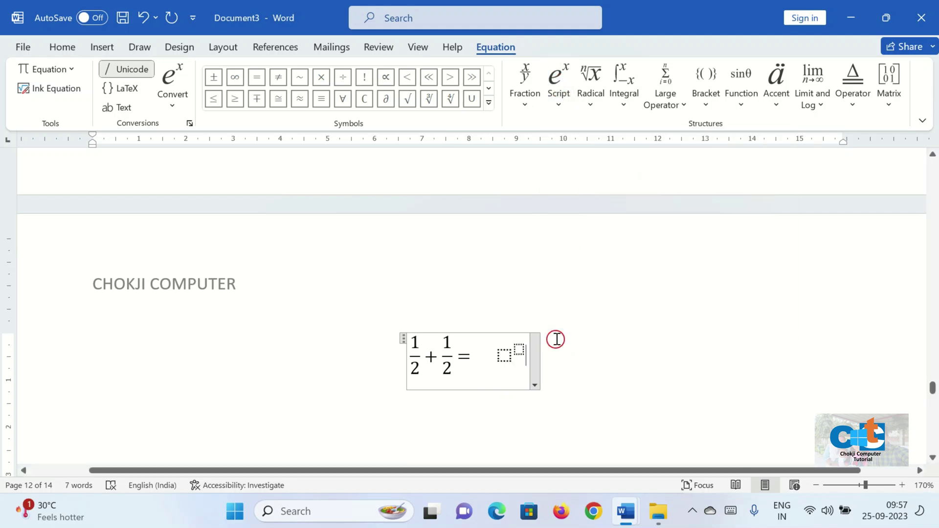
pyautogui.click(506, 357)
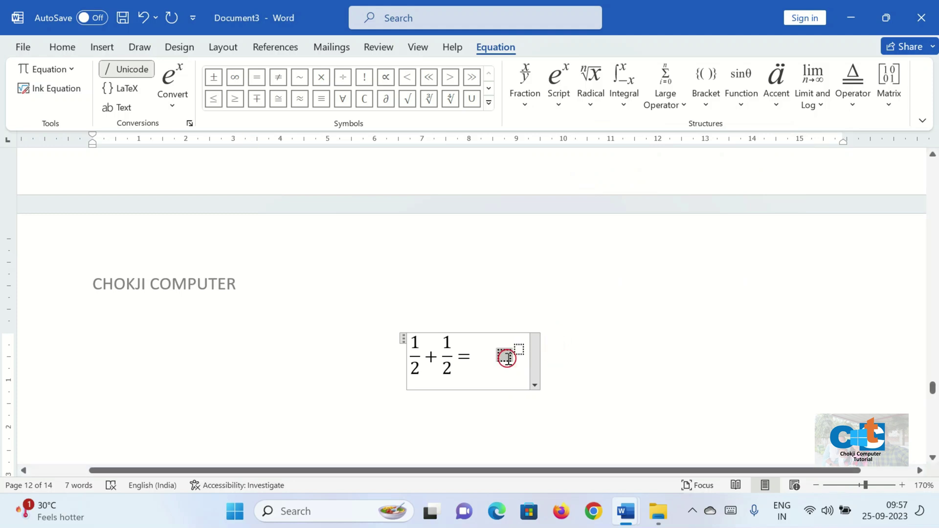
pyautogui.write('5')
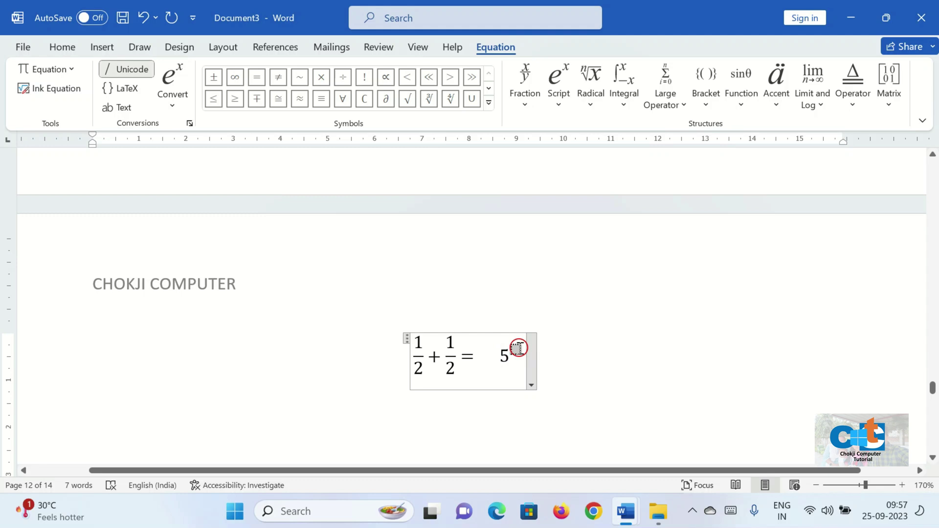
pyautogui.write('2')
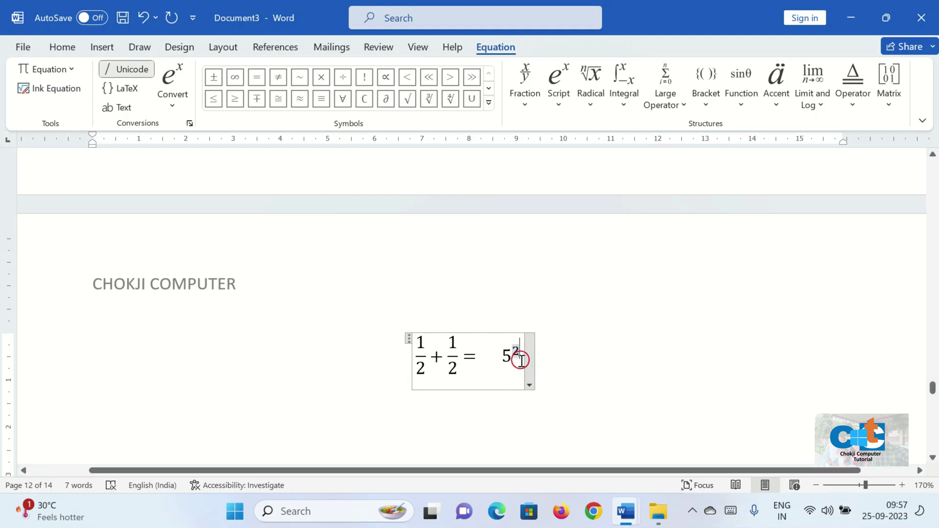
pyautogui.press('Right')
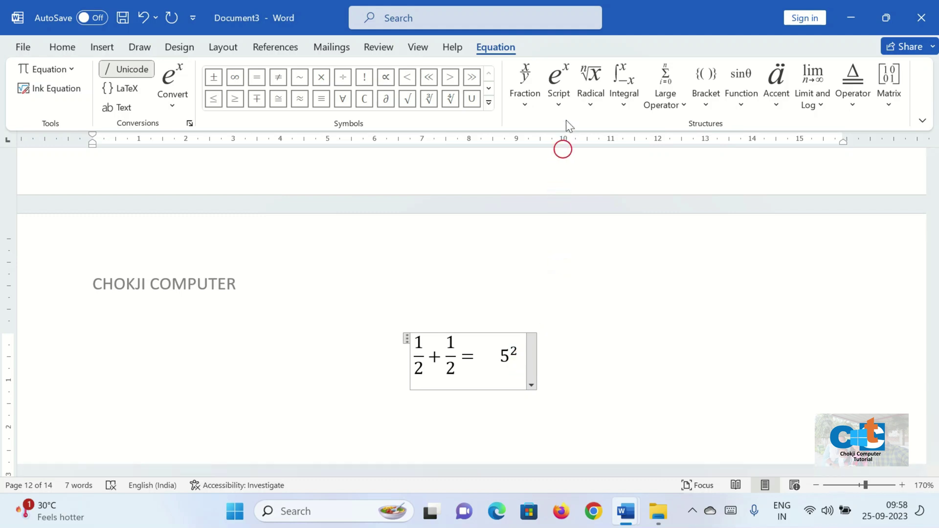
# Step: Add another superscript structure with base (2x) and exponent 2 after the 5², and leave the equation
pyautogui.click(566, 101)
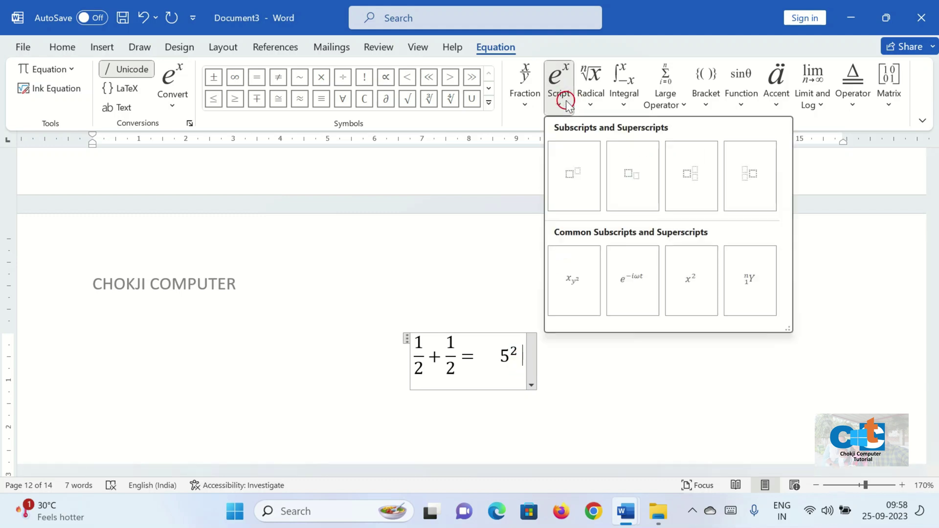
pyautogui.click(576, 170)
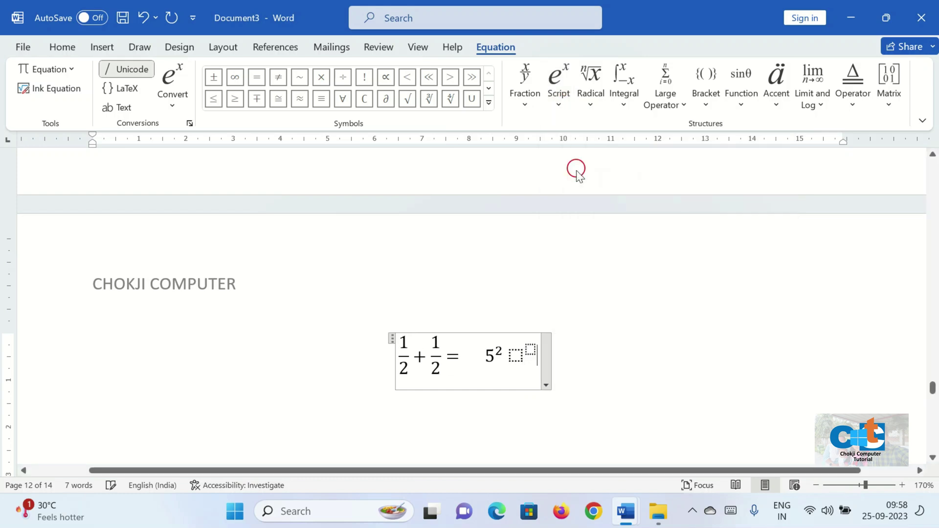
pyautogui.click(514, 358)
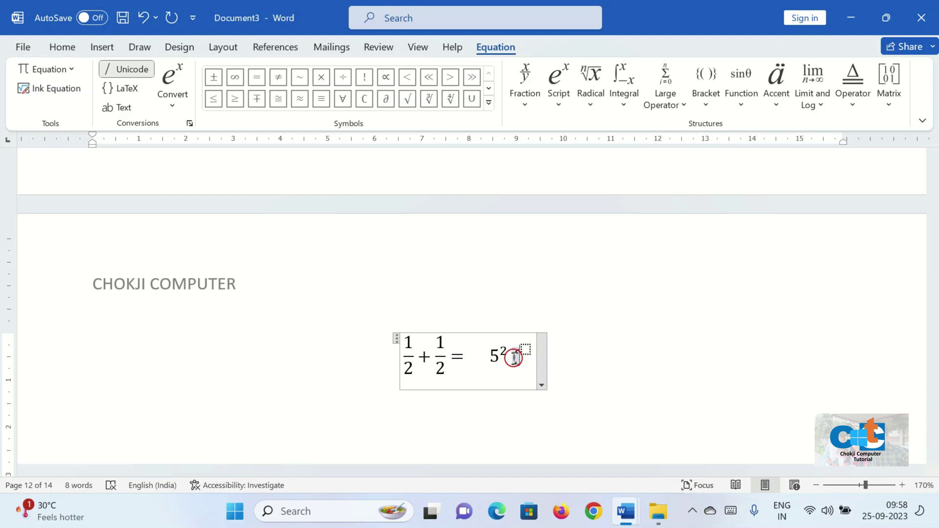
pyautogui.write('(2x')
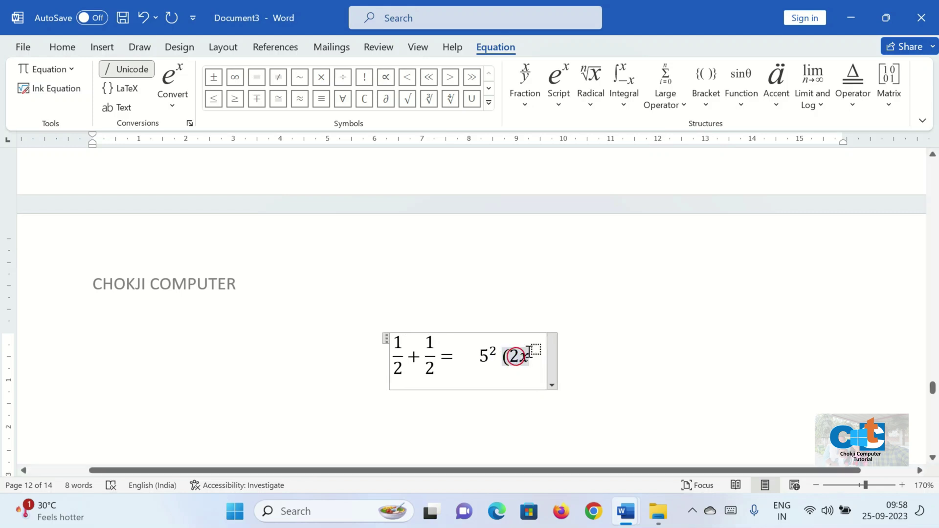
pyautogui.click(534, 349)
pyautogui.write('2')
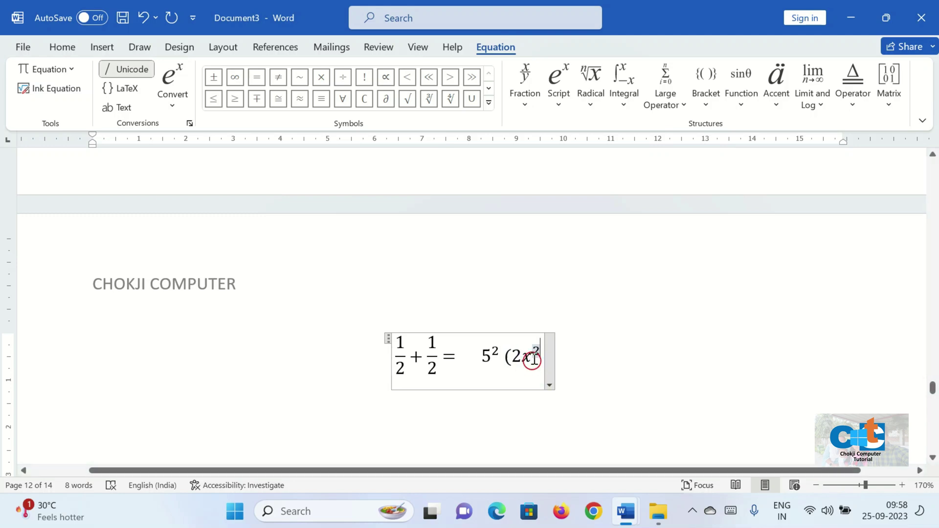
pyautogui.click(531, 360)
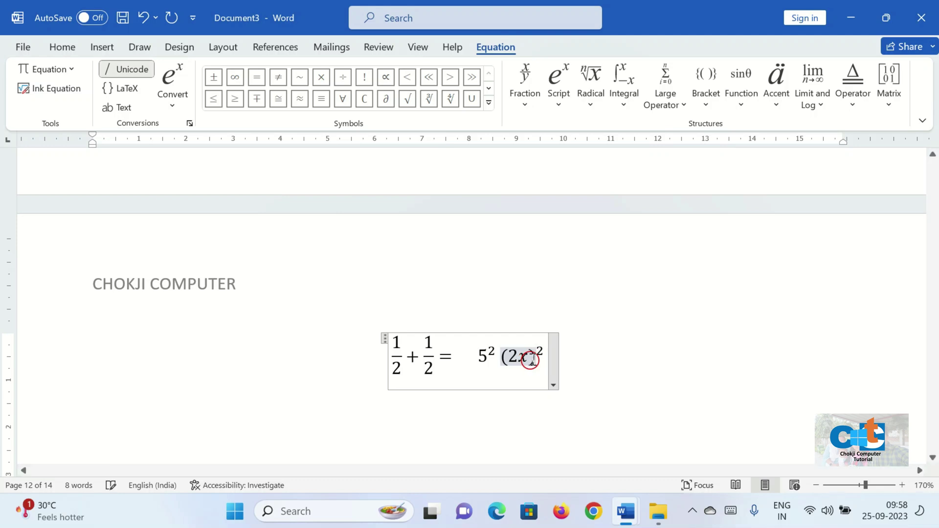
pyautogui.write(')')
pyautogui.click(612, 366)
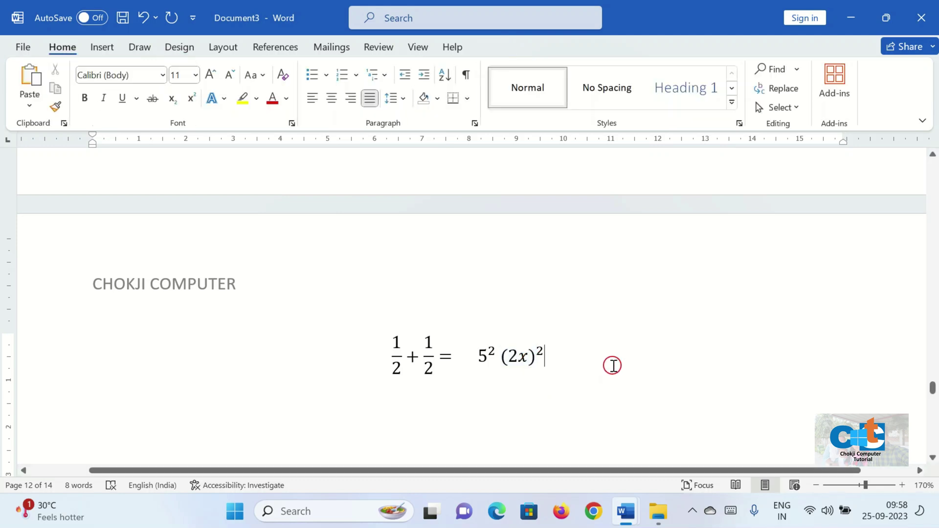
# Step: Resume editing the equation and add a square root containing 2 at its end
pyautogui.click(102, 48)
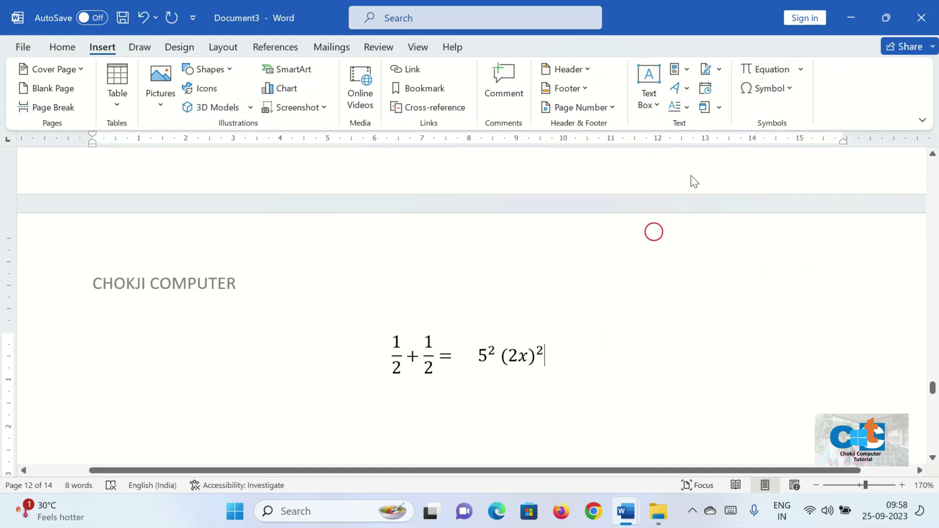
pyautogui.click(780, 60)
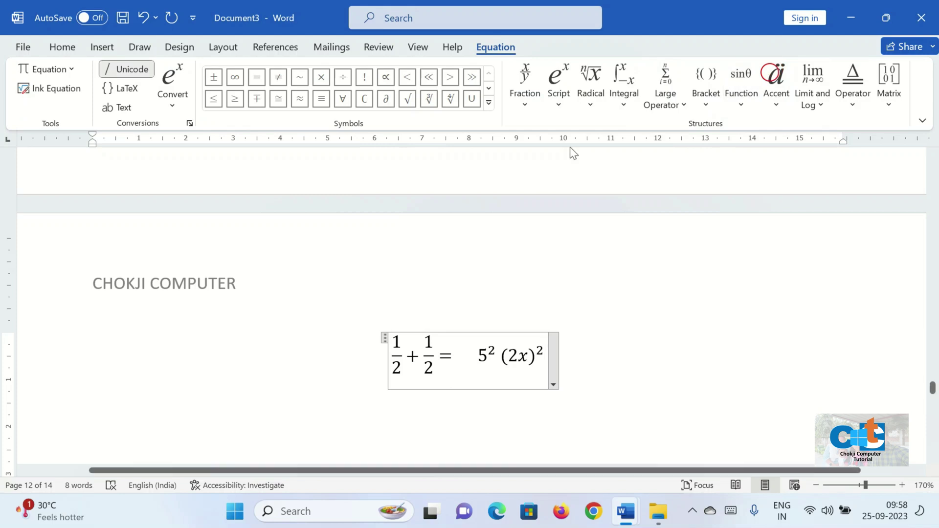
pyautogui.click(557, 95)
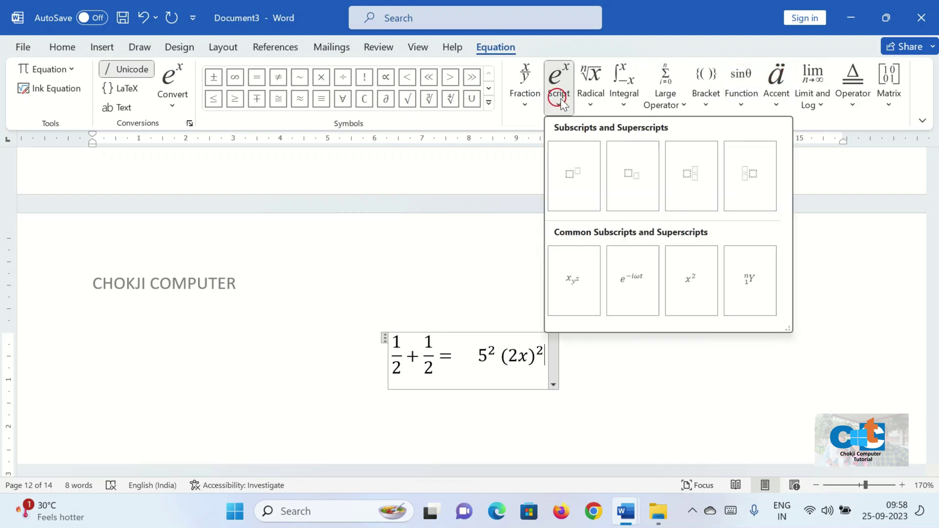
pyautogui.click(591, 99)
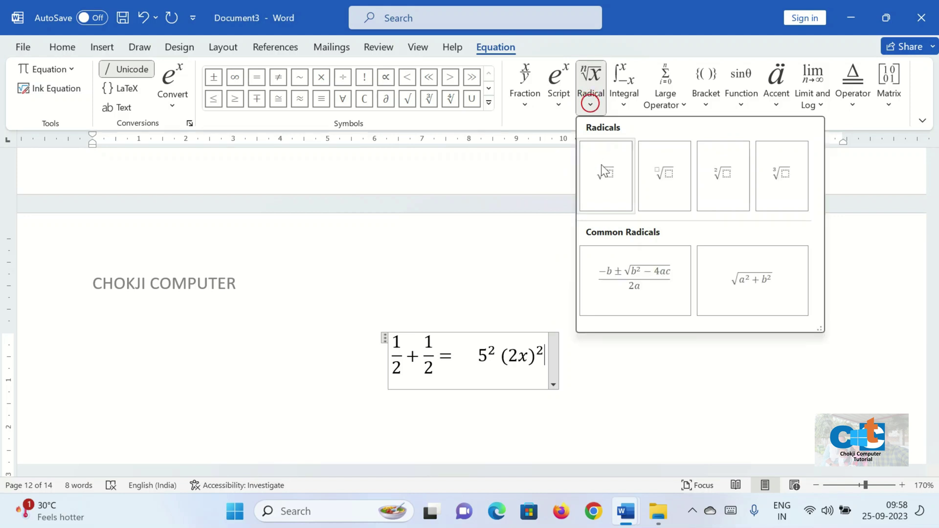
pyautogui.click(609, 181)
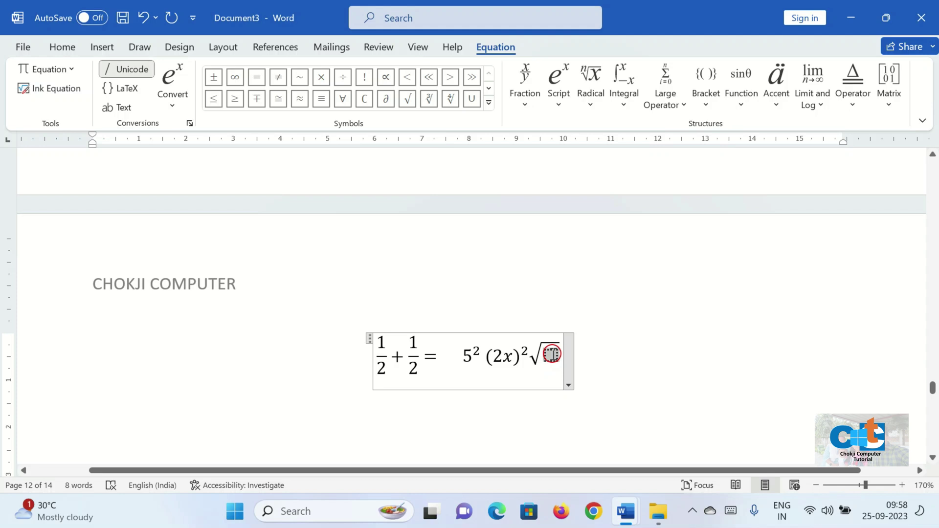
pyautogui.write('2')
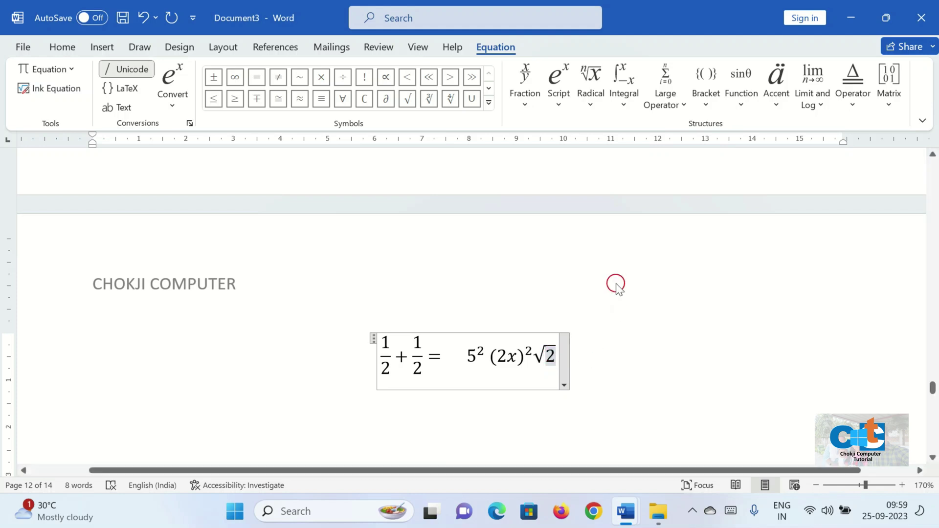
# Step: Insert an empty square root after the 2 inside the existing radical, and left-align the equation's line
pyautogui.click(592, 97)
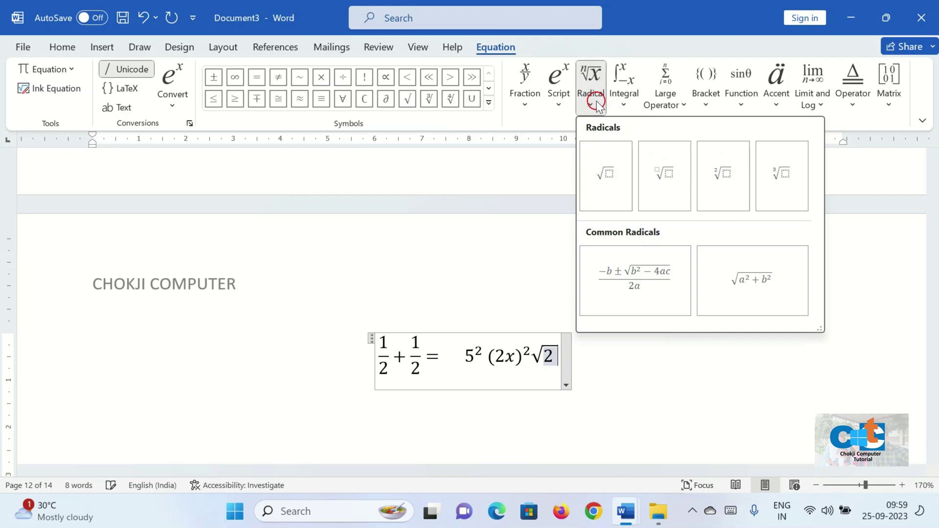
pyautogui.click(617, 175)
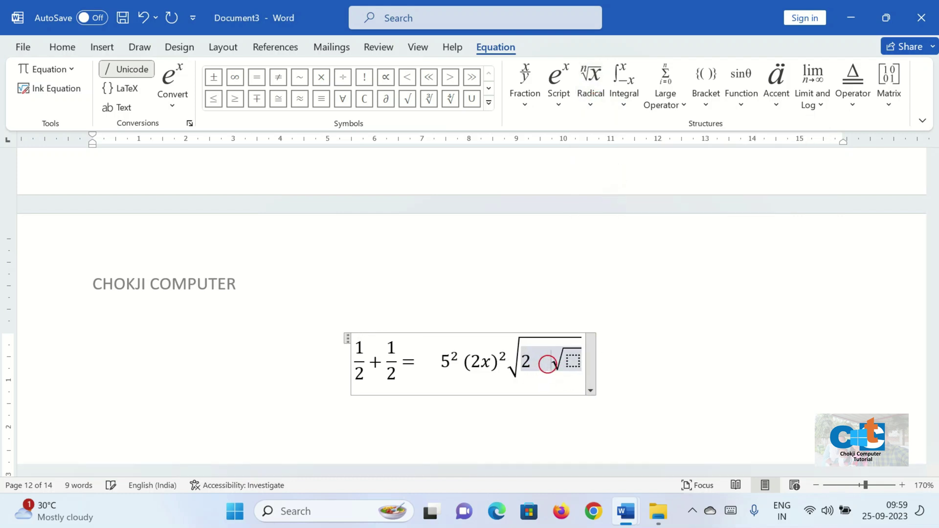
pyautogui.click(630, 356)
pyautogui.hotkey('ctrl', 'l')
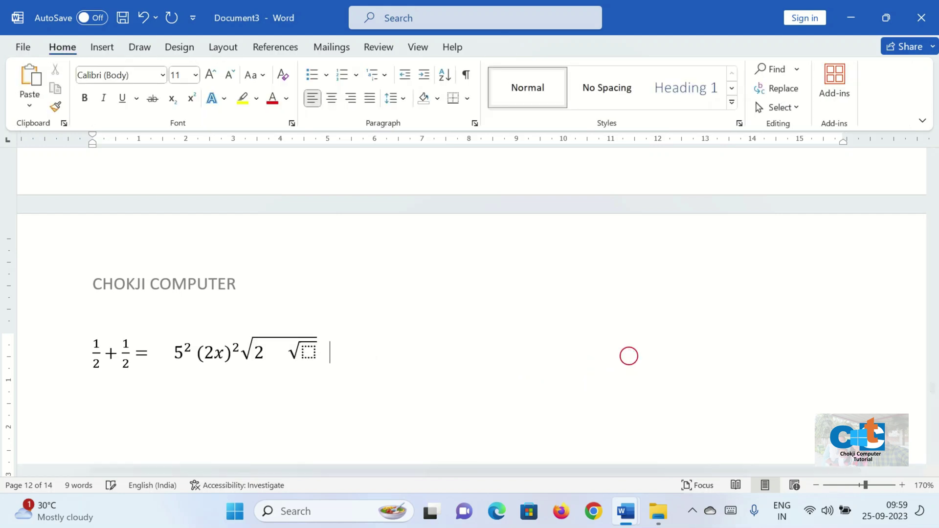
# Step: Insert a new equation after the first one on the same line, containing the square root of 2x
pyautogui.click(116, 52)
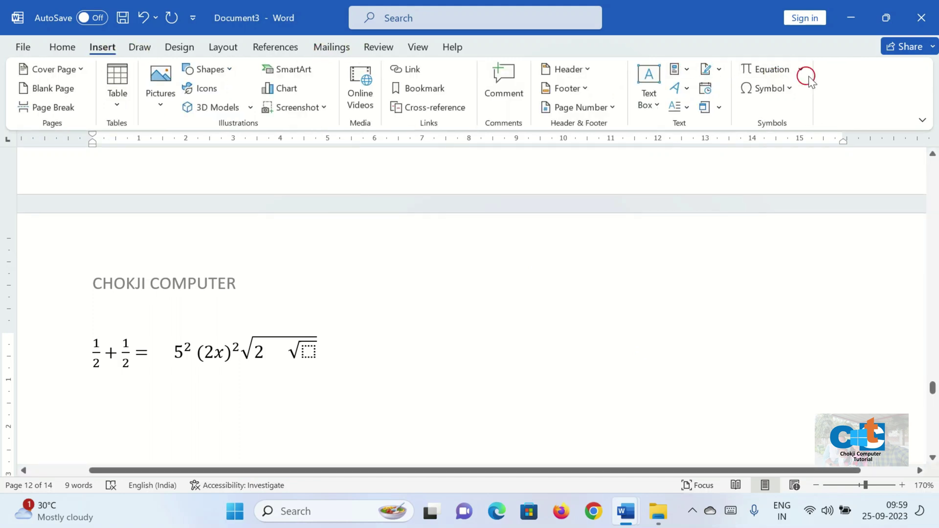
pyautogui.click(785, 70)
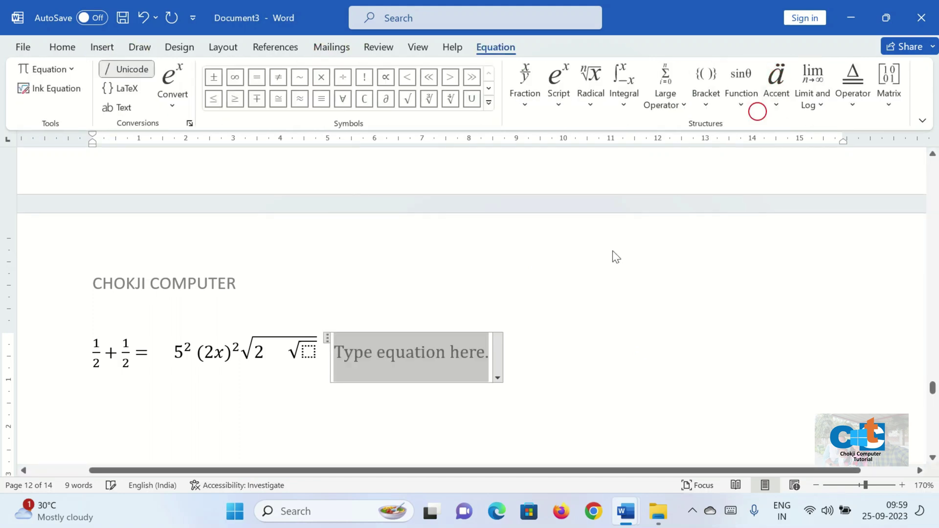
pyautogui.click(585, 101)
pyautogui.click(605, 174)
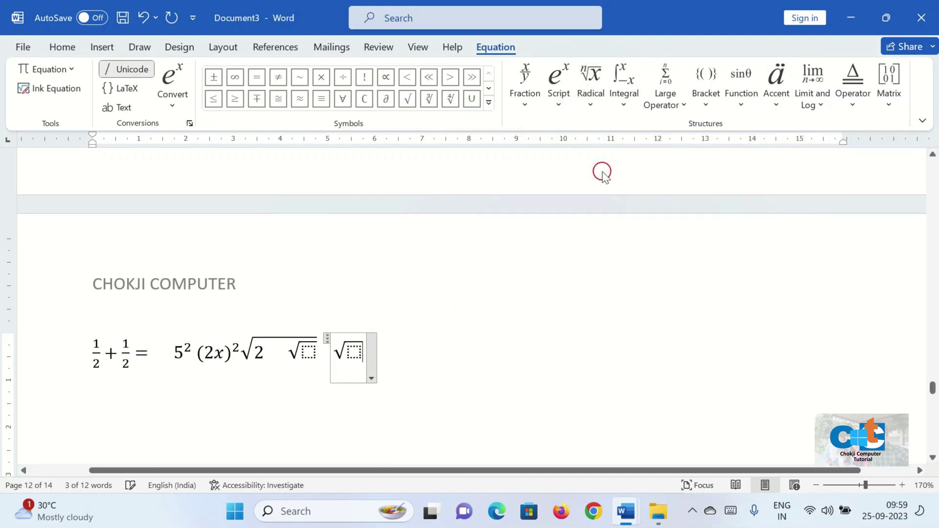
pyautogui.click(459, 314)
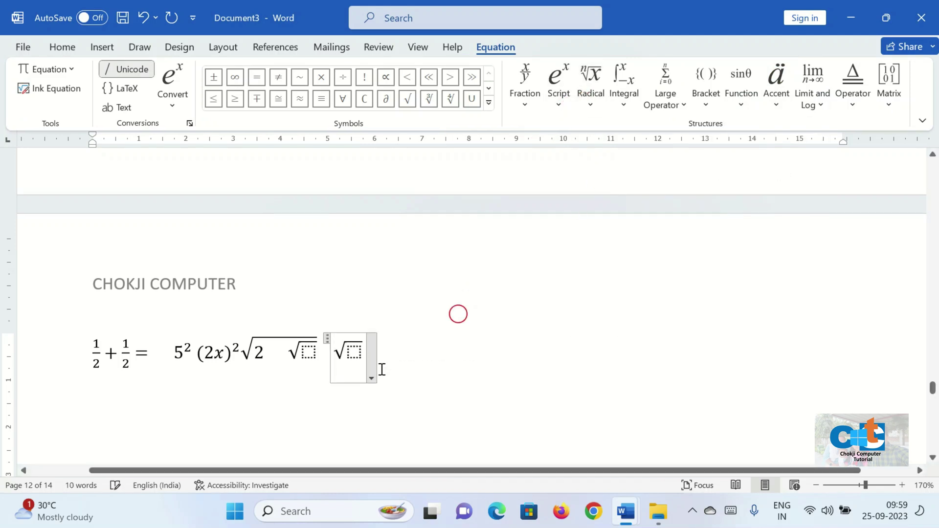
pyautogui.click(542, 325)
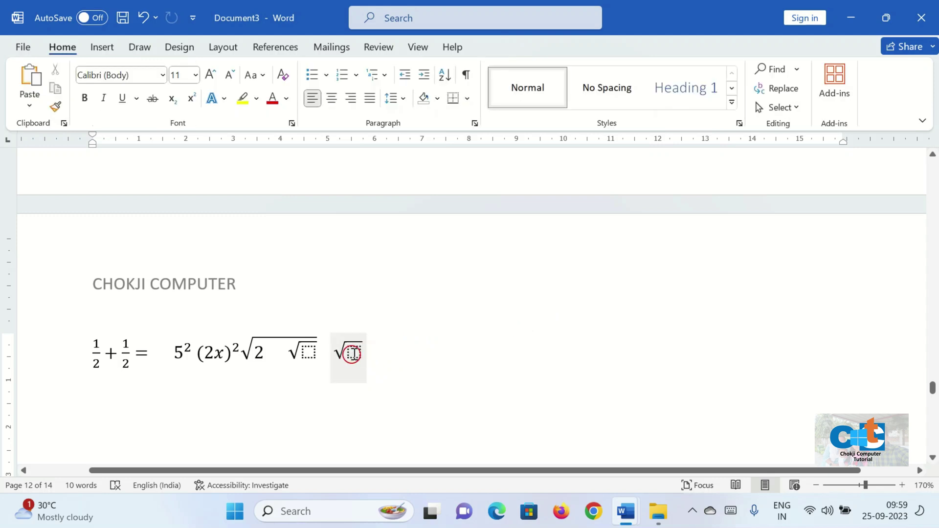
pyautogui.click(352, 354)
pyautogui.write('2')
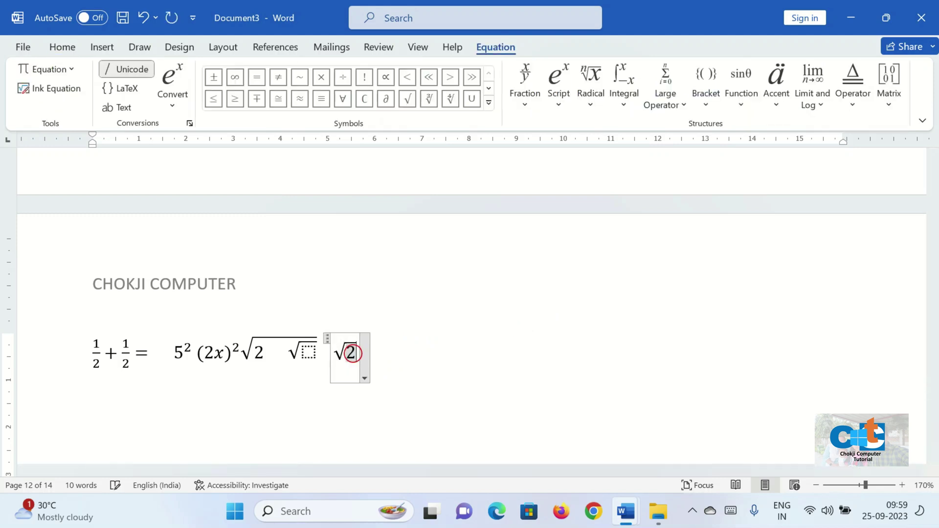
pyautogui.write('x')
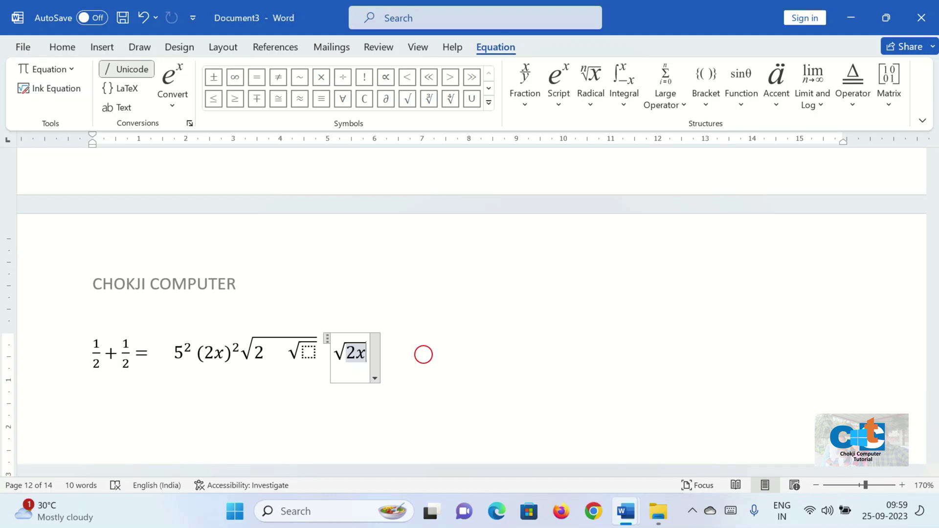
# Step: Add a minus sign after 2x inside the second equation's square root, and leave the equation
pyautogui.write('-')
pyautogui.click(429, 360)
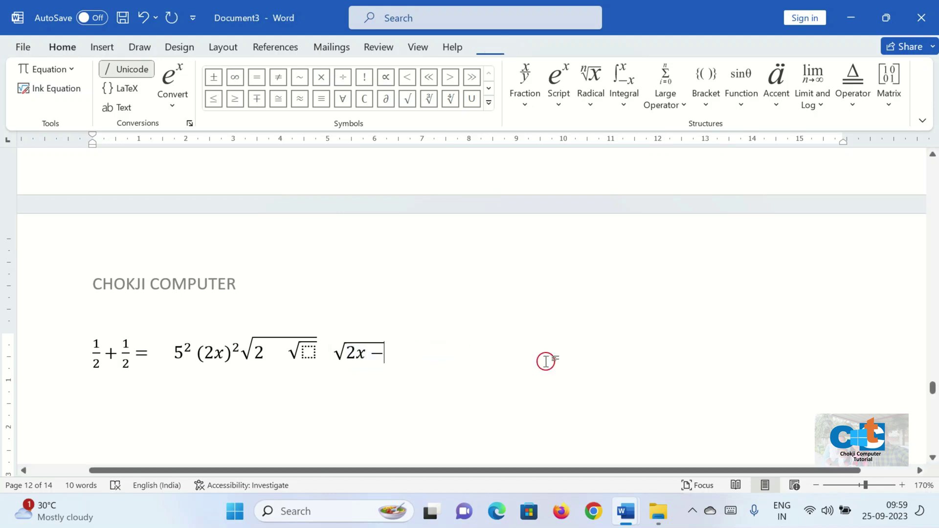
pyautogui.click(546, 361)
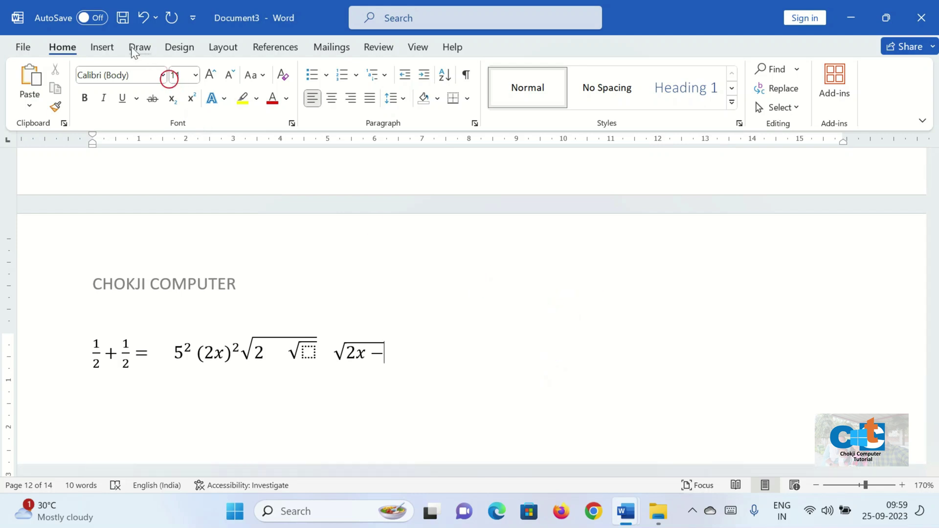
# Step: Open the full Symbol dialog for inserting more symbols at the end of the equation line
pyautogui.click(104, 48)
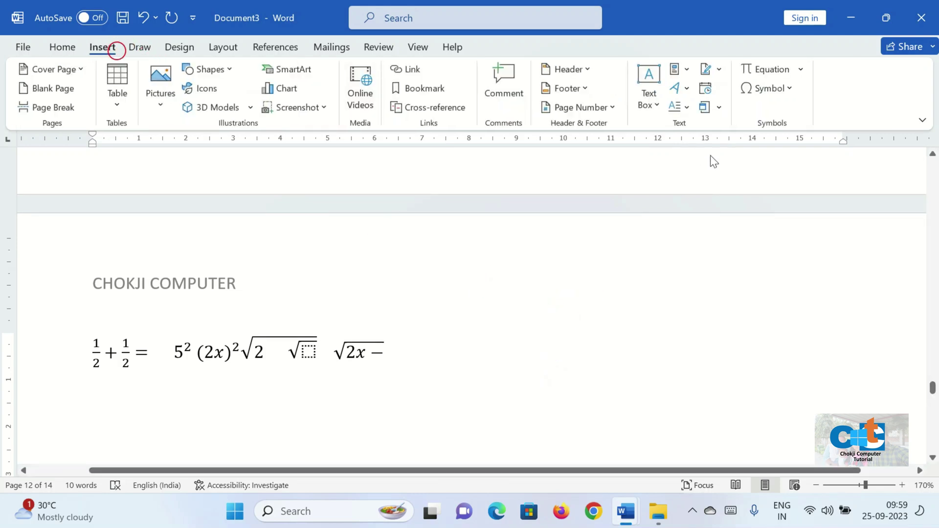
pyautogui.click(783, 89)
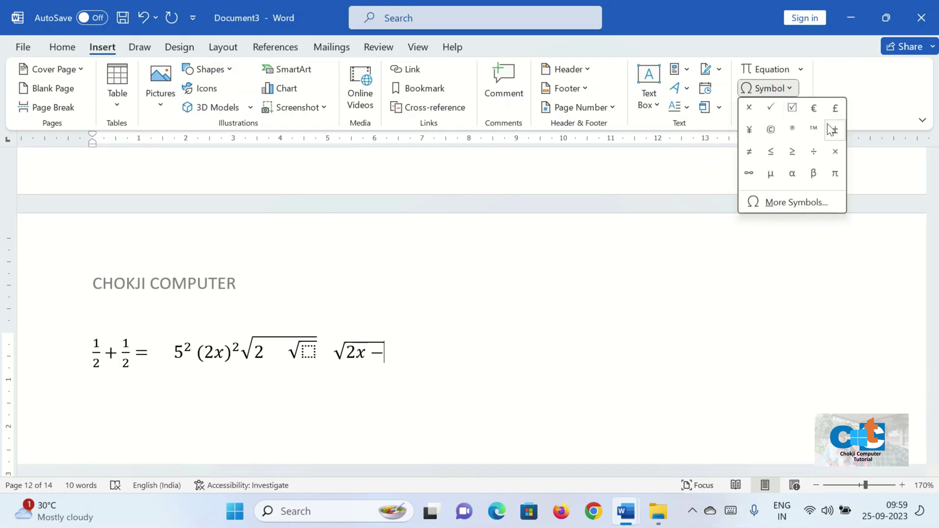
pyautogui.click(792, 202)
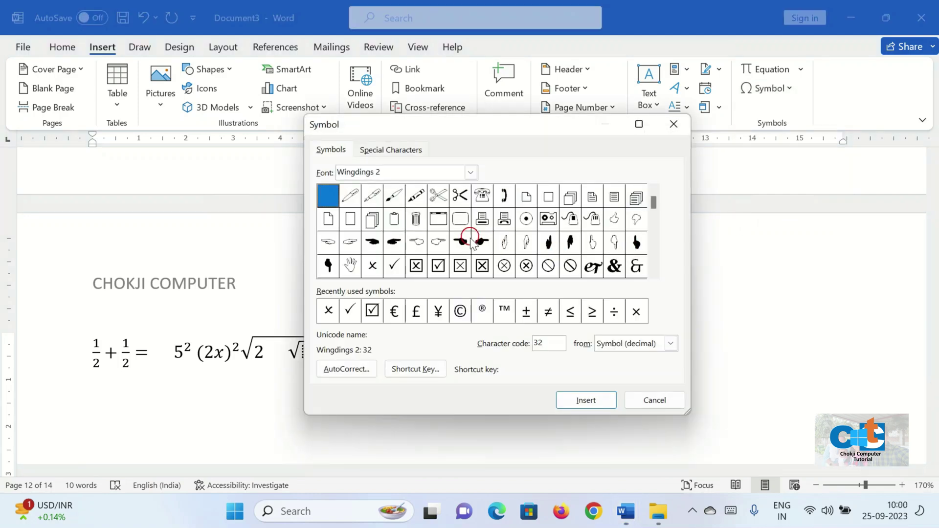
# Step: Switch the symbol font to (normal text) to show its characters, and open the list of fonts again
pyautogui.scroll(1, 469, 172)
pyautogui.click(471, 173)
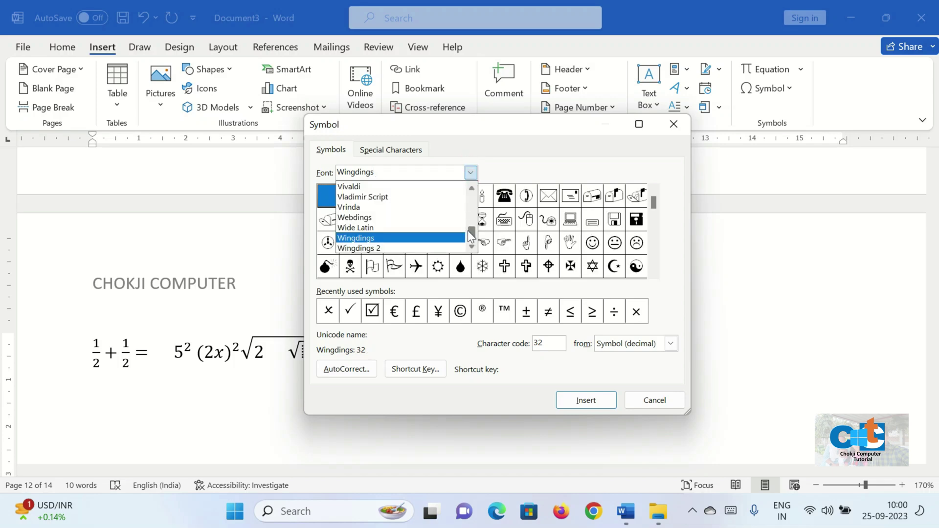
pyautogui.moveTo(472, 234); pyautogui.dragTo(471, 195)
pyautogui.click(414, 187)
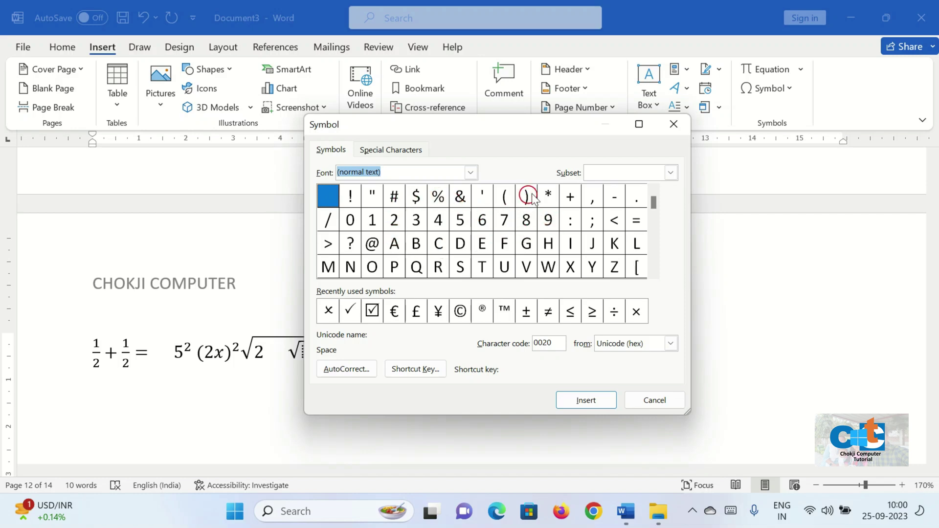
pyautogui.click(470, 173)
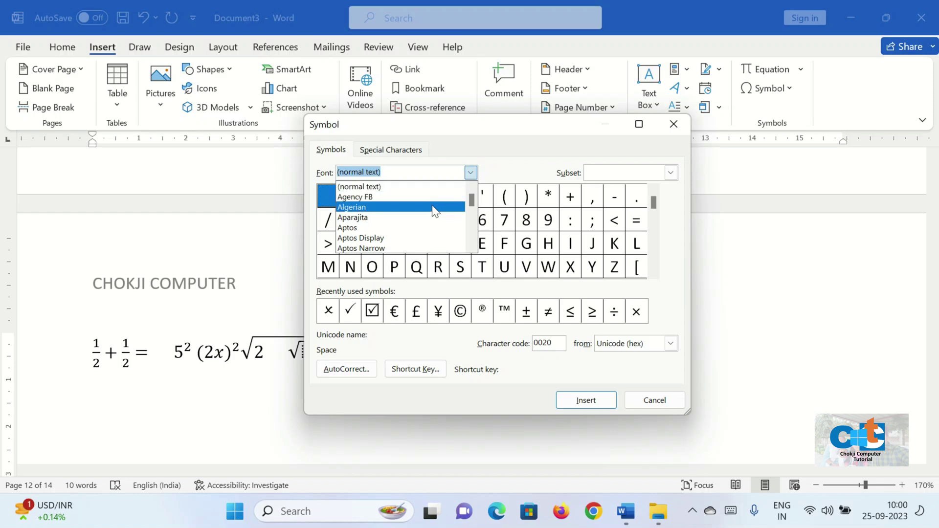